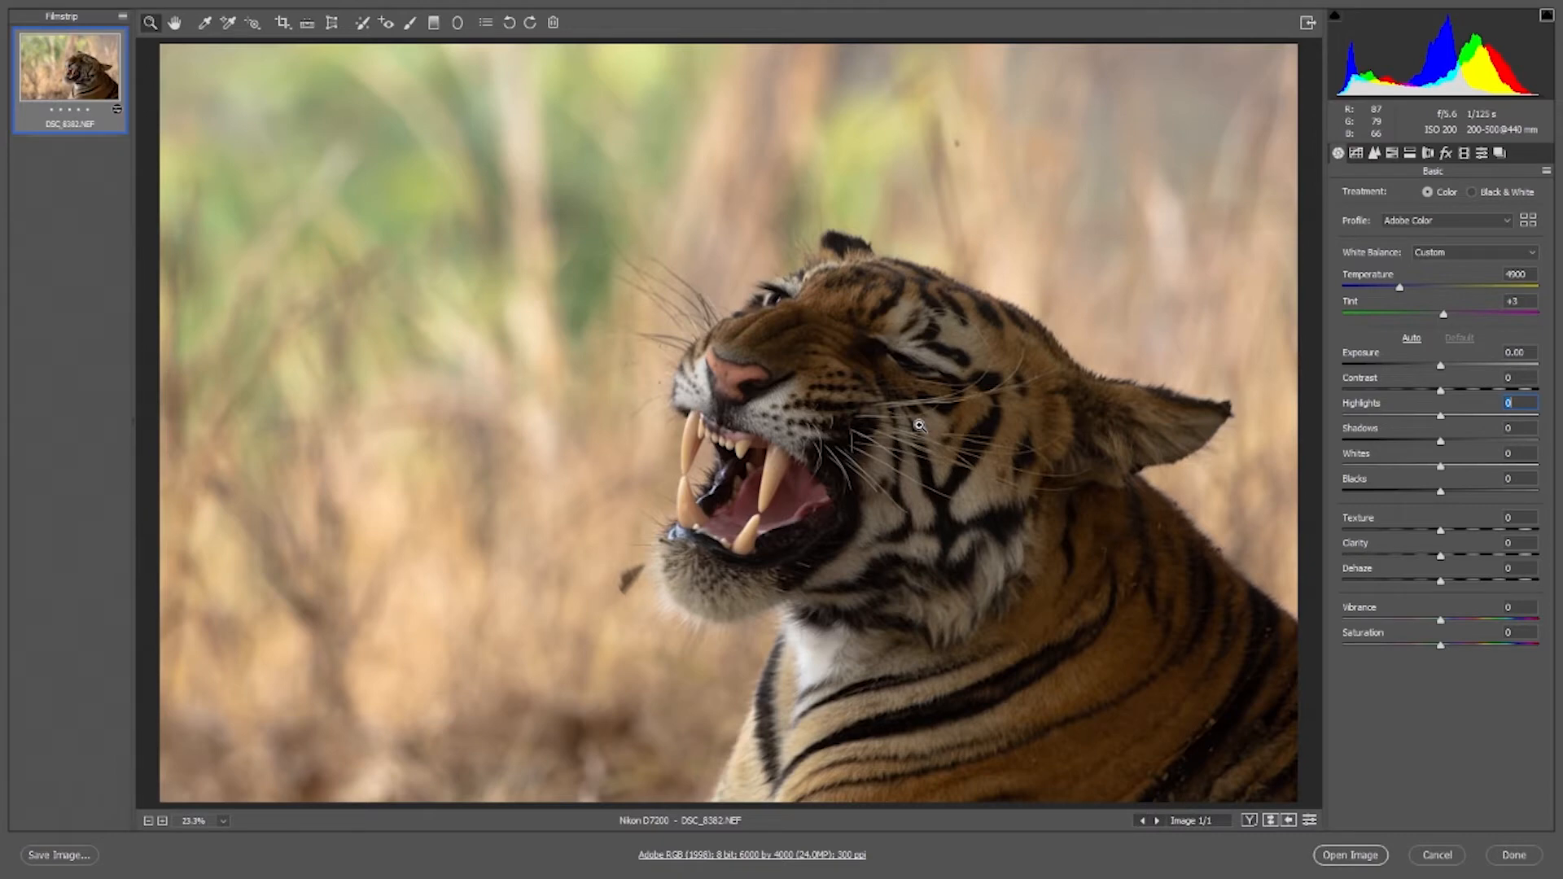
Use the Zoom tool to magnify the tiger's face and zoom back out
key("h")
key("z")
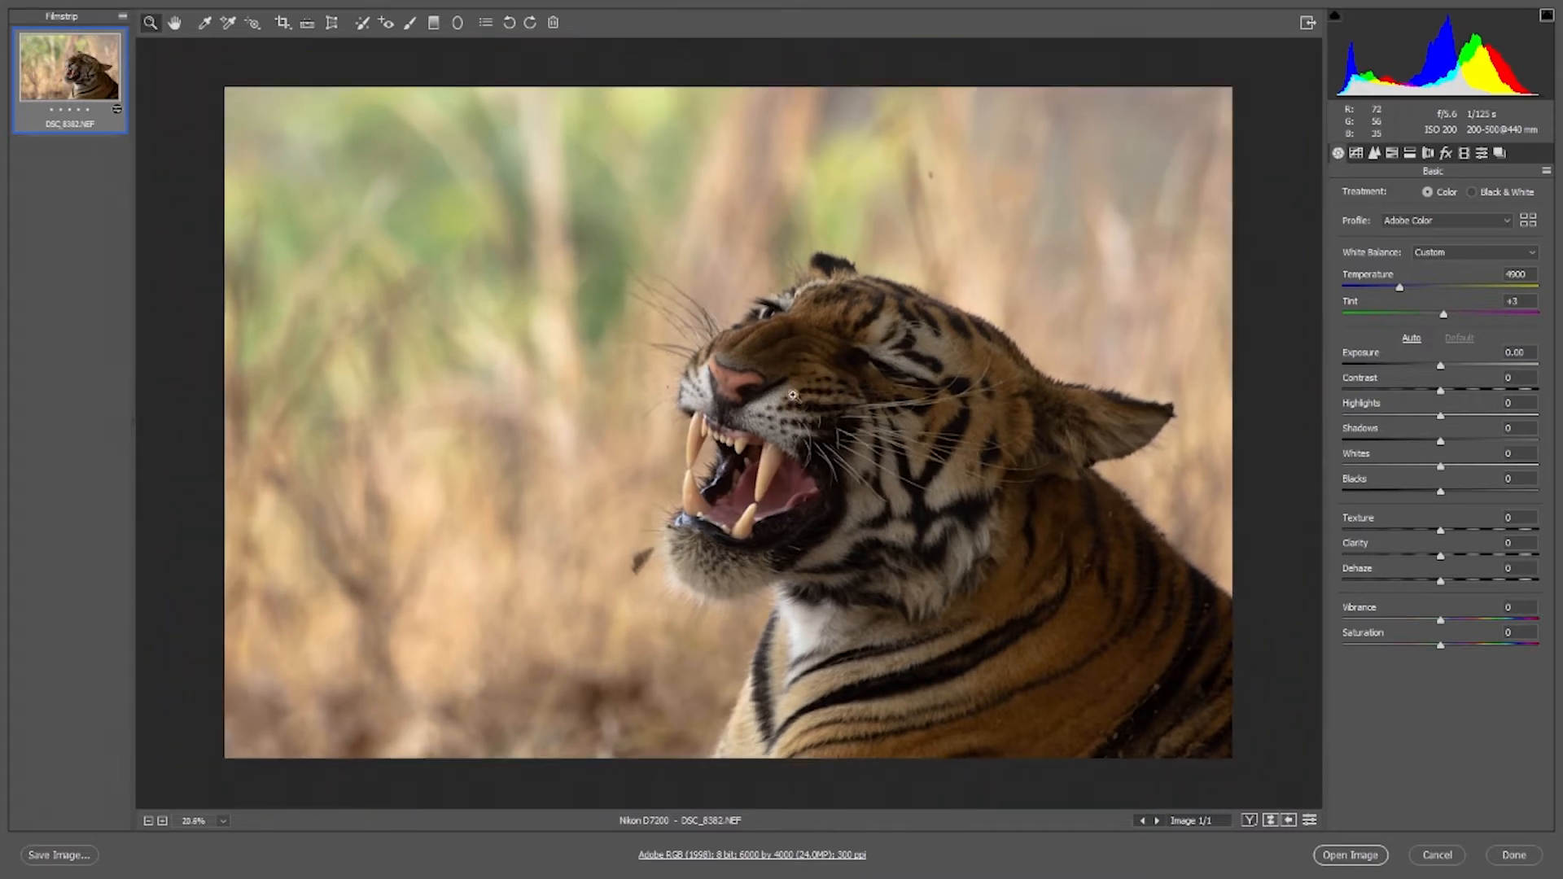
left_click(830, 379)
left_click(774, 411)
left_click(786, 411)
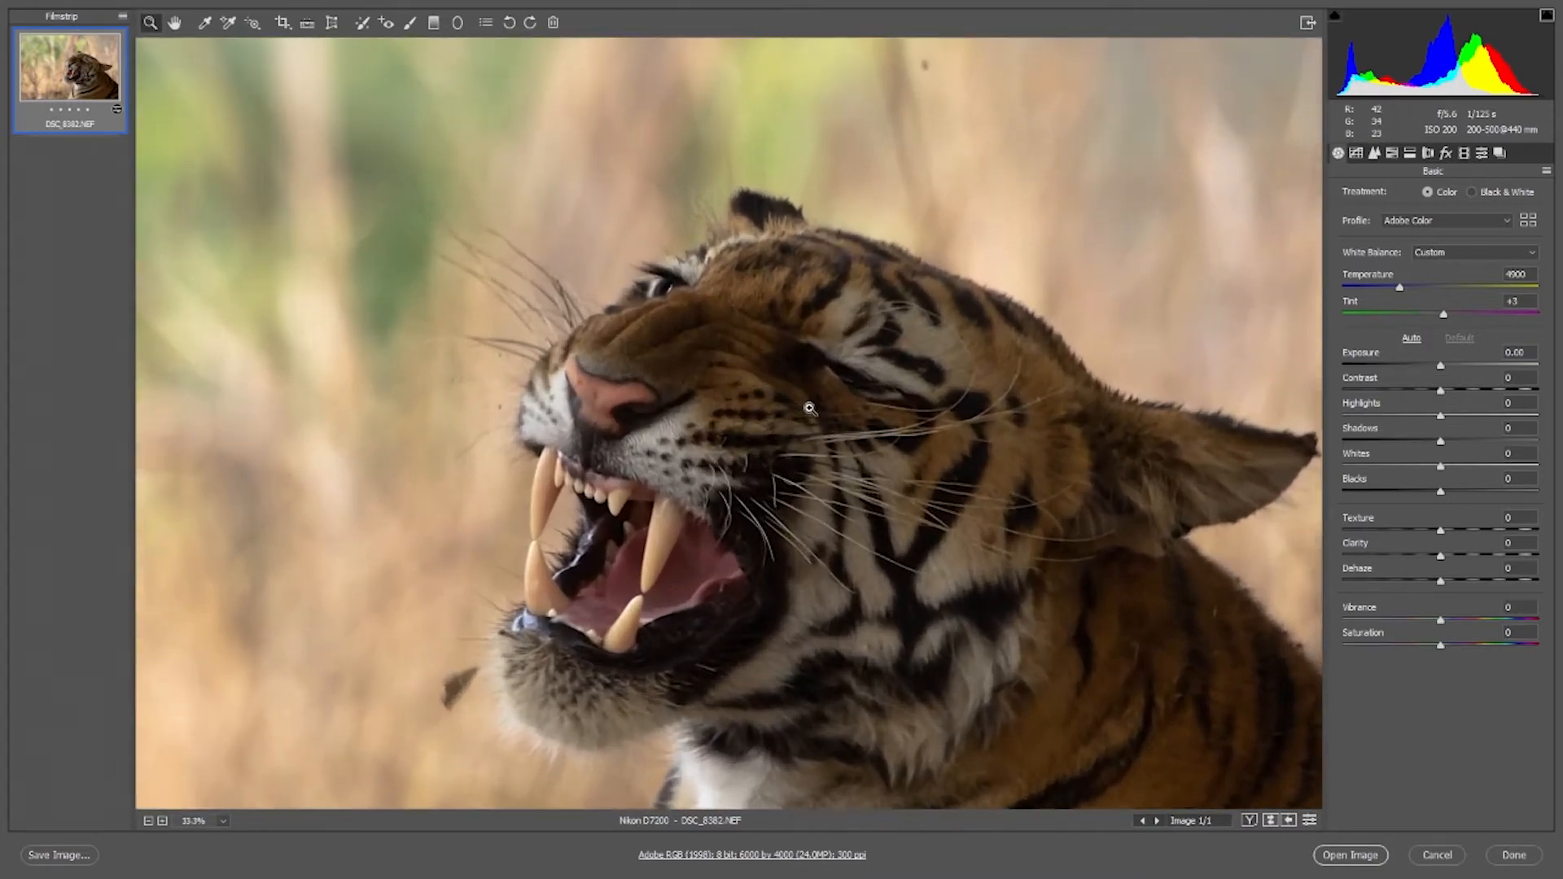
left_click(729, 424)
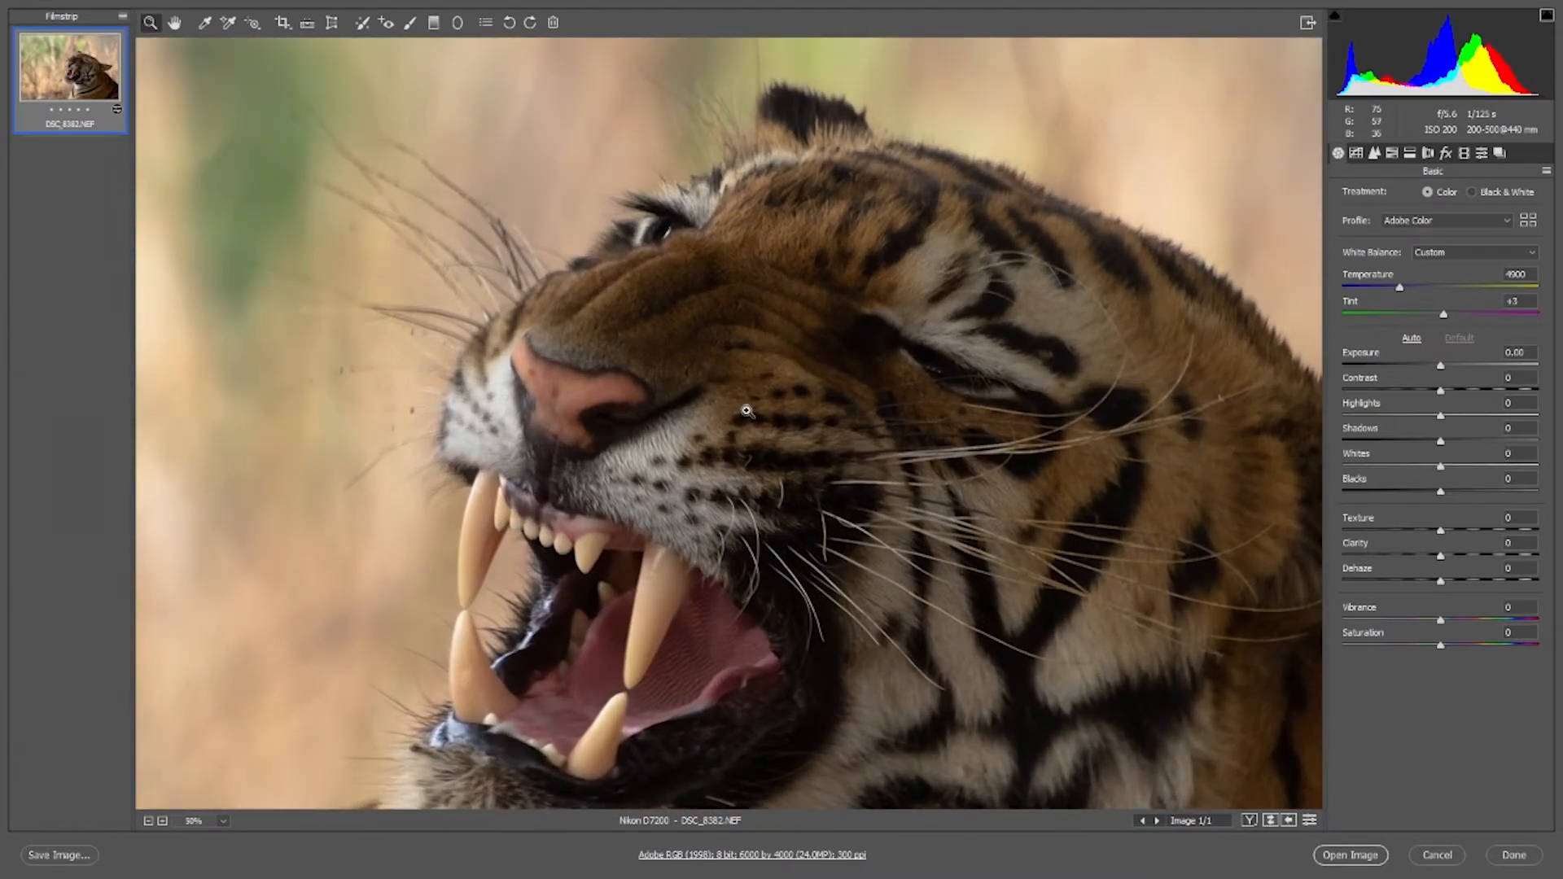
key("alt")
left_click(761, 376, "alt")
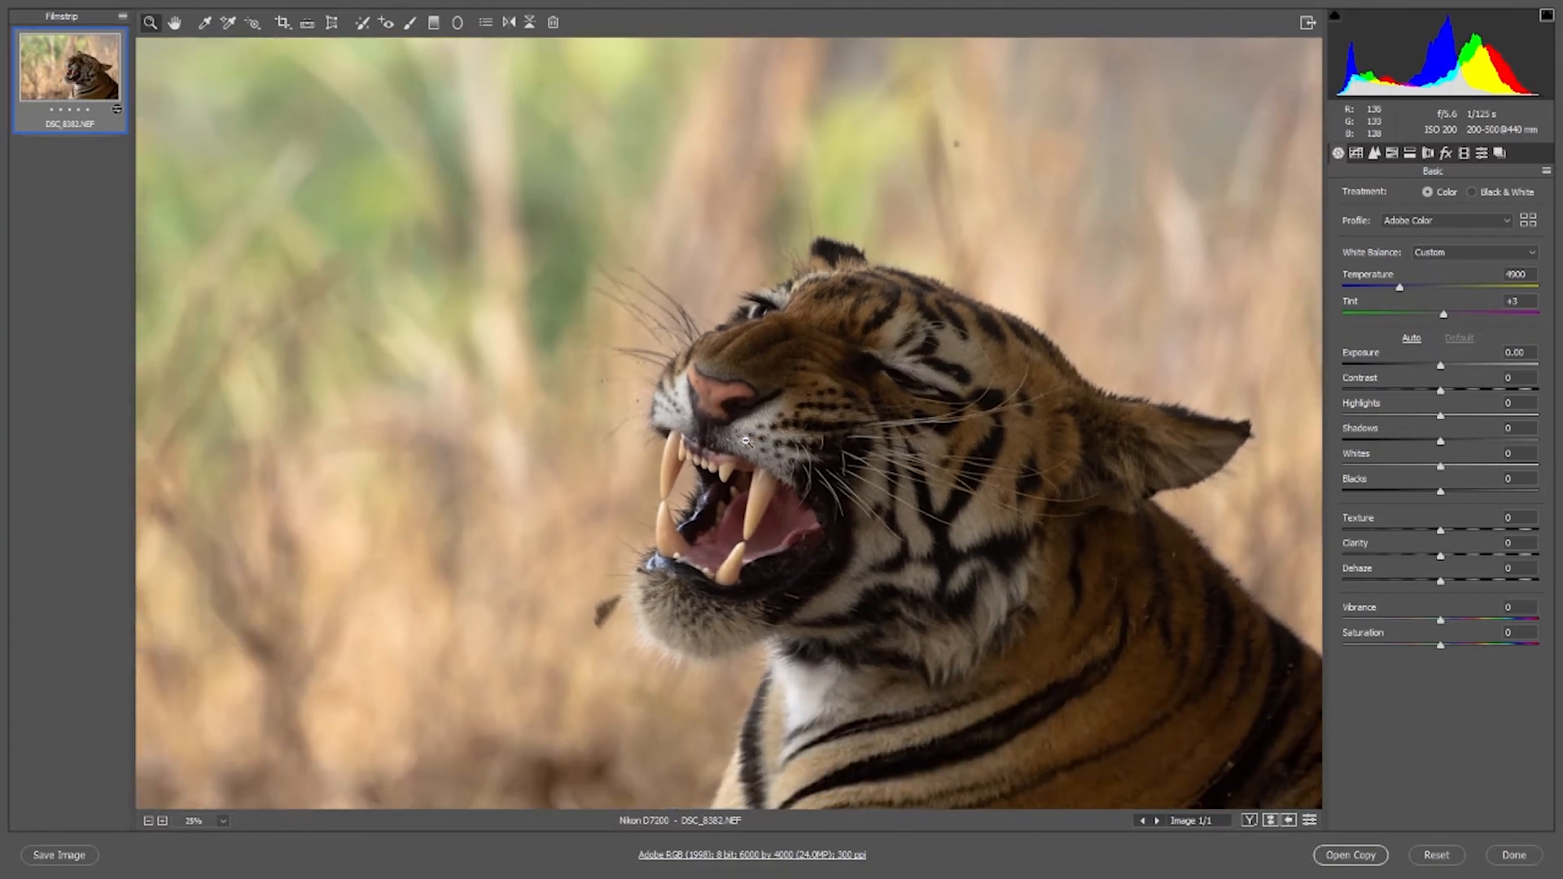
left_click(743, 442, "alt")
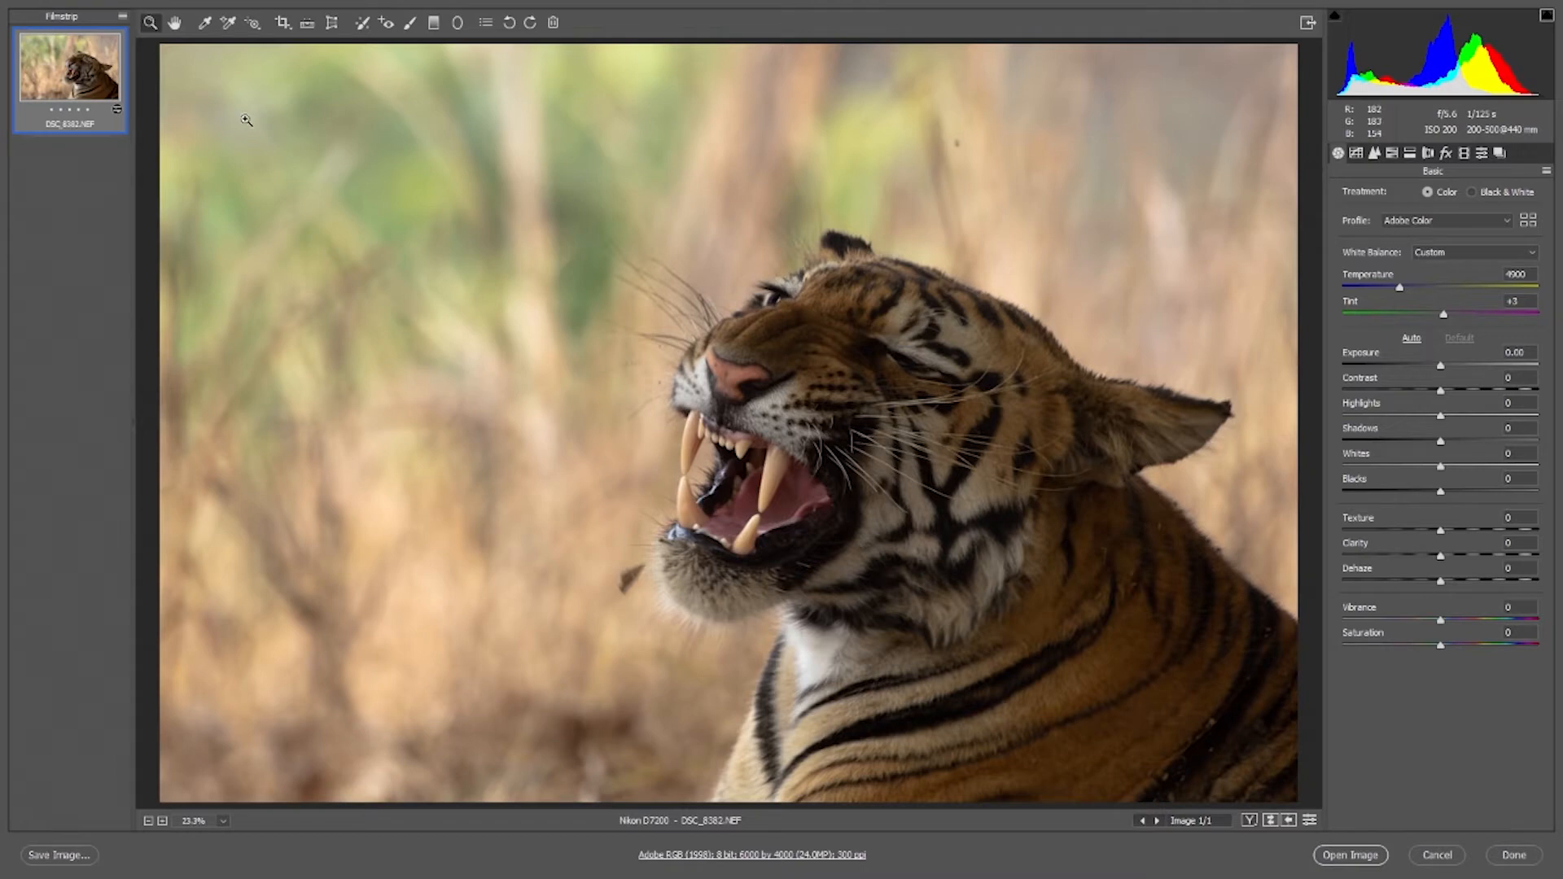
Zoom in on the tiger's open mouth to 100%
left_click(745, 479)
left_click(744, 478)
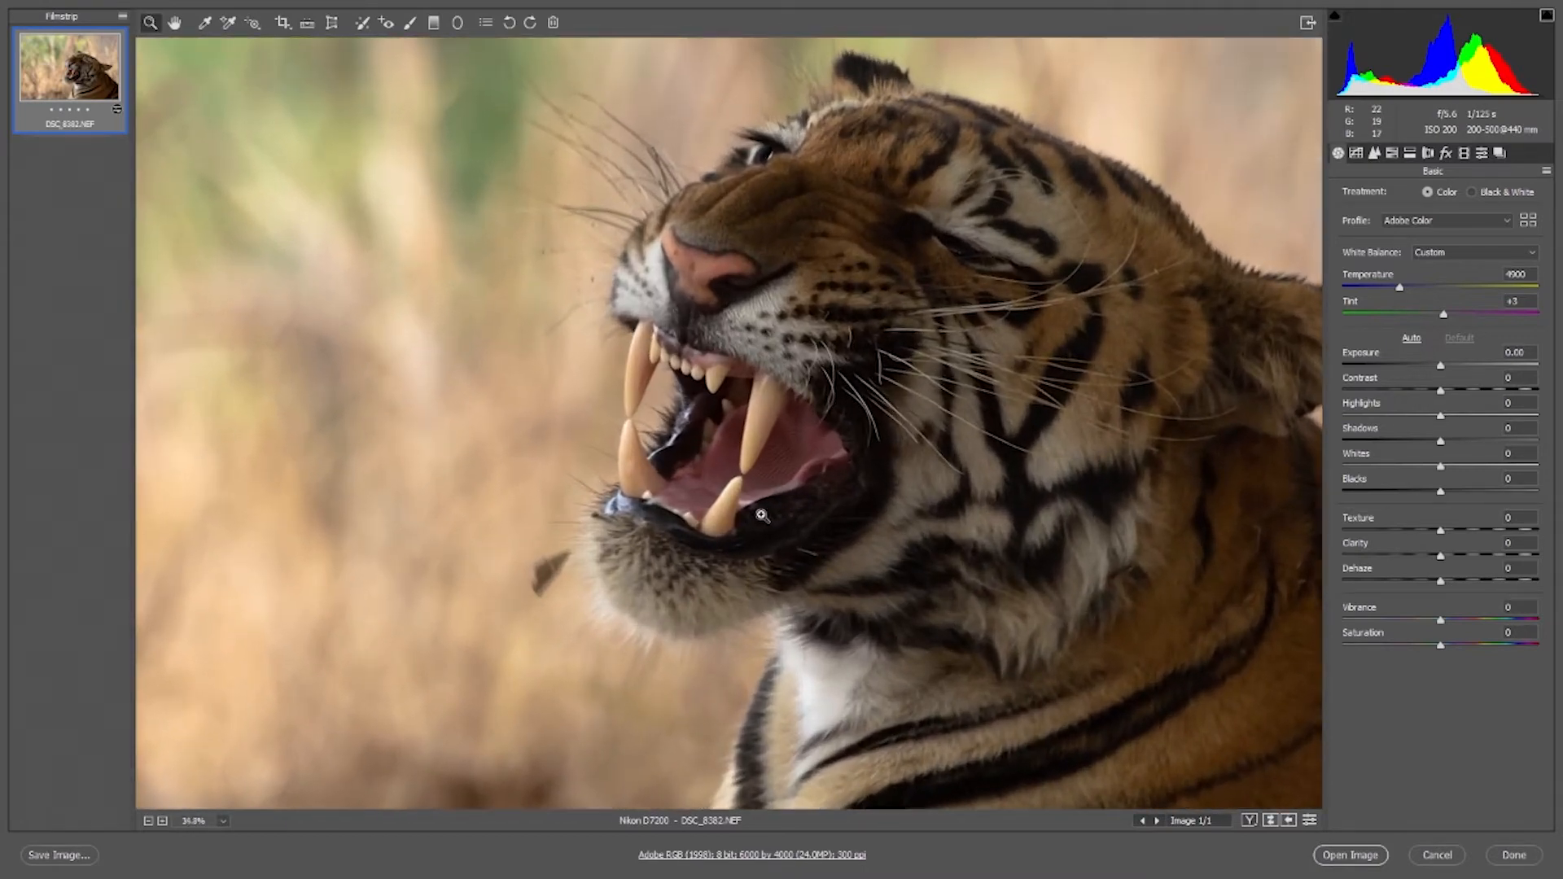
left_click(672, 300)
left_click(672, 300)
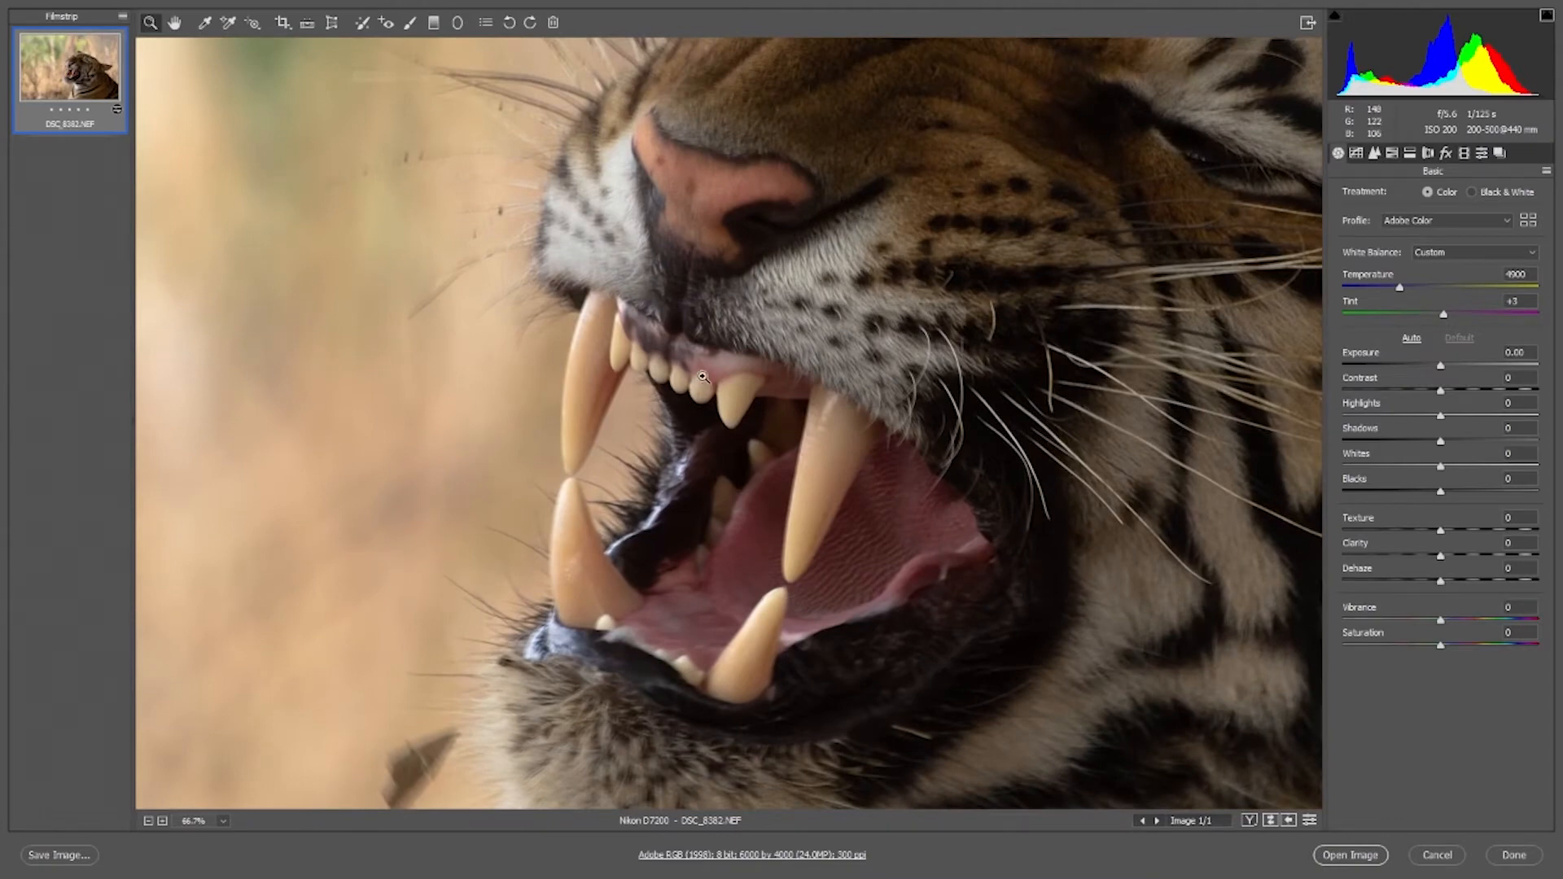
left_click_drag(586, 378, 600, 403)
left_click(844, 570)
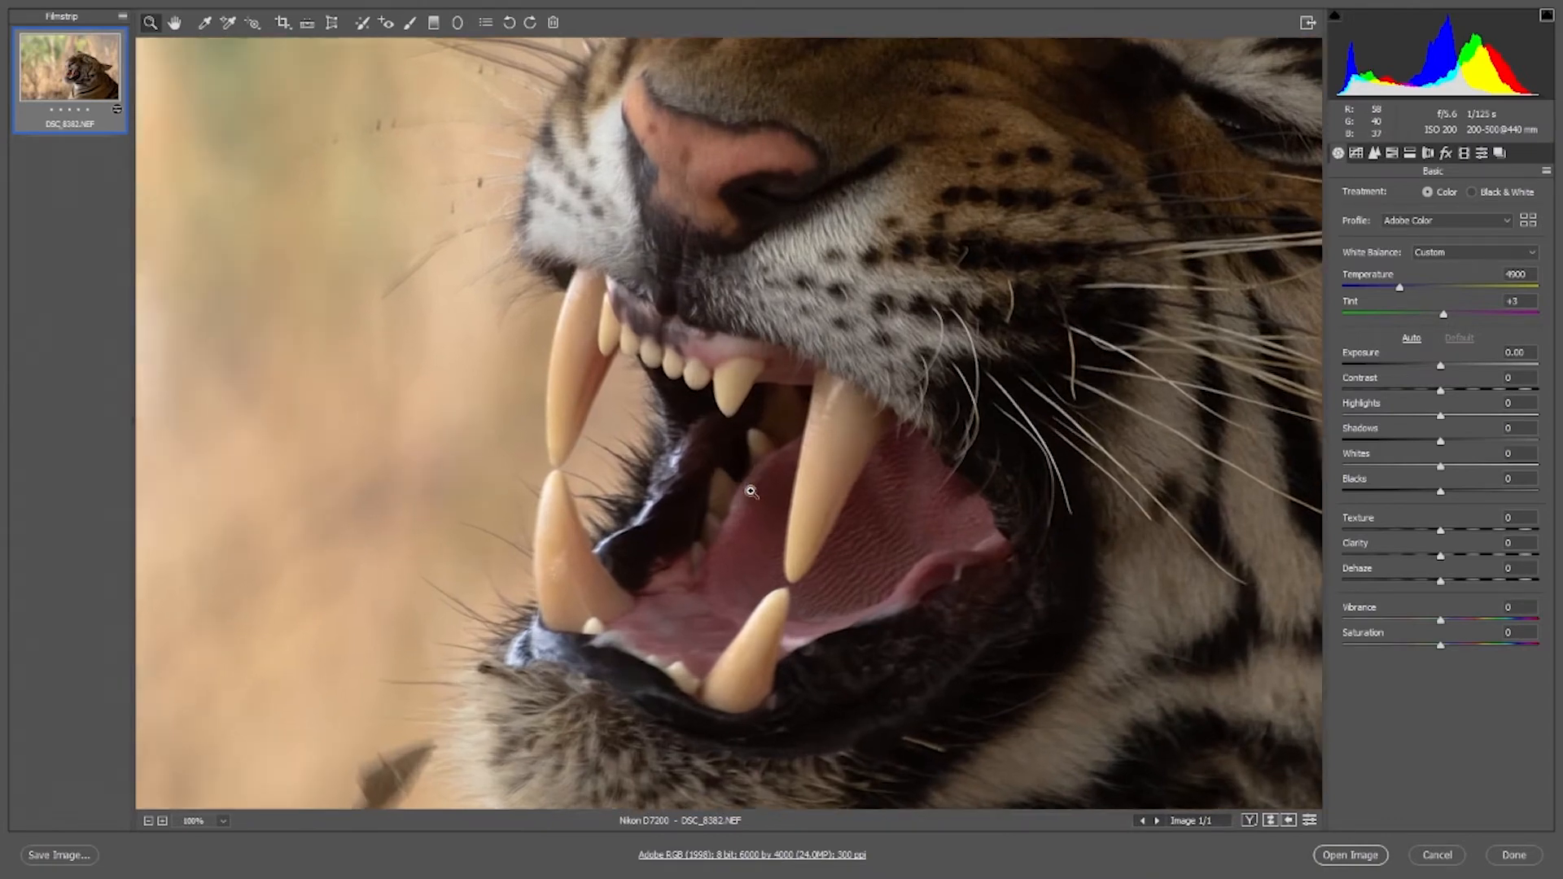
Pan across the tiger's muzzle, eyes and cheek with the Hand tool, and fit the whole photo back in view
left_click(174, 24)
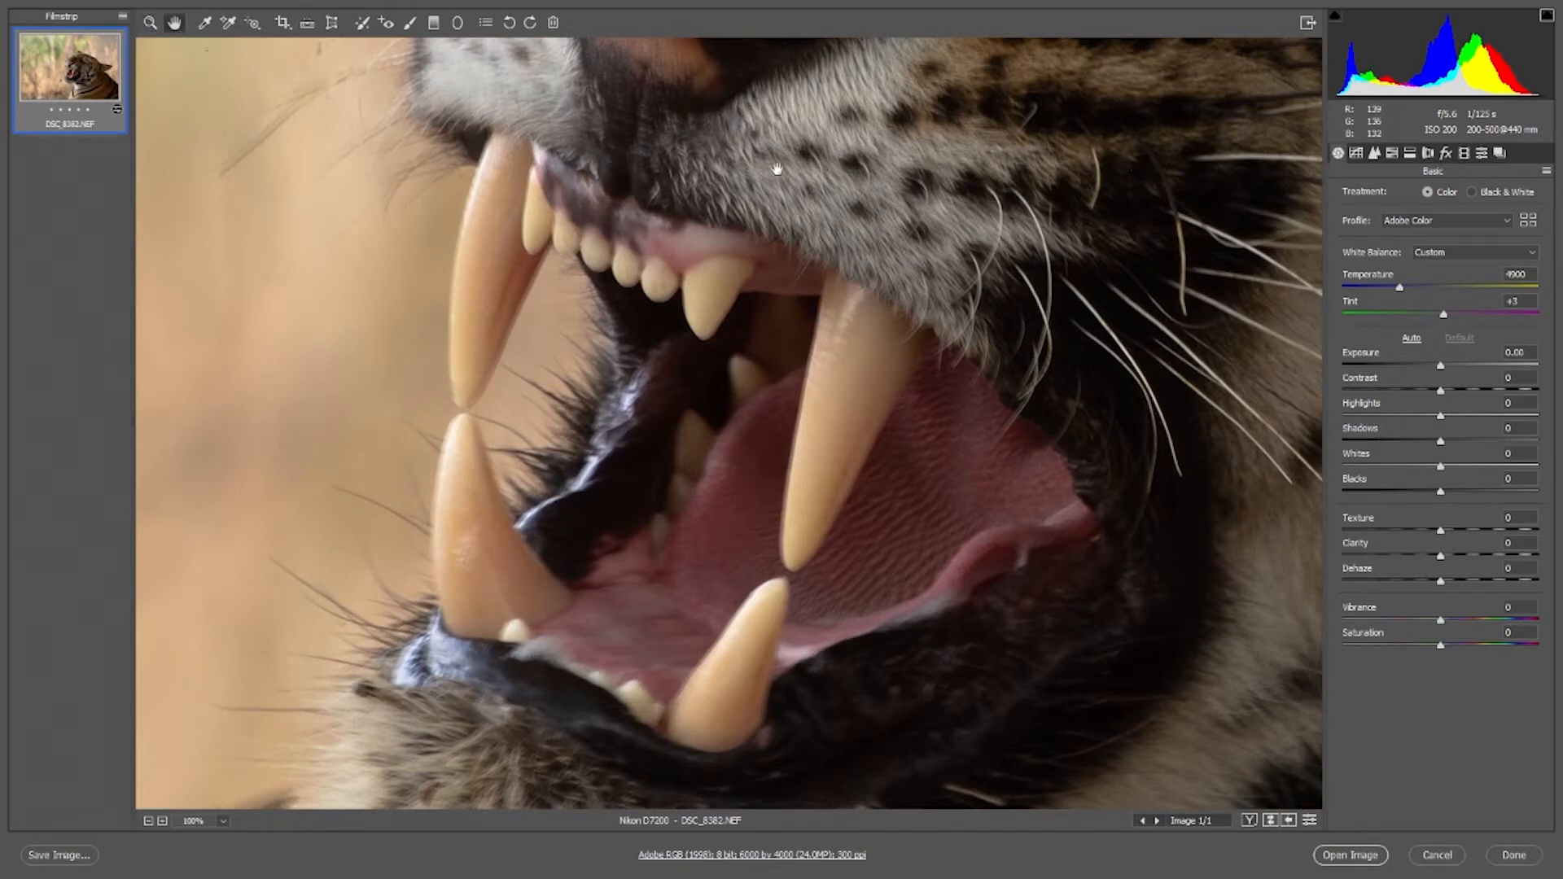
left_click_drag(871, 107, 465, 461)
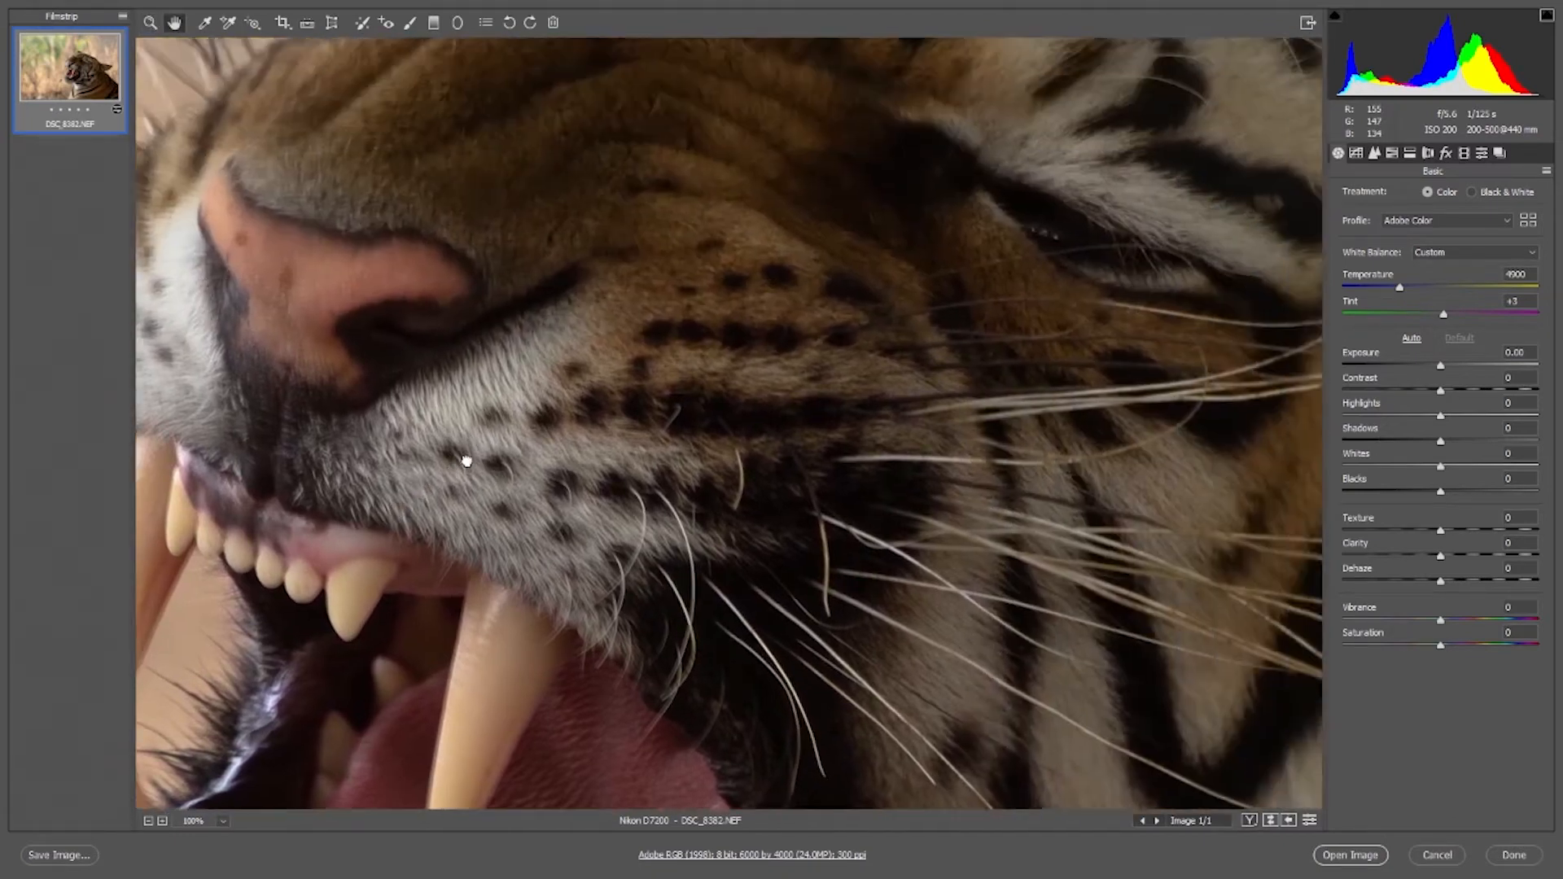
left_click_drag(998, 168, 1039, 439)
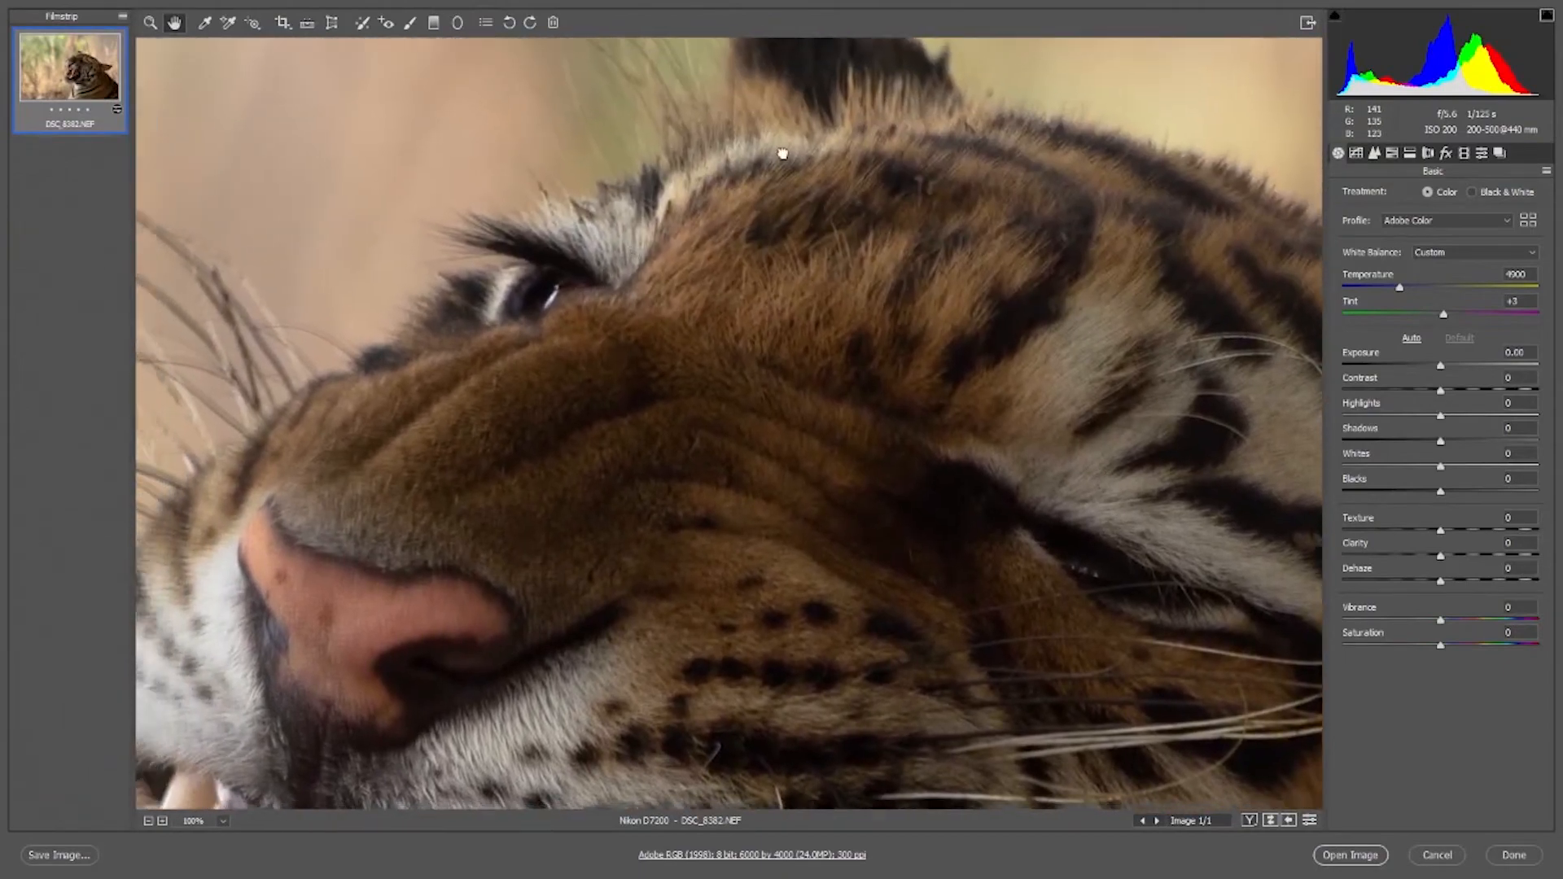
left_click_drag(588, 244, 743, 104)
left_click_drag(1108, 408, 676, 325)
left_click_drag(1127, 553, 850, 130)
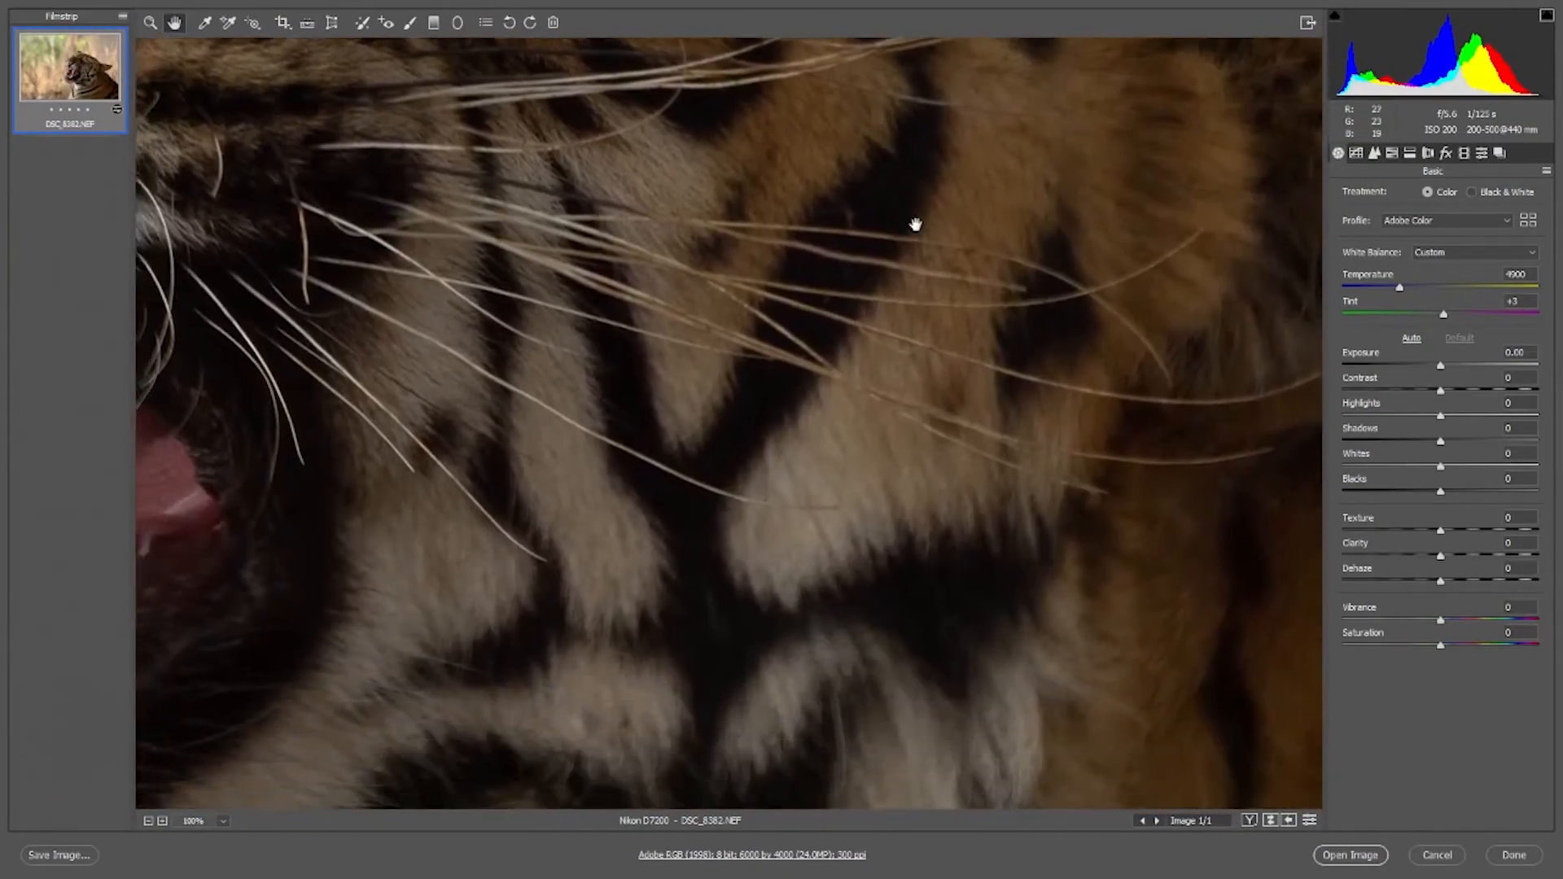
left_click_drag(914, 225, 770, 146)
key("ctrl+0")
Try the White Balance tool on several green and brown areas of the blurred background
key("i")
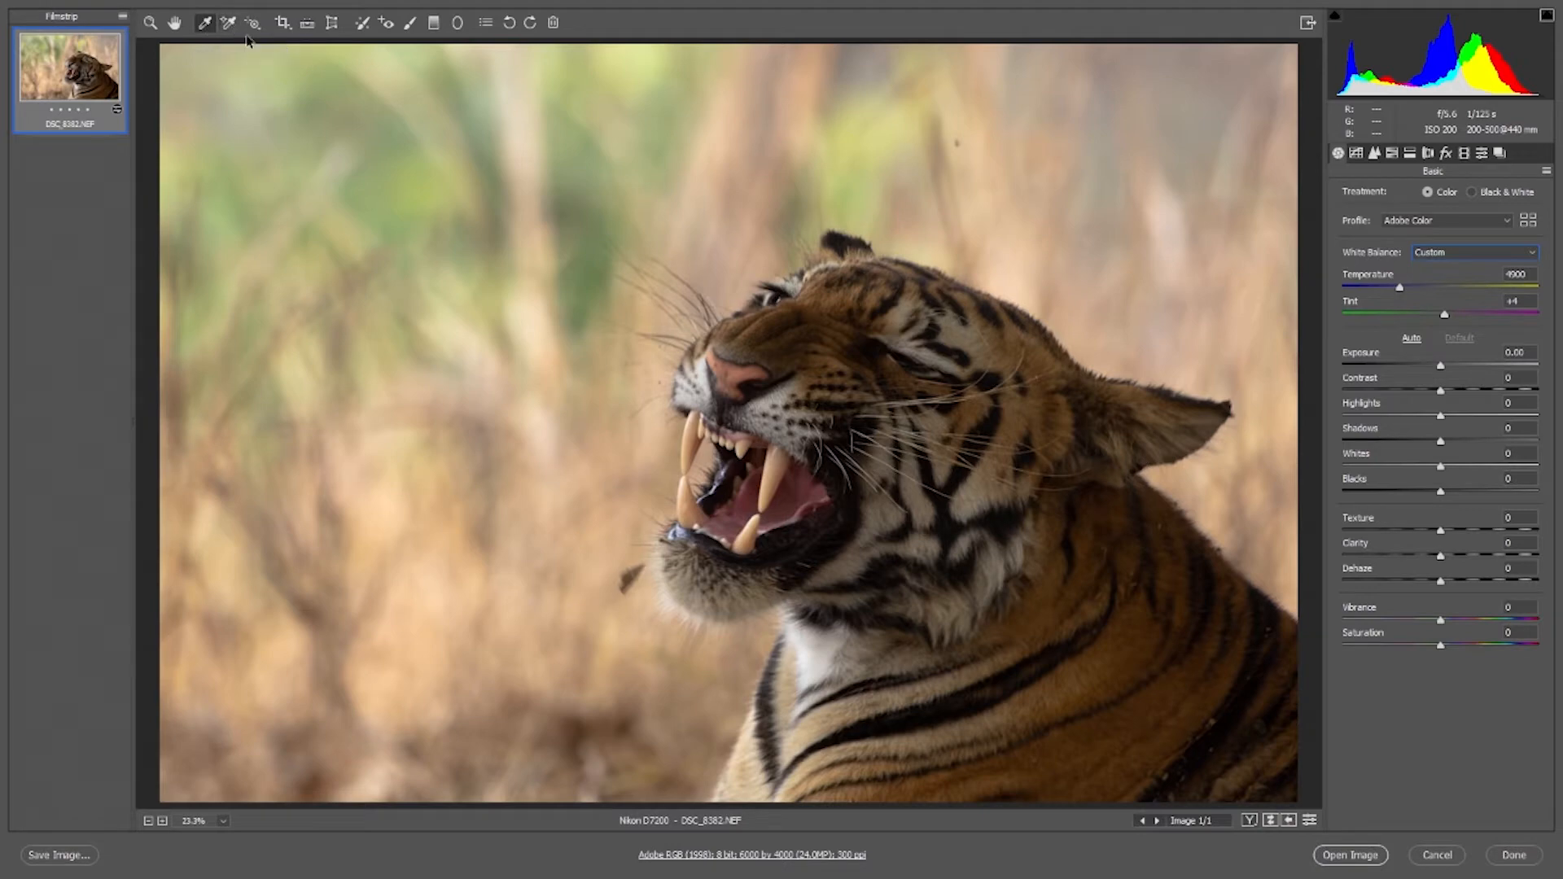
left_click(370, 133)
left_click(569, 123)
left_click(745, 141)
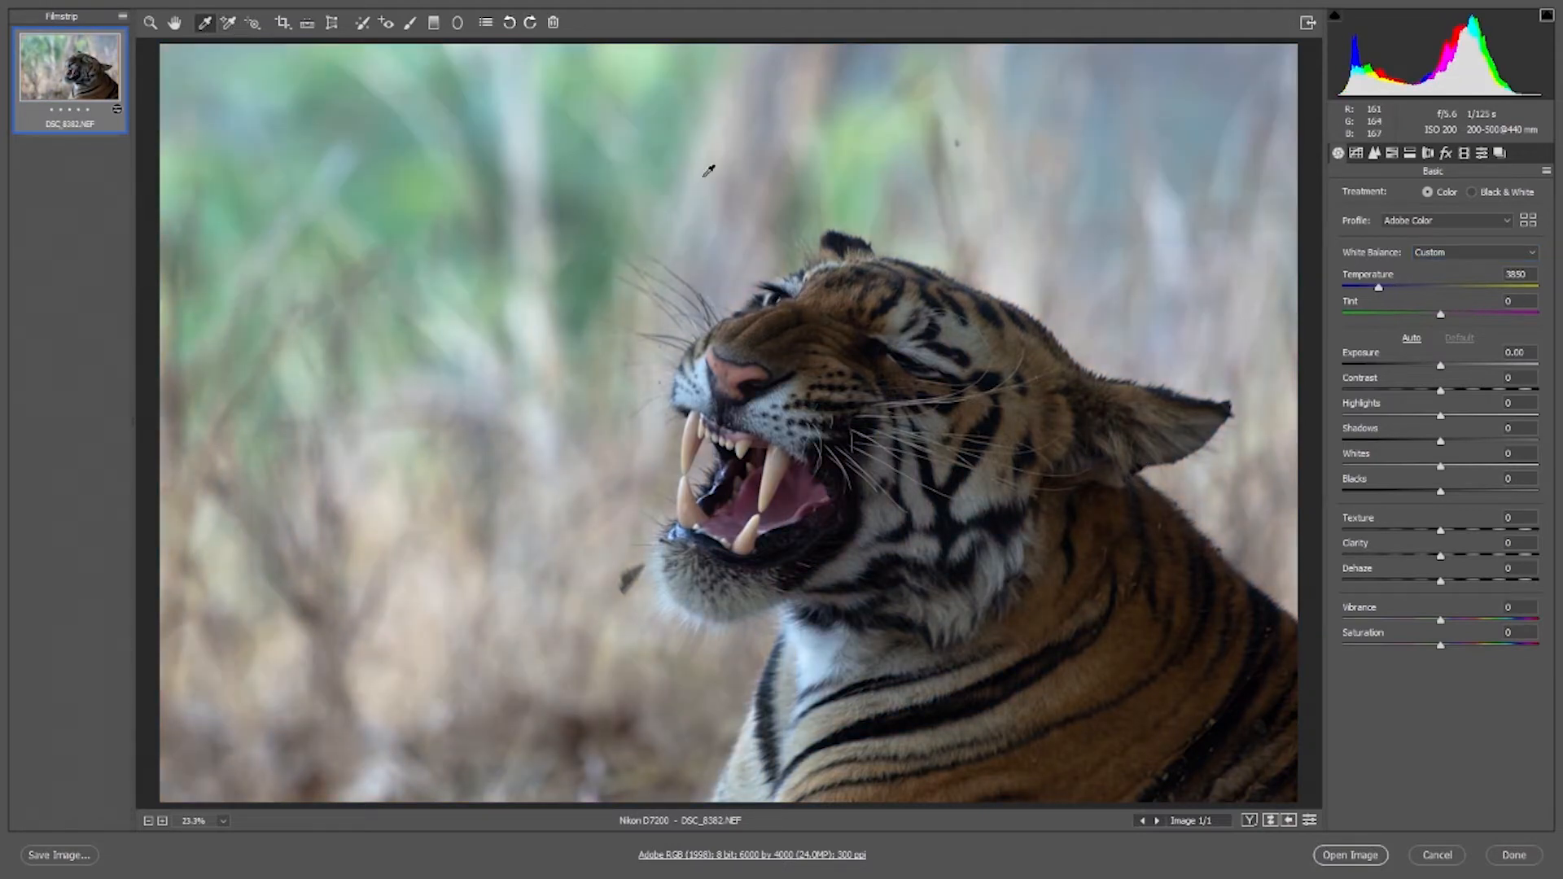
left_click(612, 206)
left_click(376, 295)
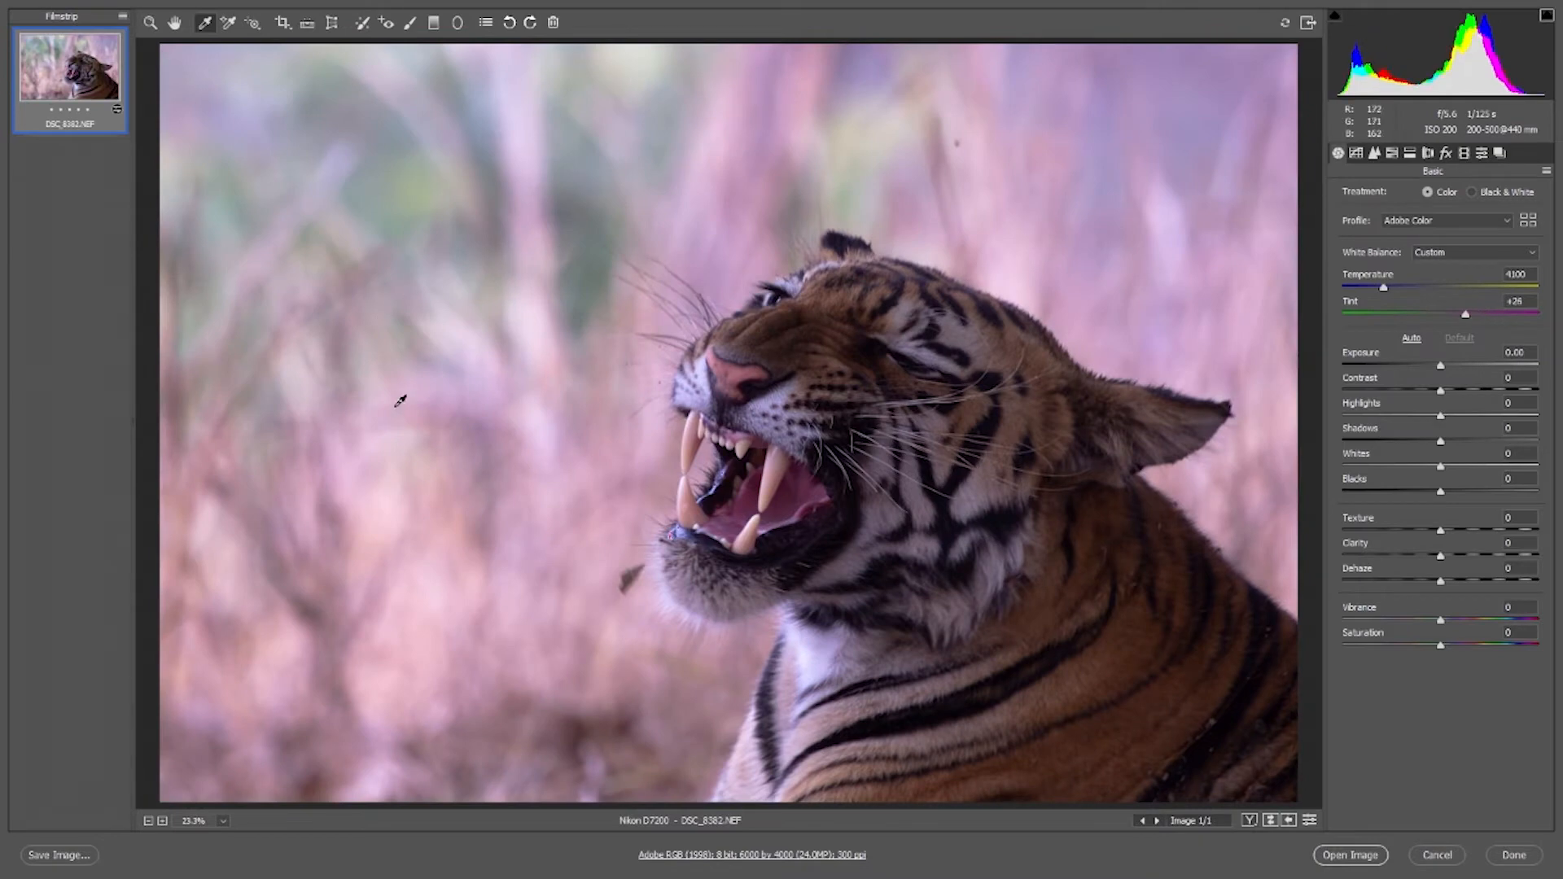
left_click(392, 483)
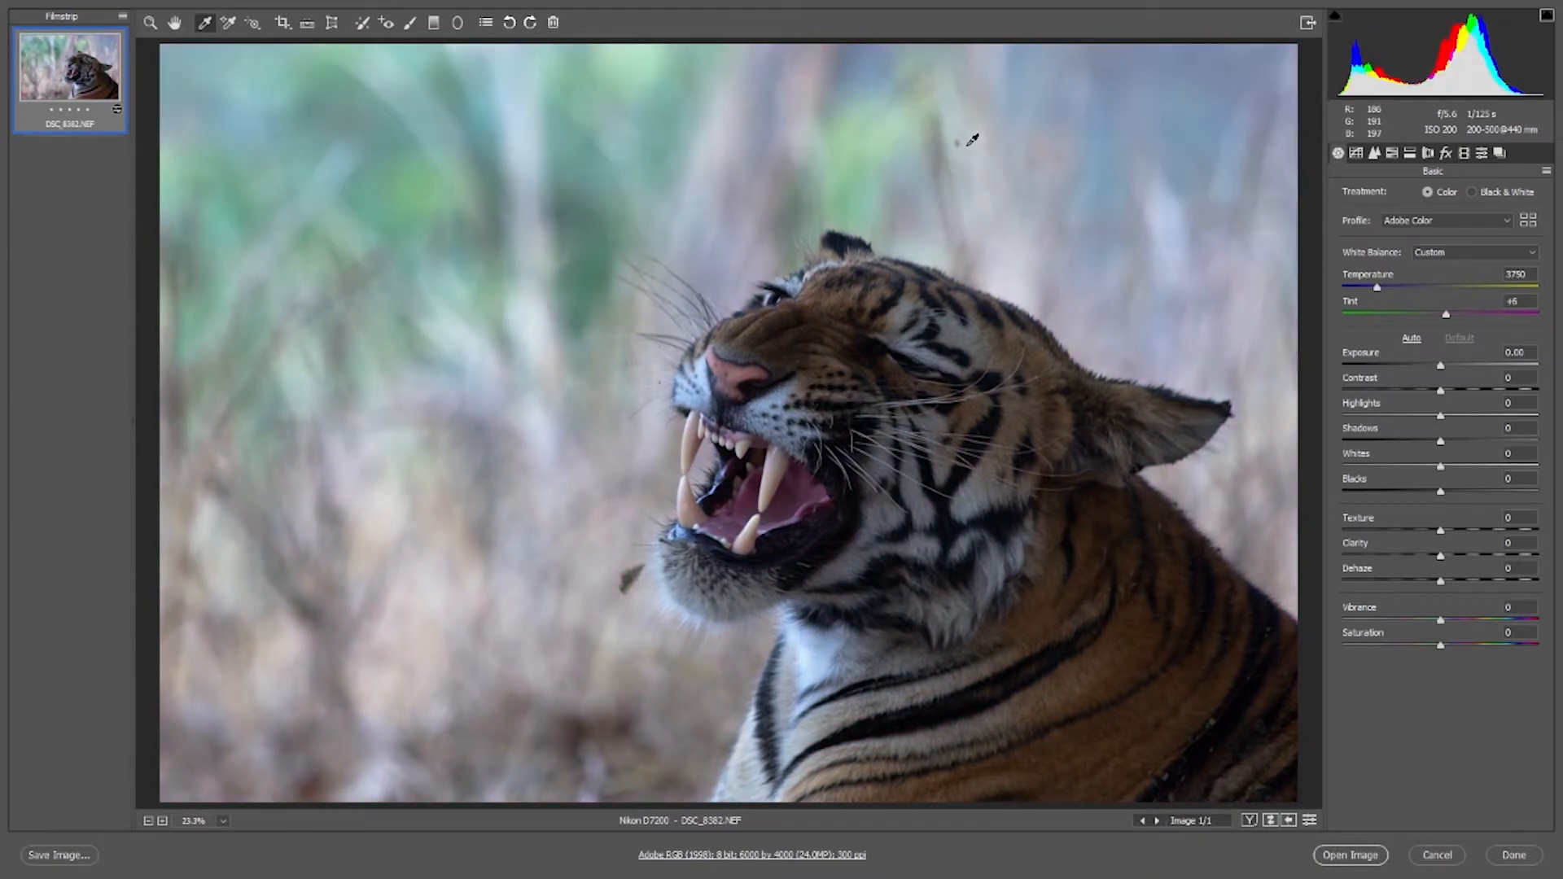
left_click(1179, 133)
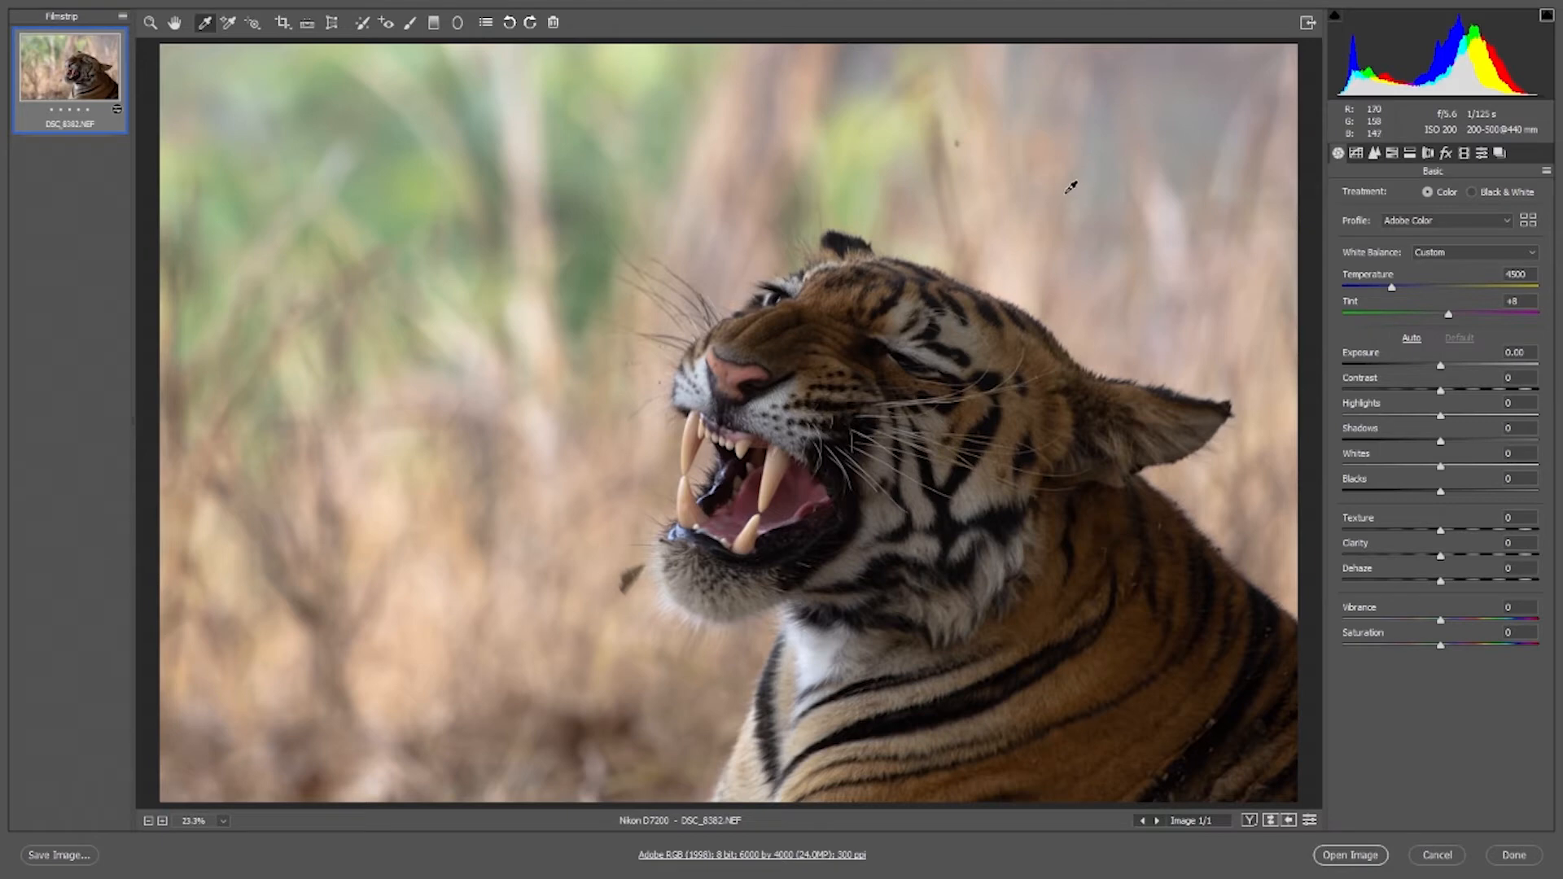
Set the white balance from the tiger's white chest fur and place a color sampler point on that fur
left_click(813, 652)
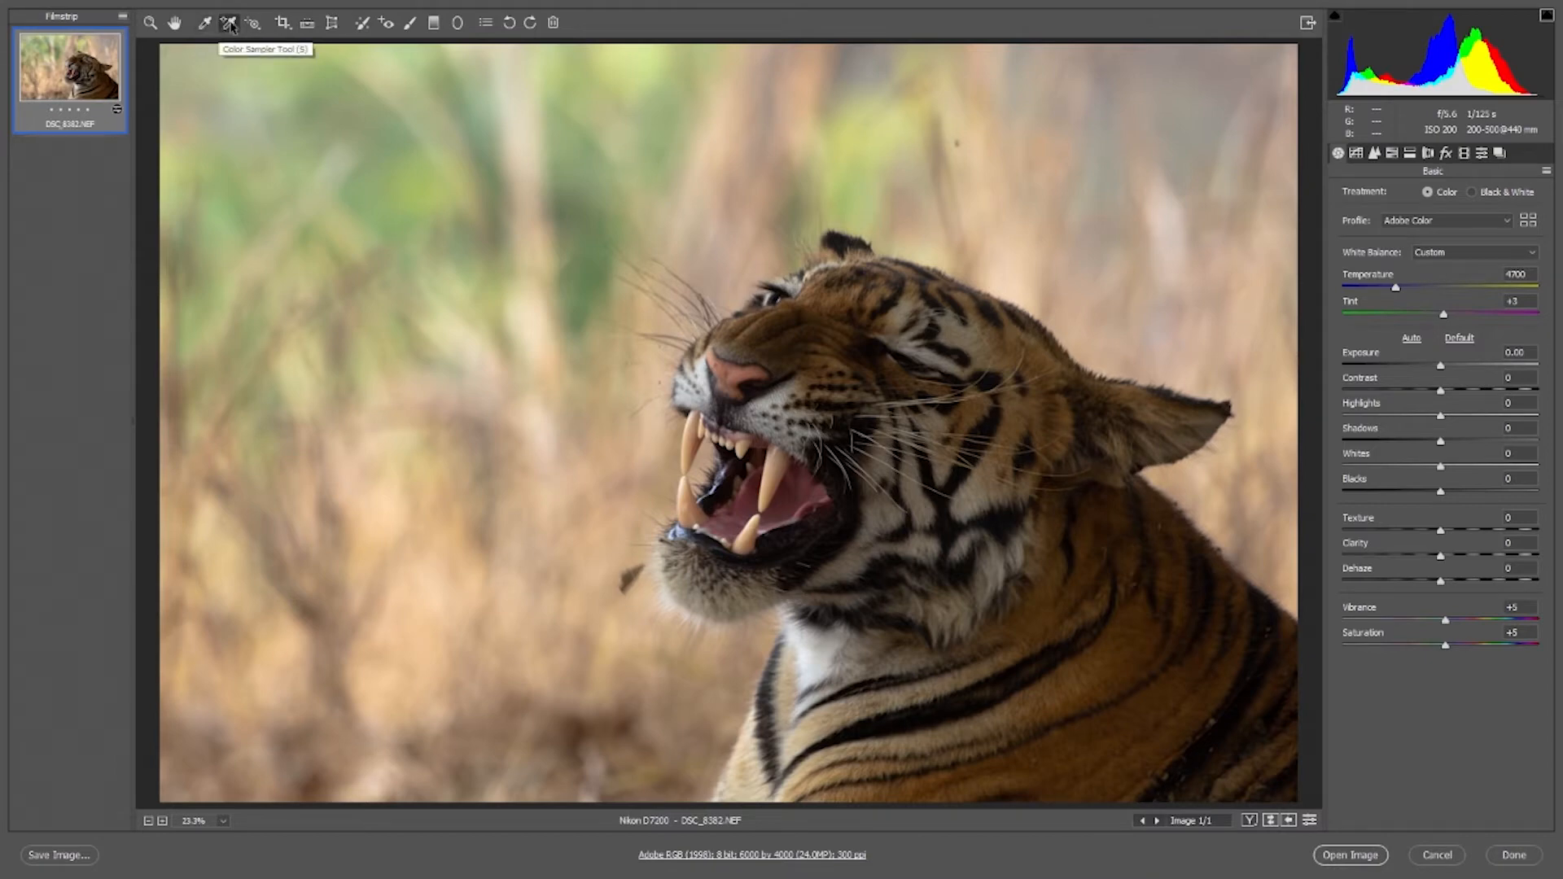
left_click(228, 25)
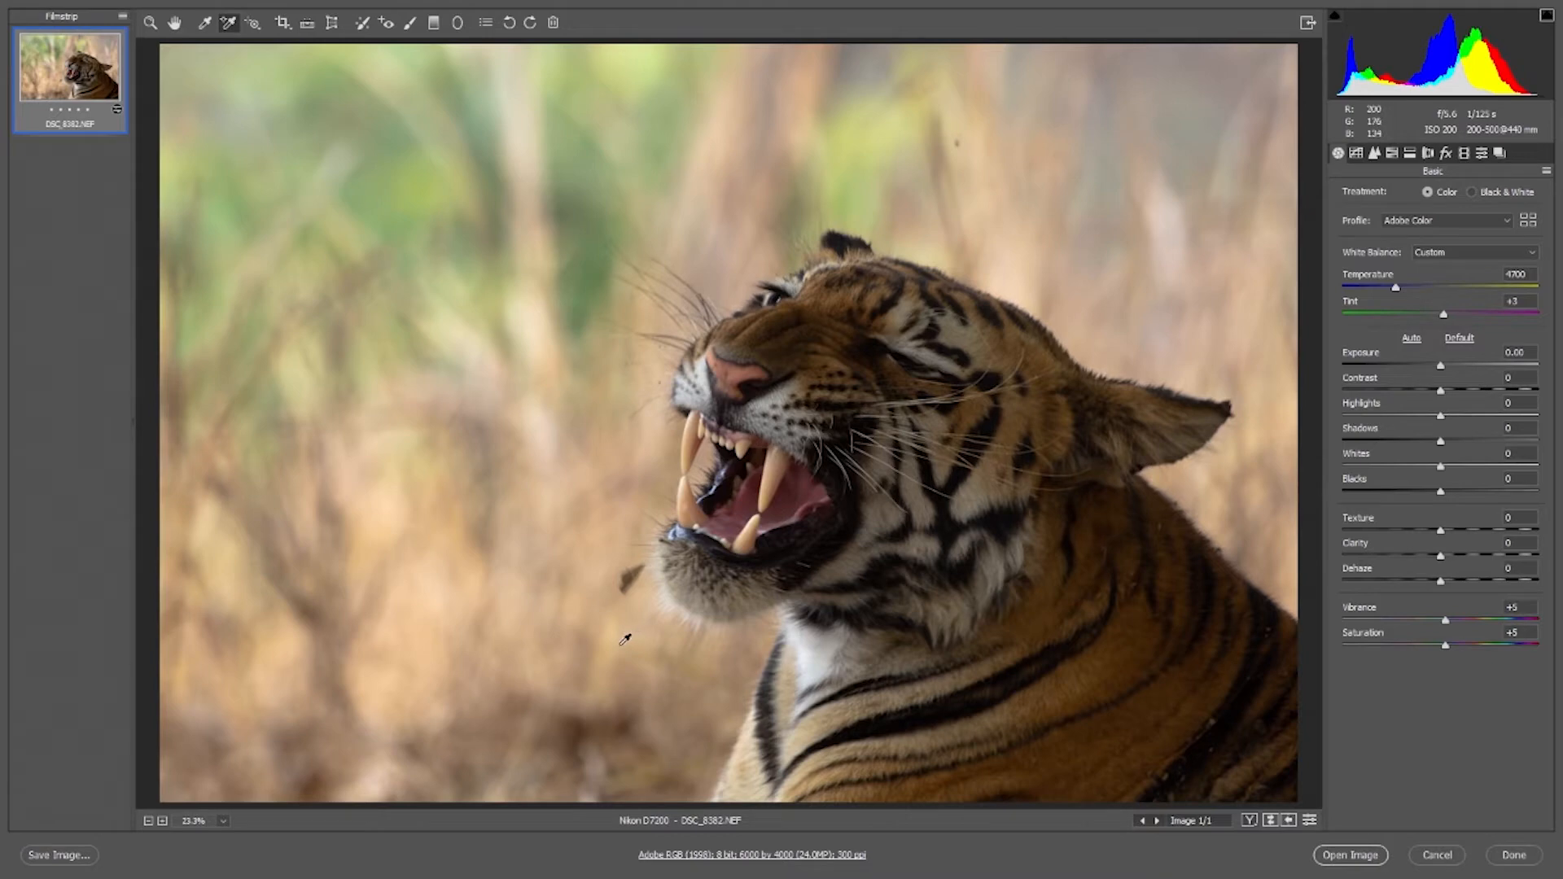
left_click(807, 650)
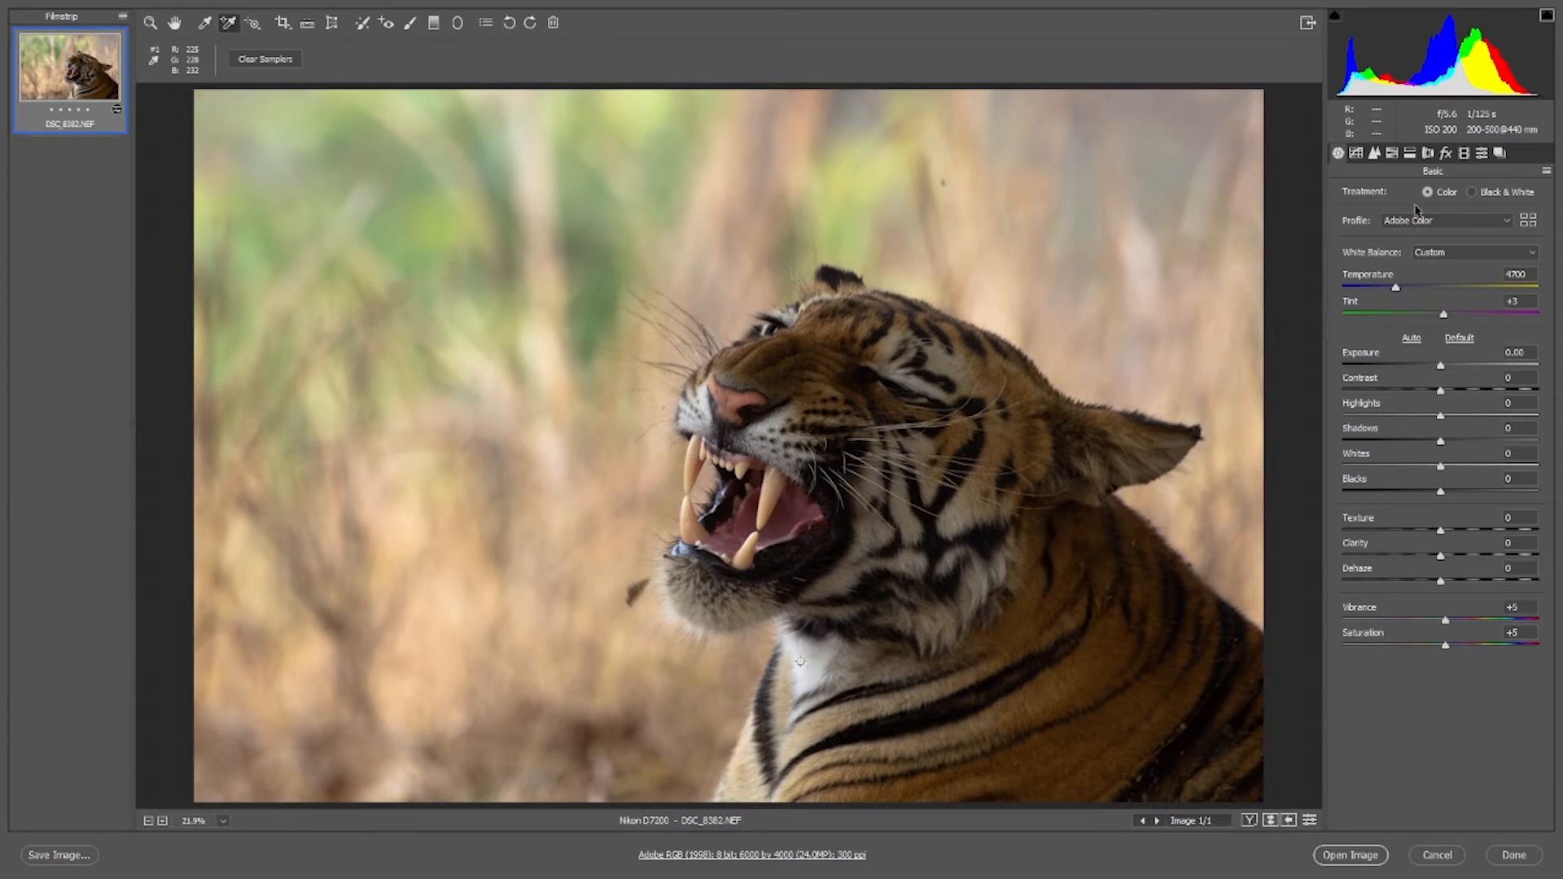
Vary the color temperature between 4550 and 4900, ending at 4900
left_click(1396, 289)
left_click_drag(1396, 291, 1399, 291)
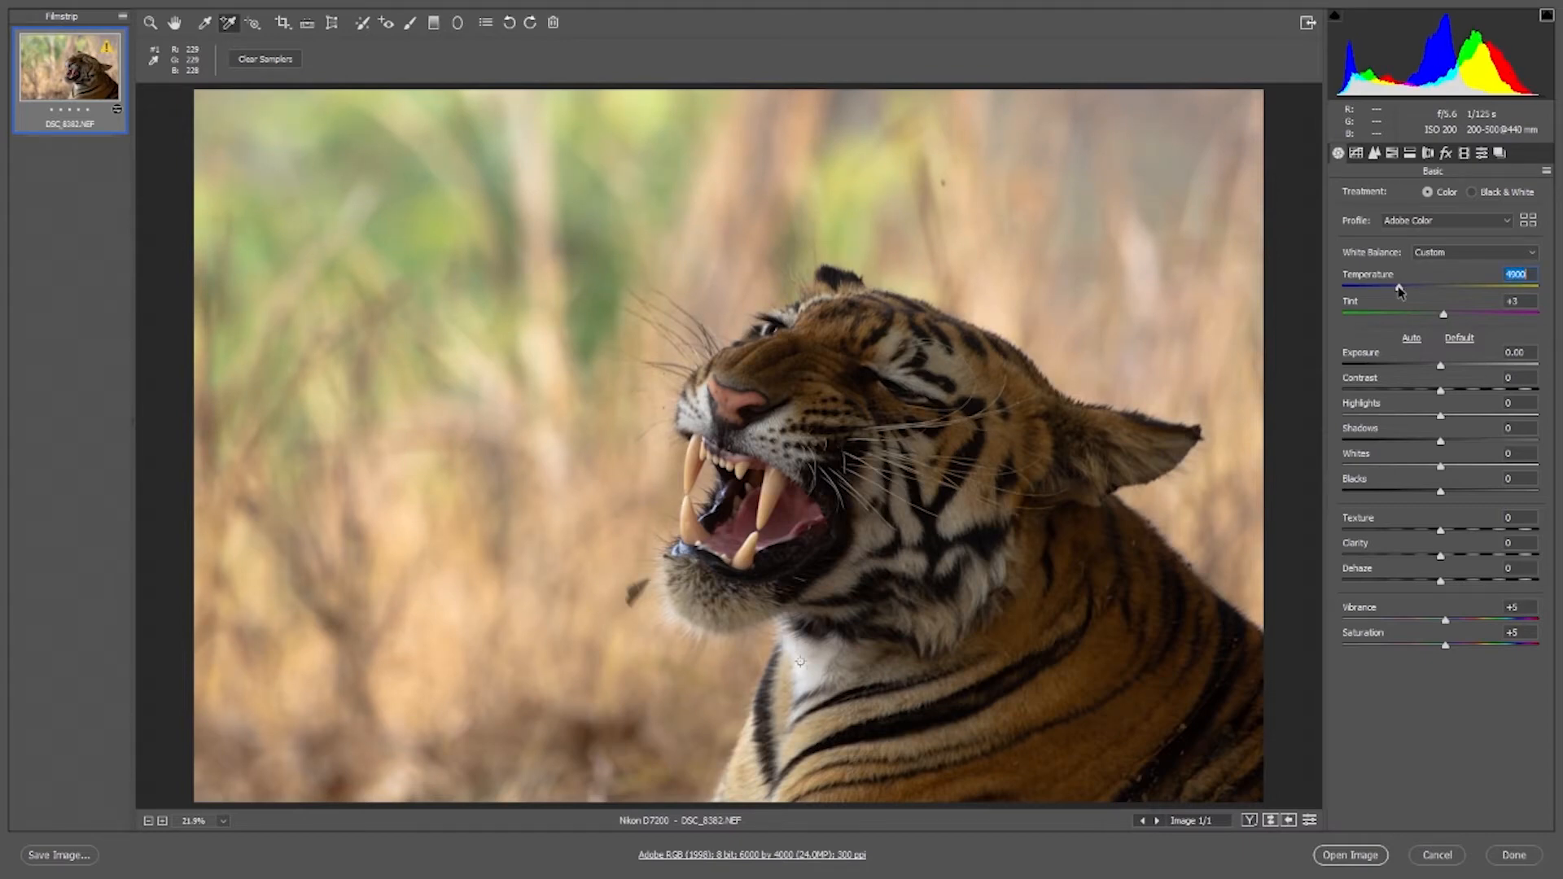
left_click_drag(1399, 291, 1393, 292)
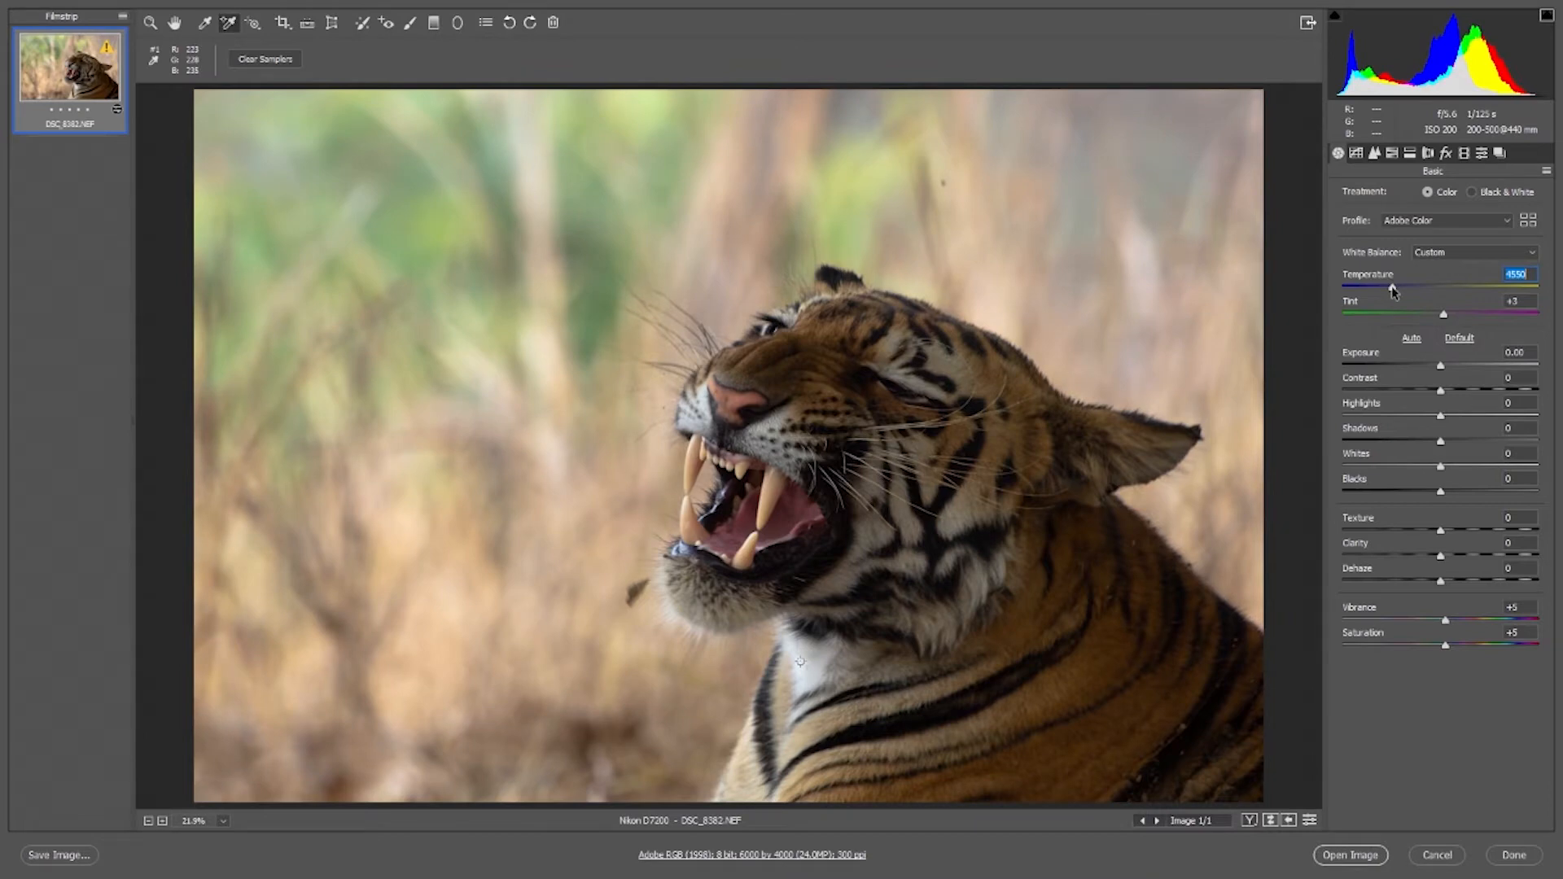
left_click_drag(1392, 291, 1396, 293)
left_click_drag(1396, 291, 1400, 294)
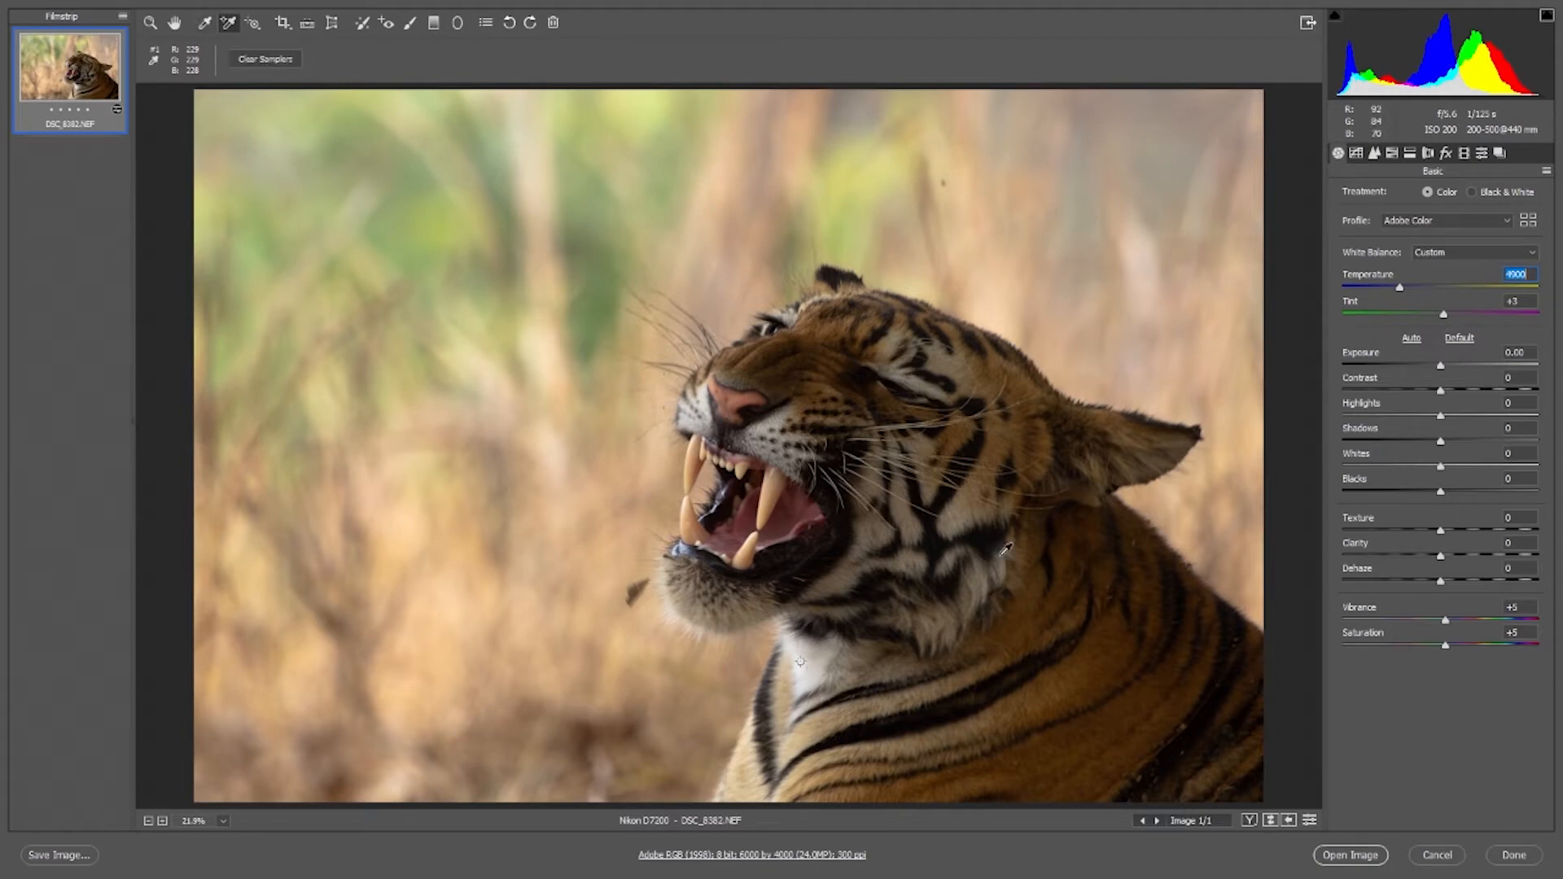
Switch to the Targeted Adjustment tool and review its adjustment modes, keeping Parametric Curve
key("t")
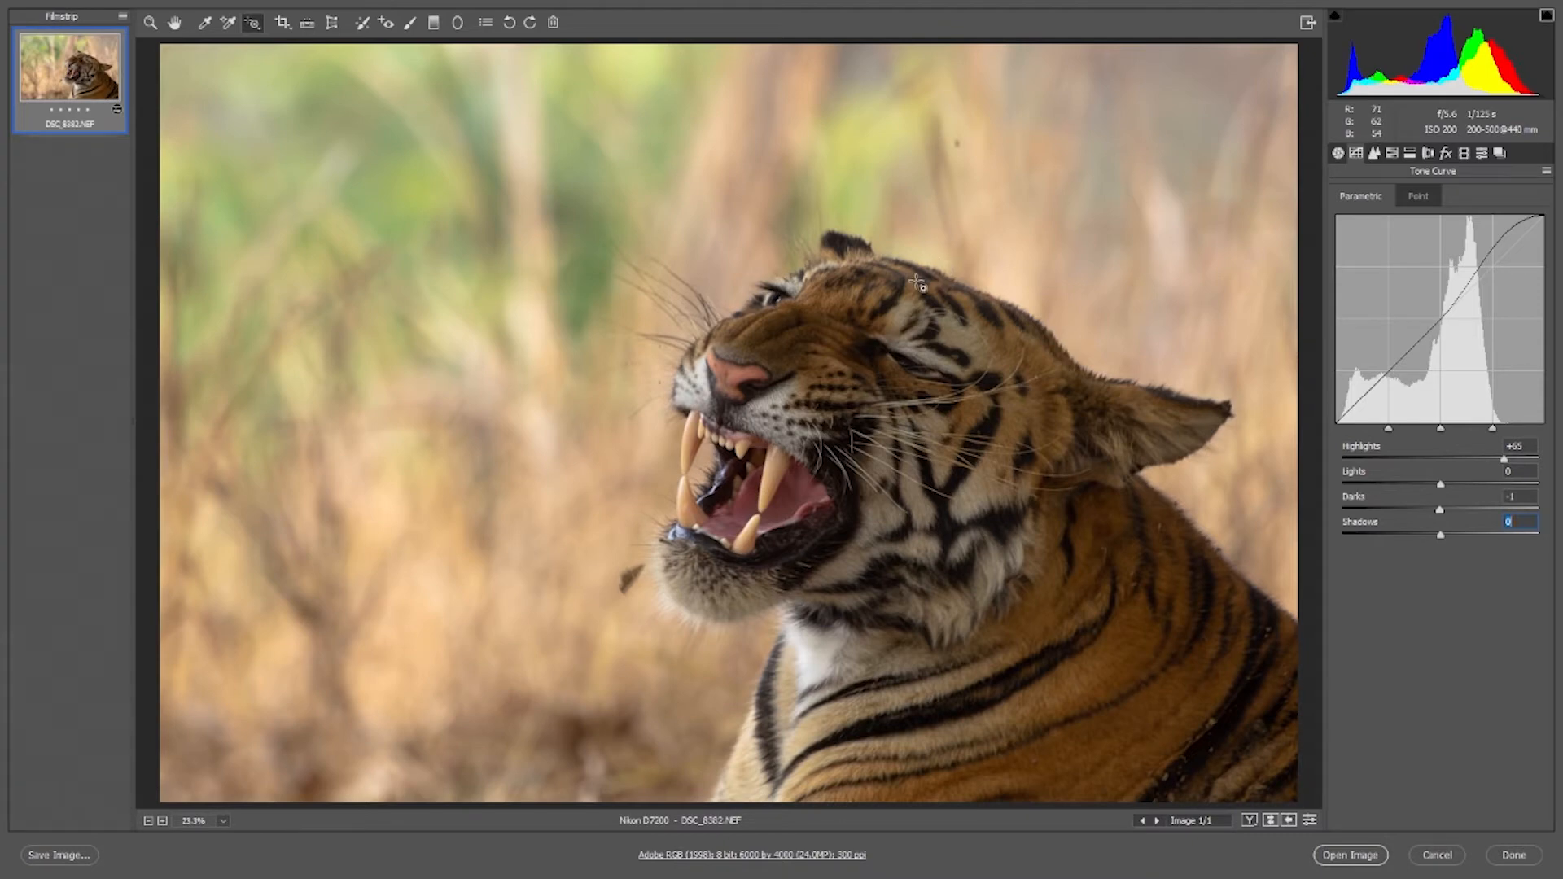
right_click(446, 175)
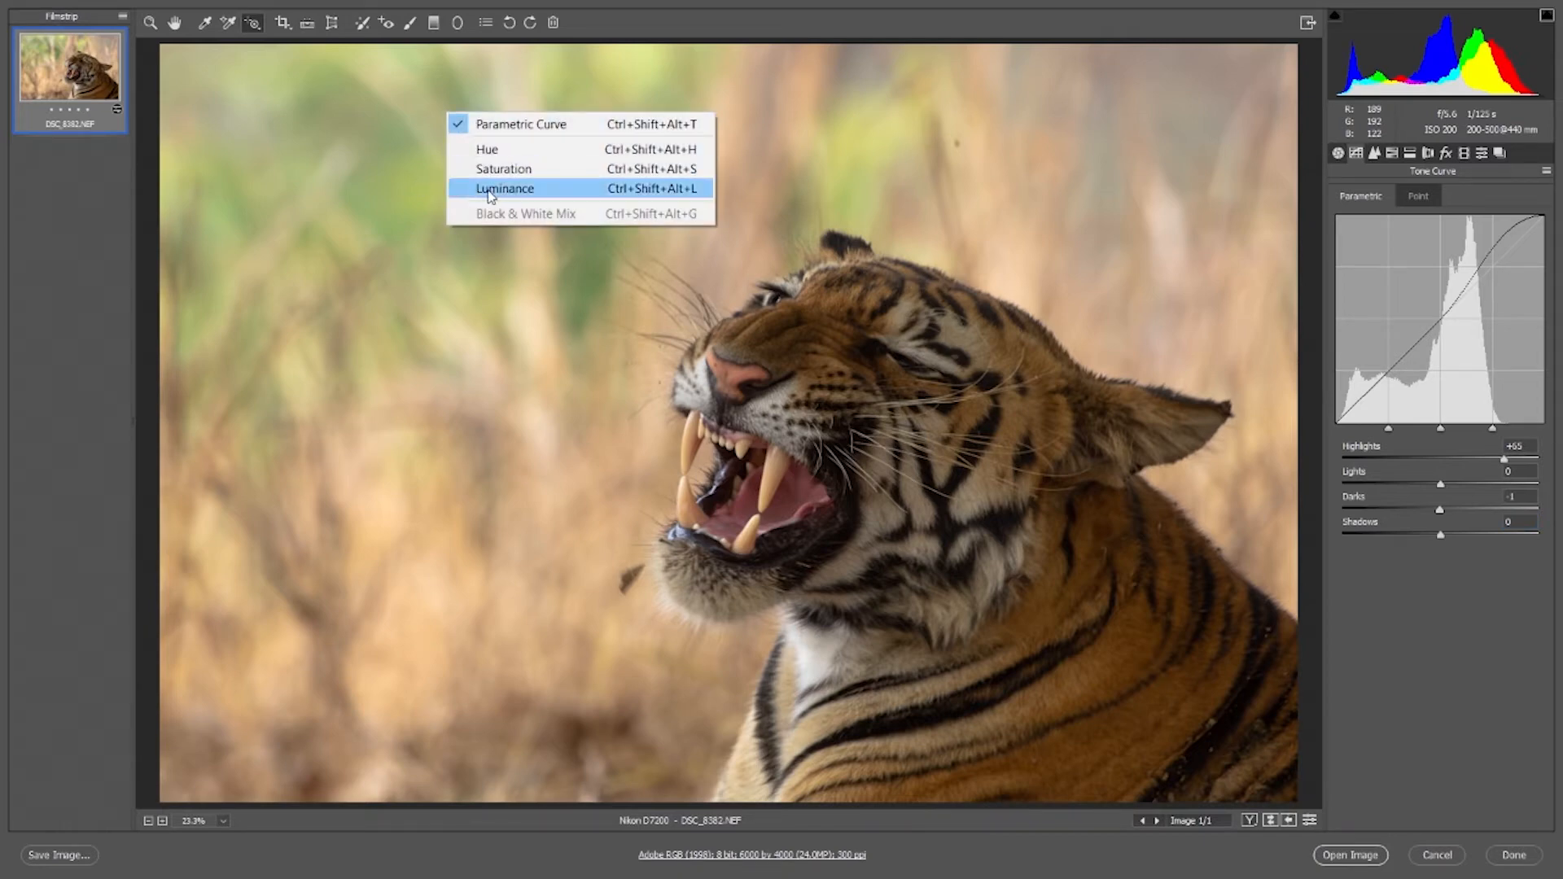
left_click(409, 186)
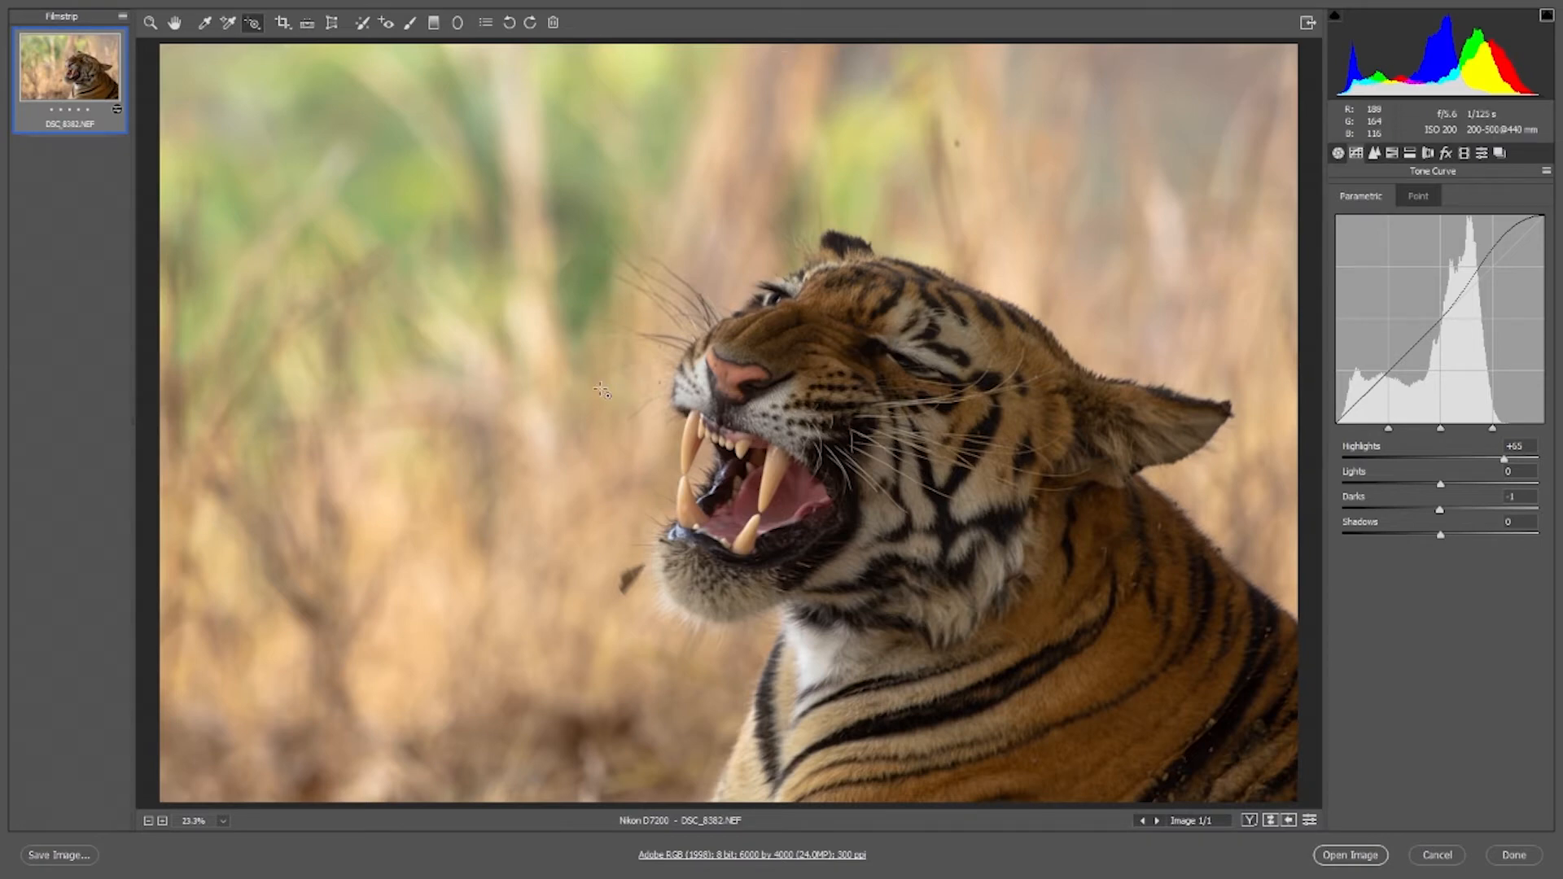
right_click(415, 182)
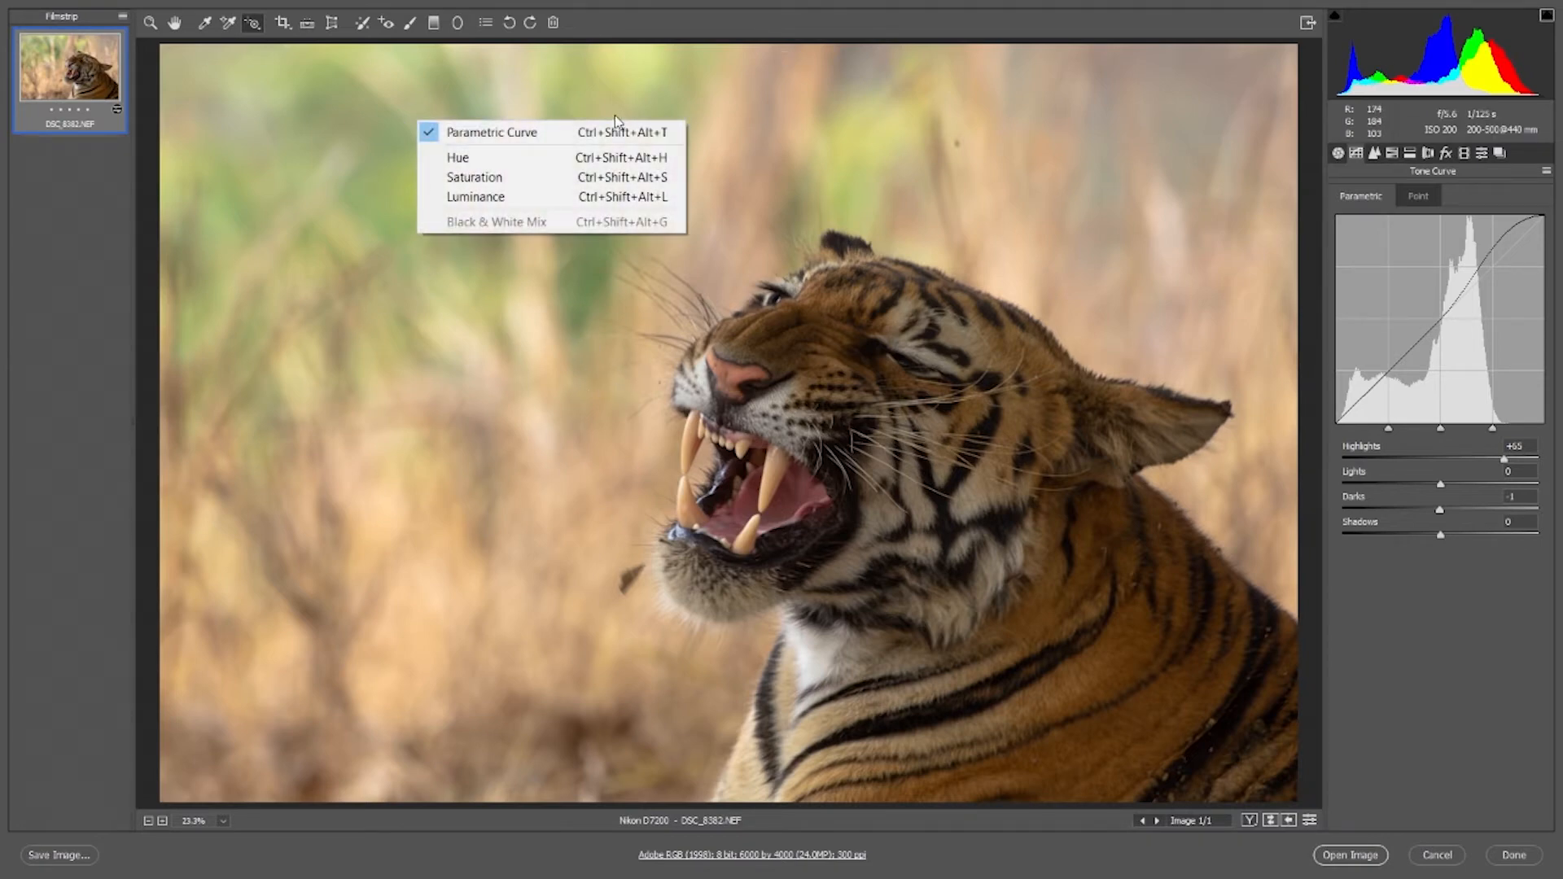
right_click(375, 243)
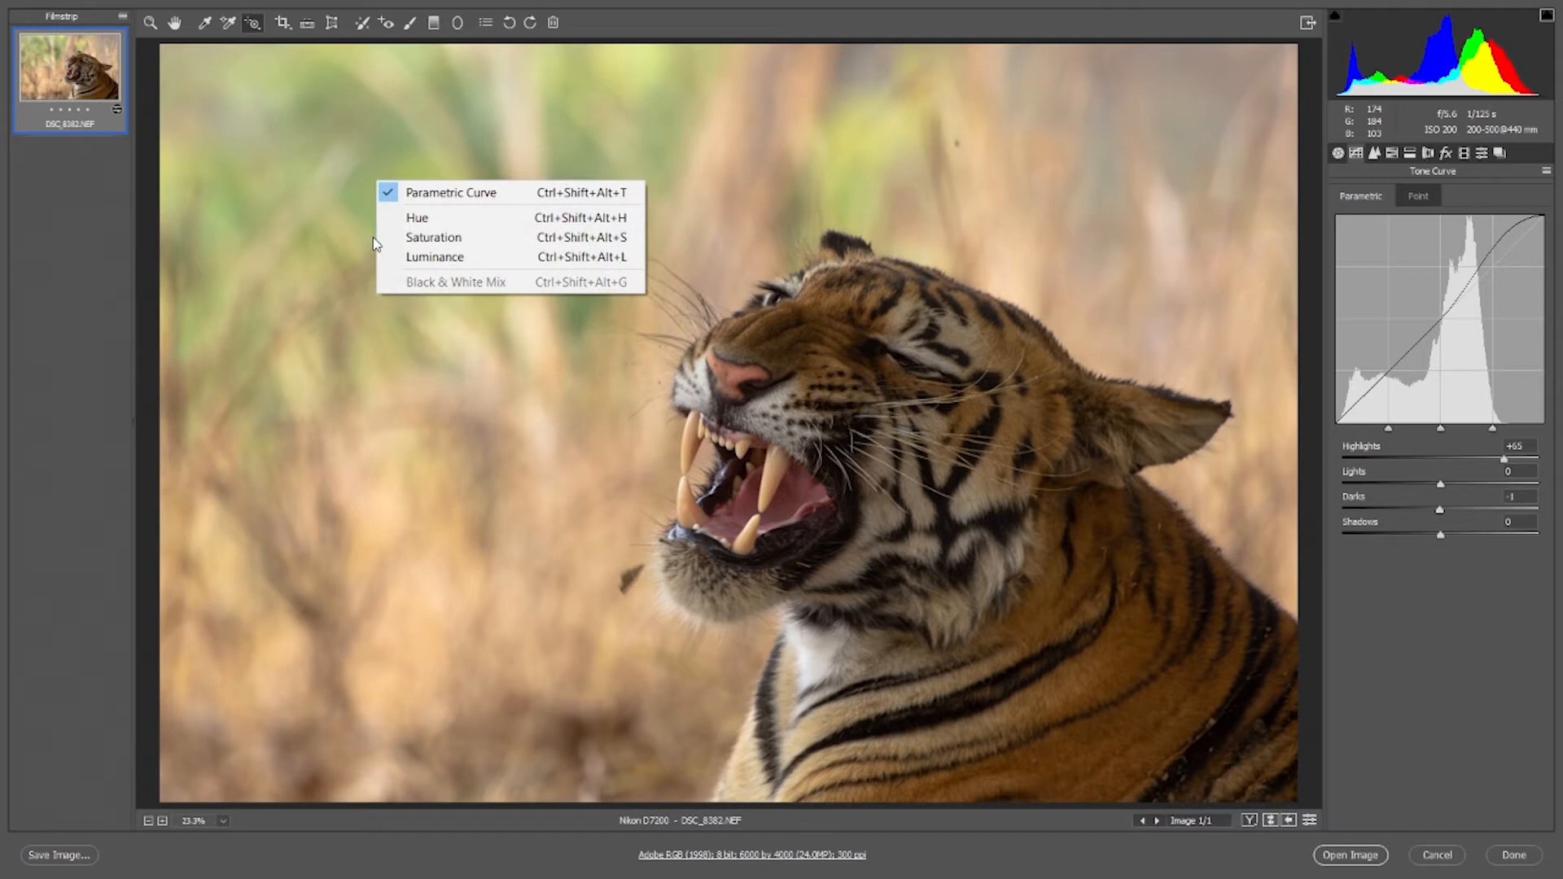
left_click(437, 152)
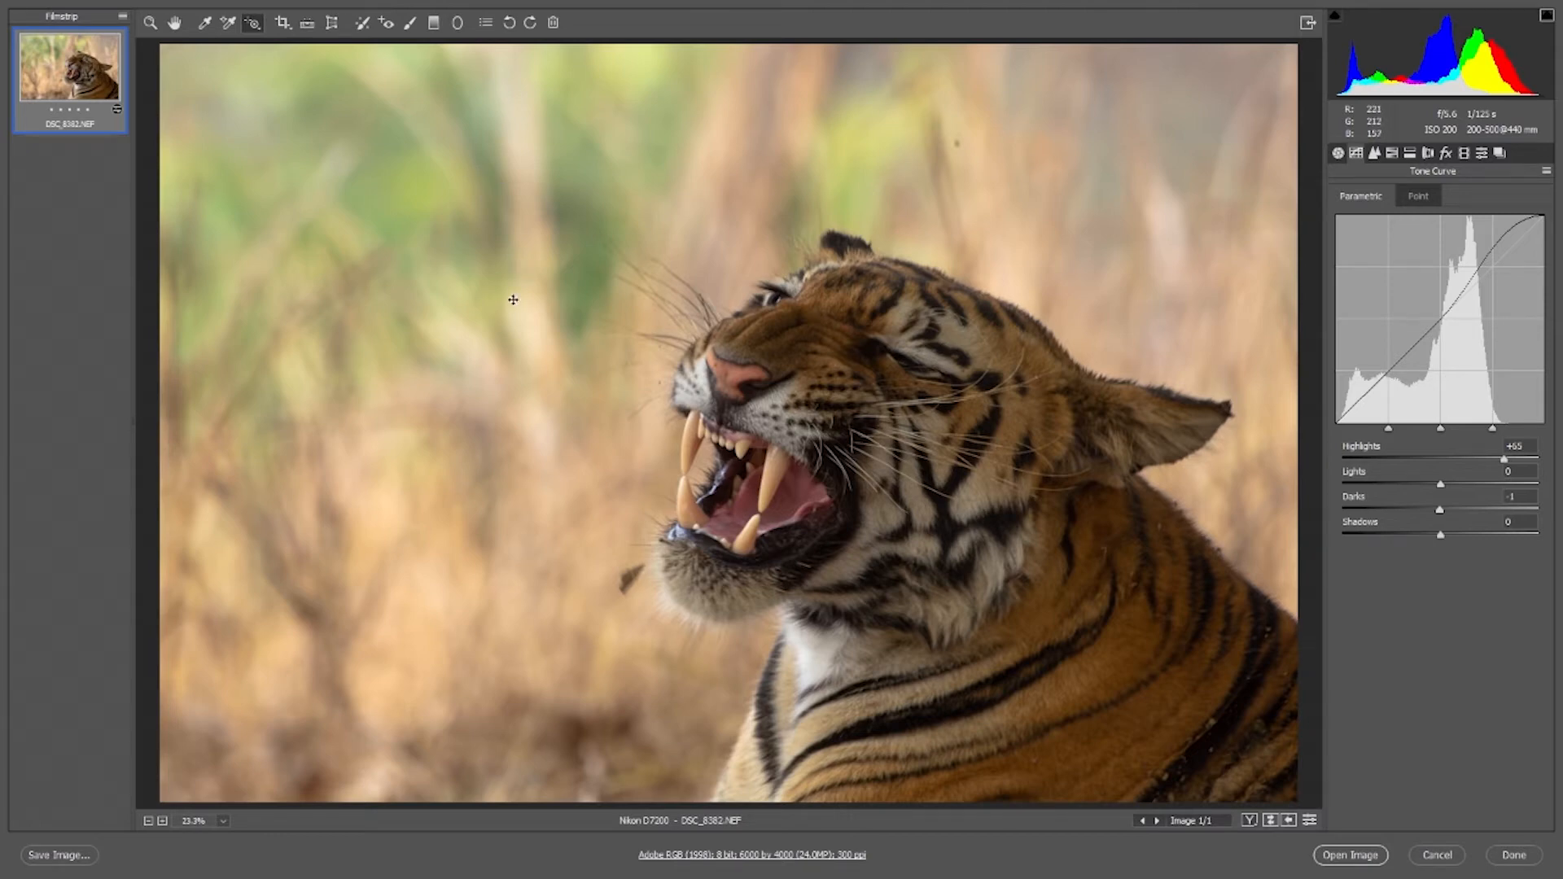
Try raising the tone curve's Lights to +35 and its Shadows to +100 from points on the photo, reverting each
left_click_drag(513, 300, 513, 272)
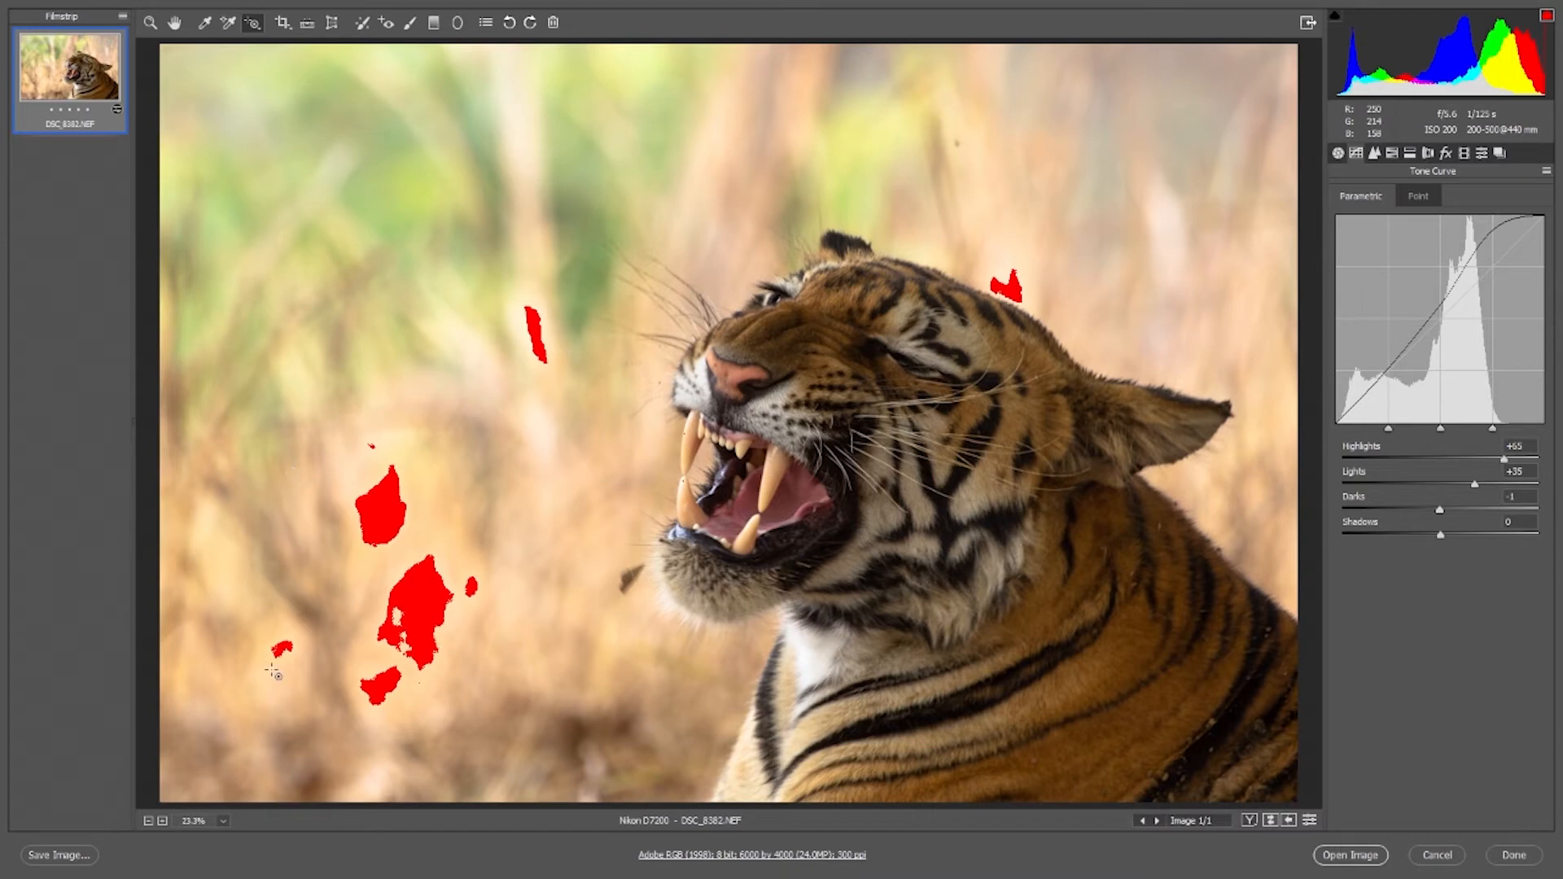
double_click(587, 546)
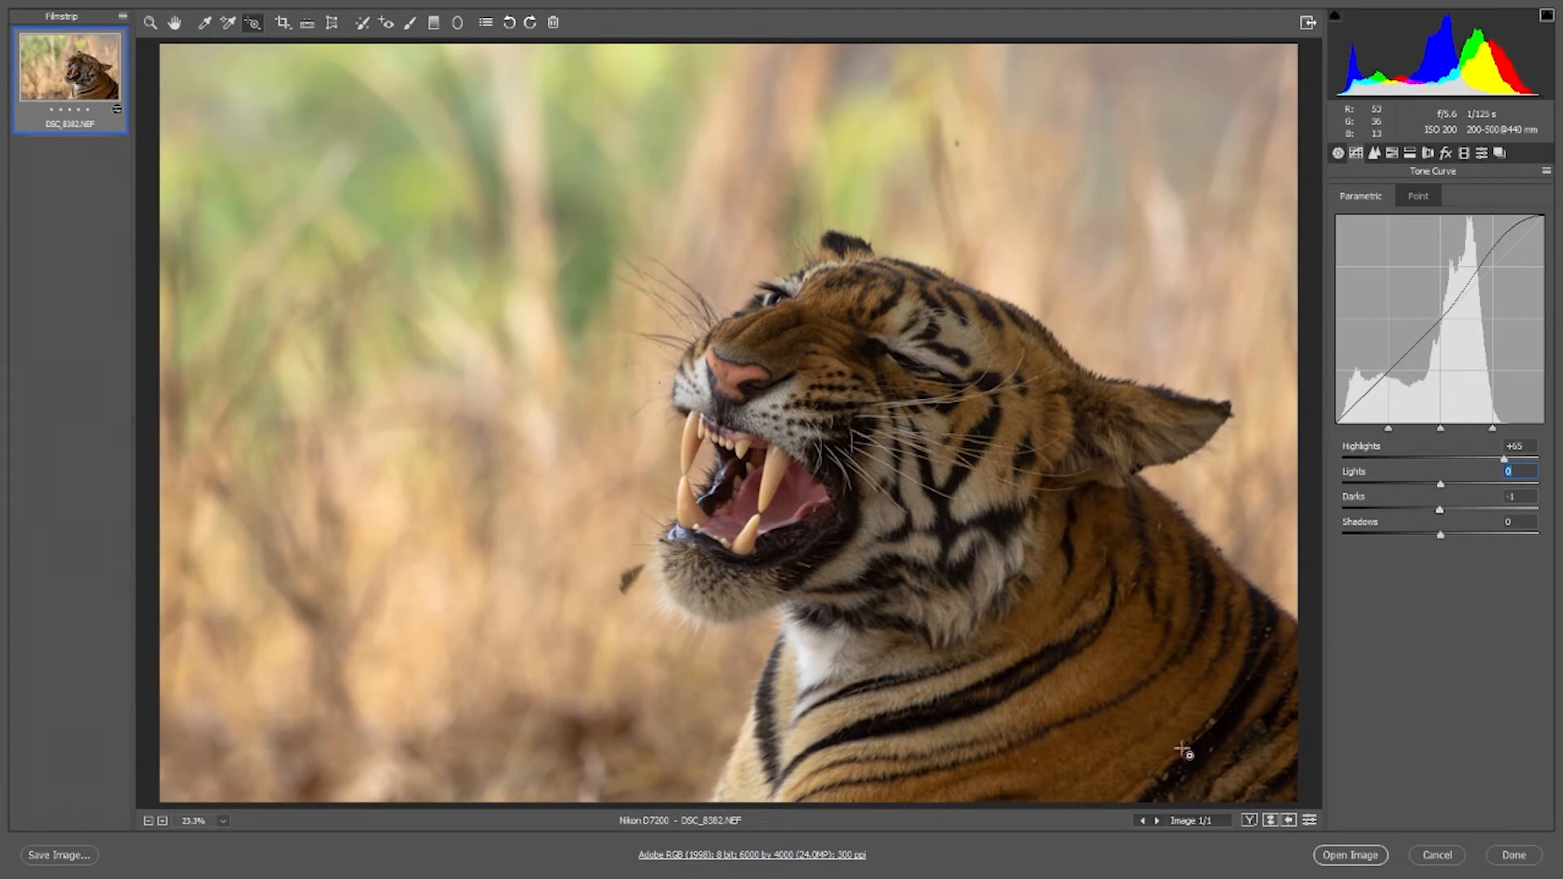
left_click_drag(1243, 716, 1228, 600)
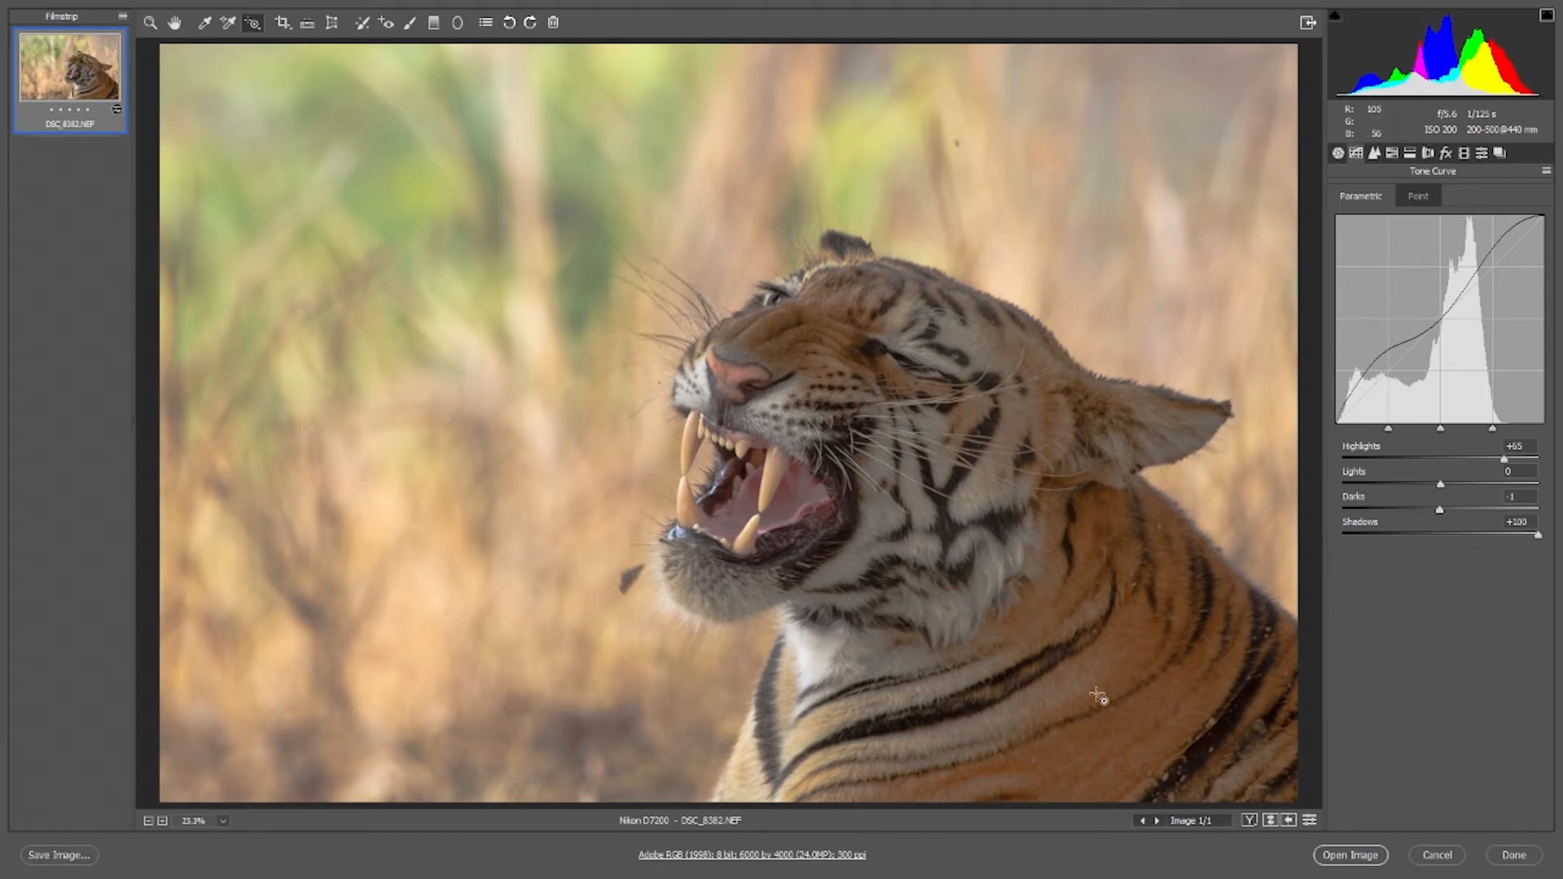
key("ctrl+z")
Set the targeted adjustment to Hue and shift the green background's hue to Yellows +35 and Greens +57
right_click(377, 143)
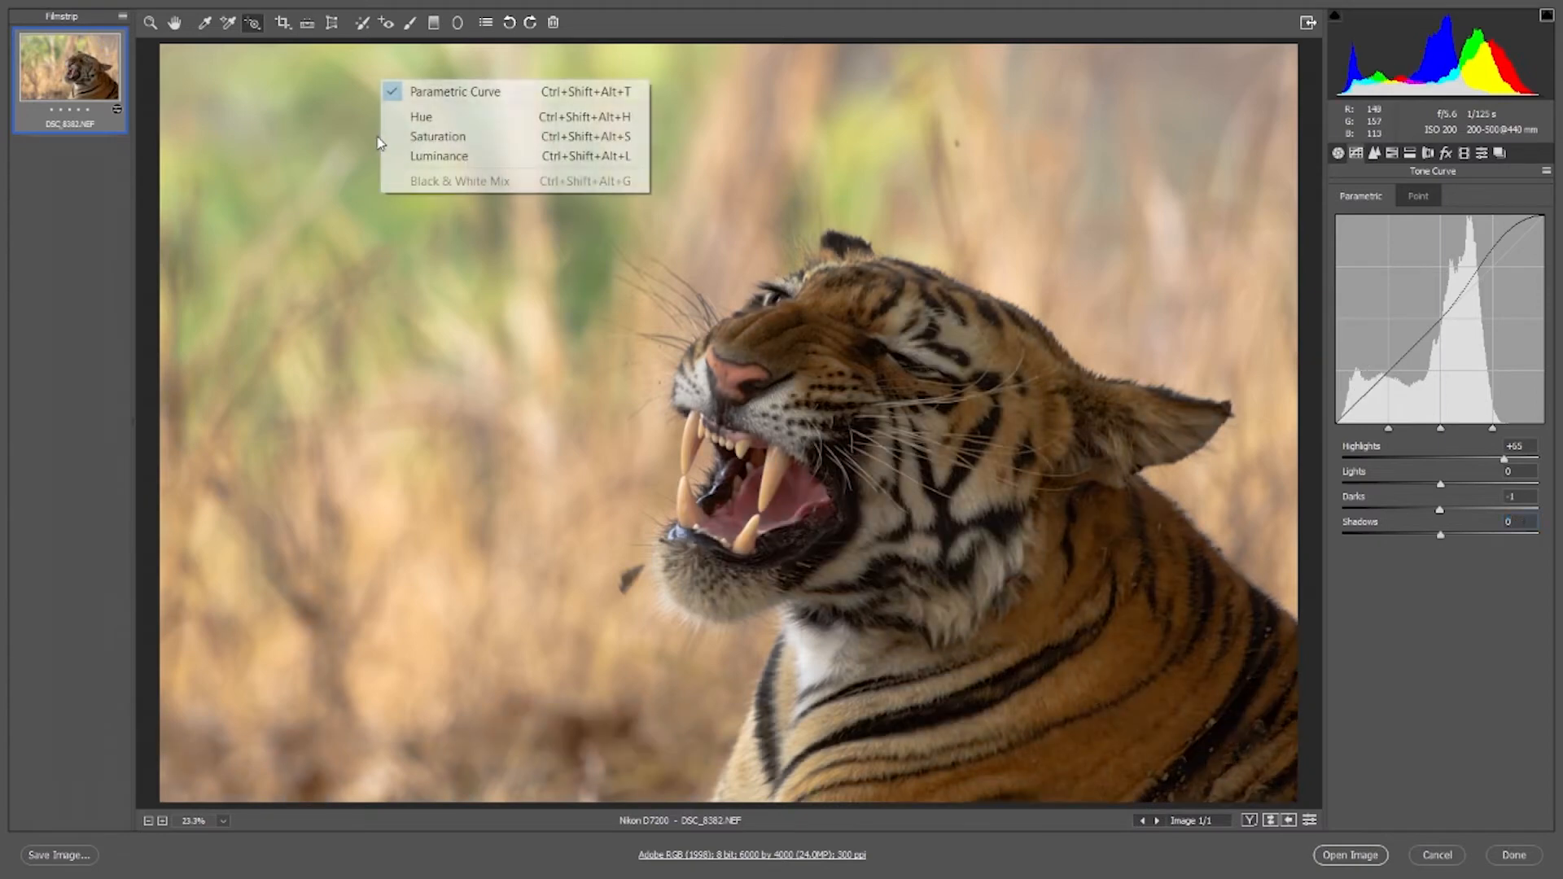
left_click(414, 119)
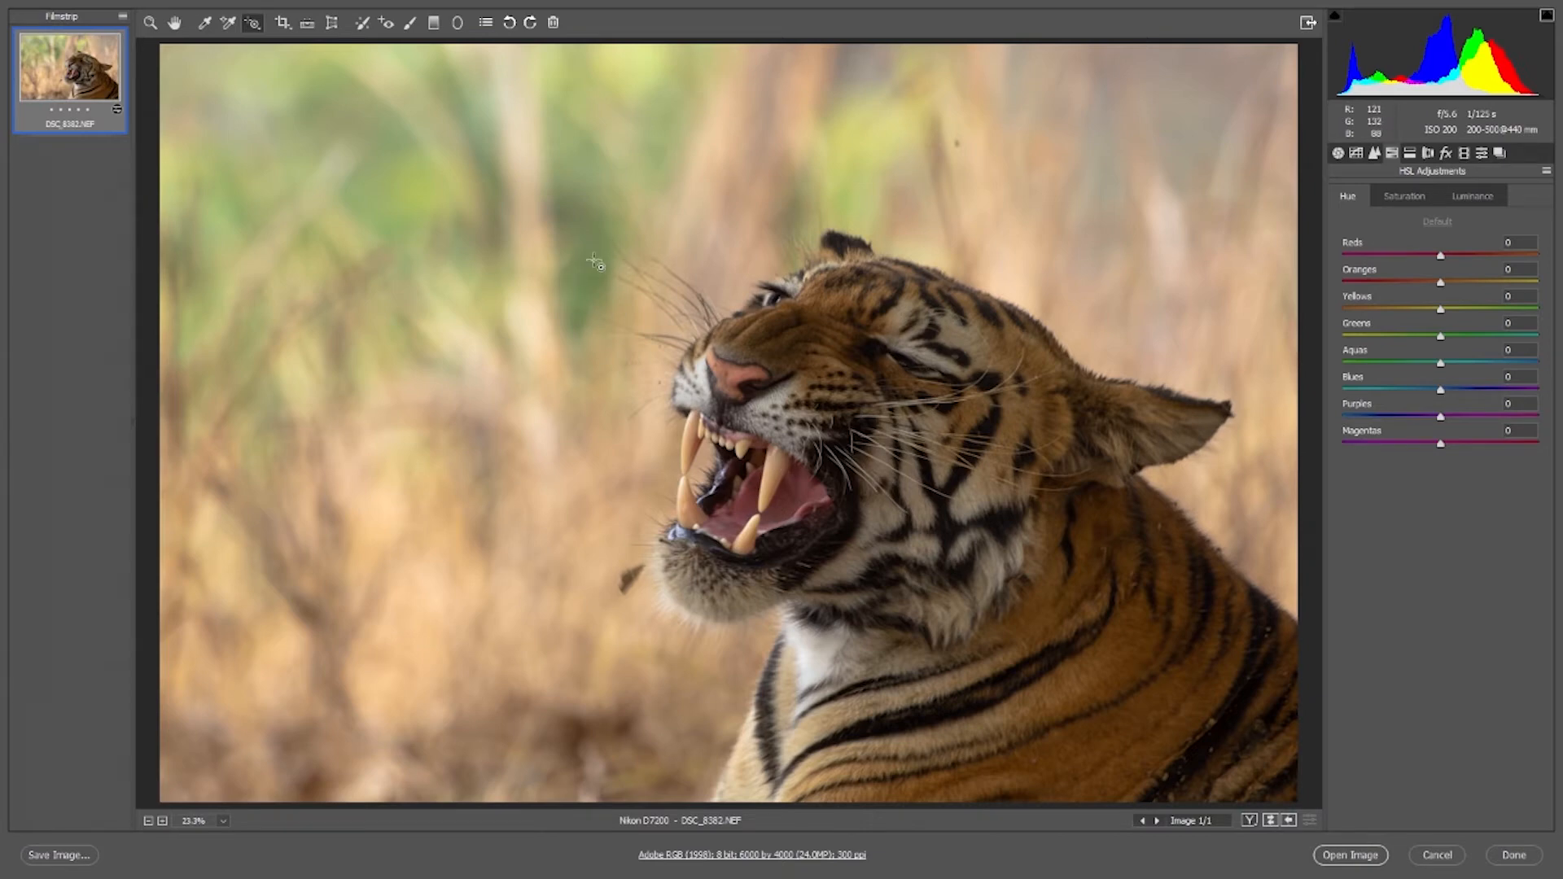
left_click_drag(591, 260, 594, 215)
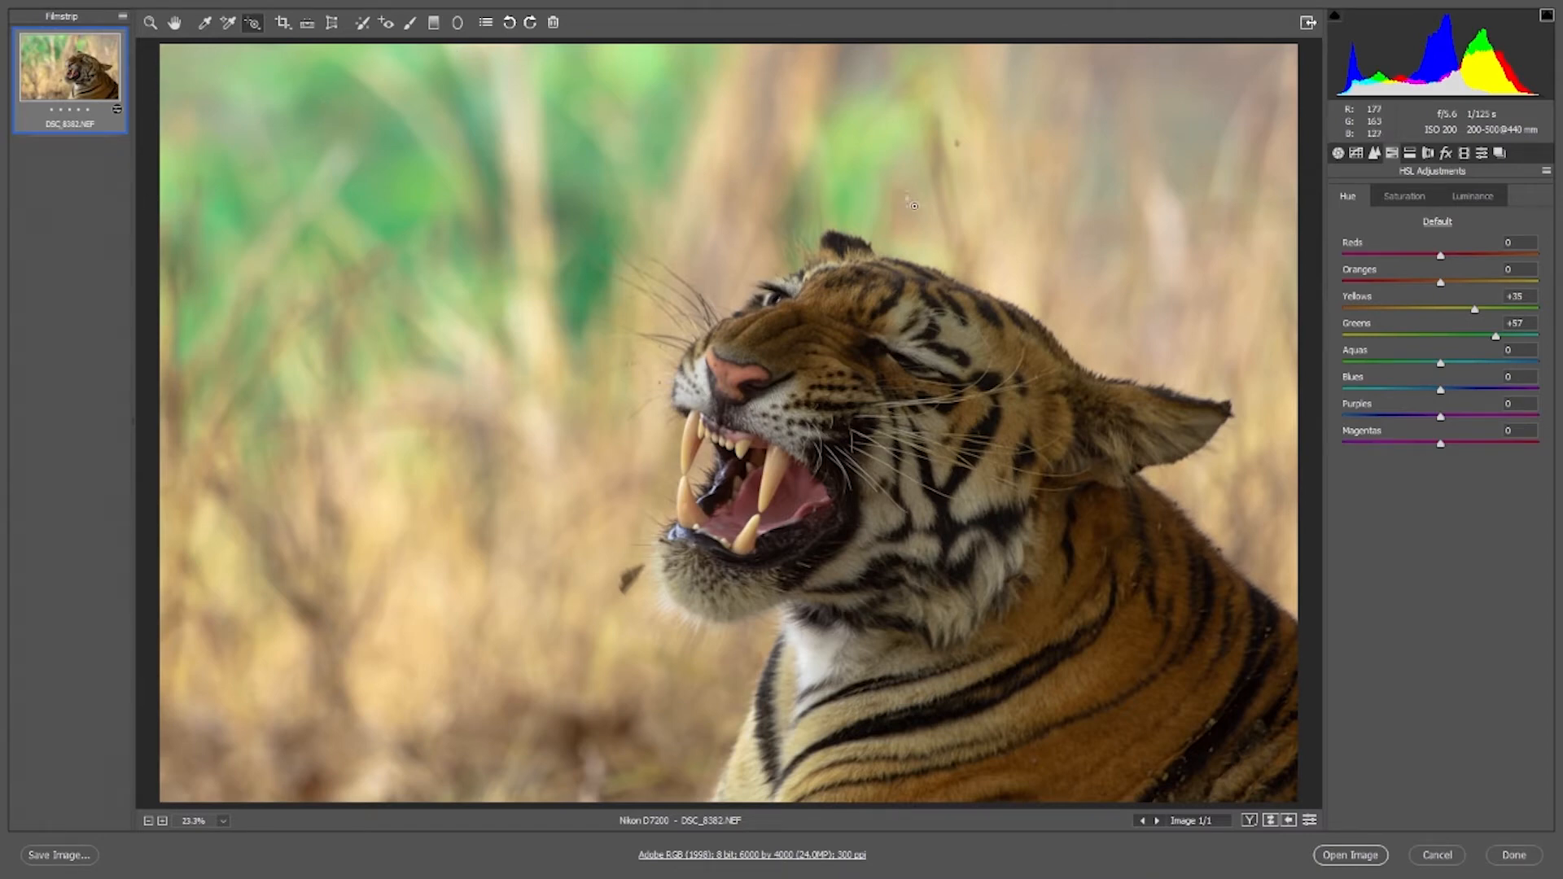
Revert the background hue shift and try a targeted hue change on the tiger's face, undoing it as well
key("ctrl+z")
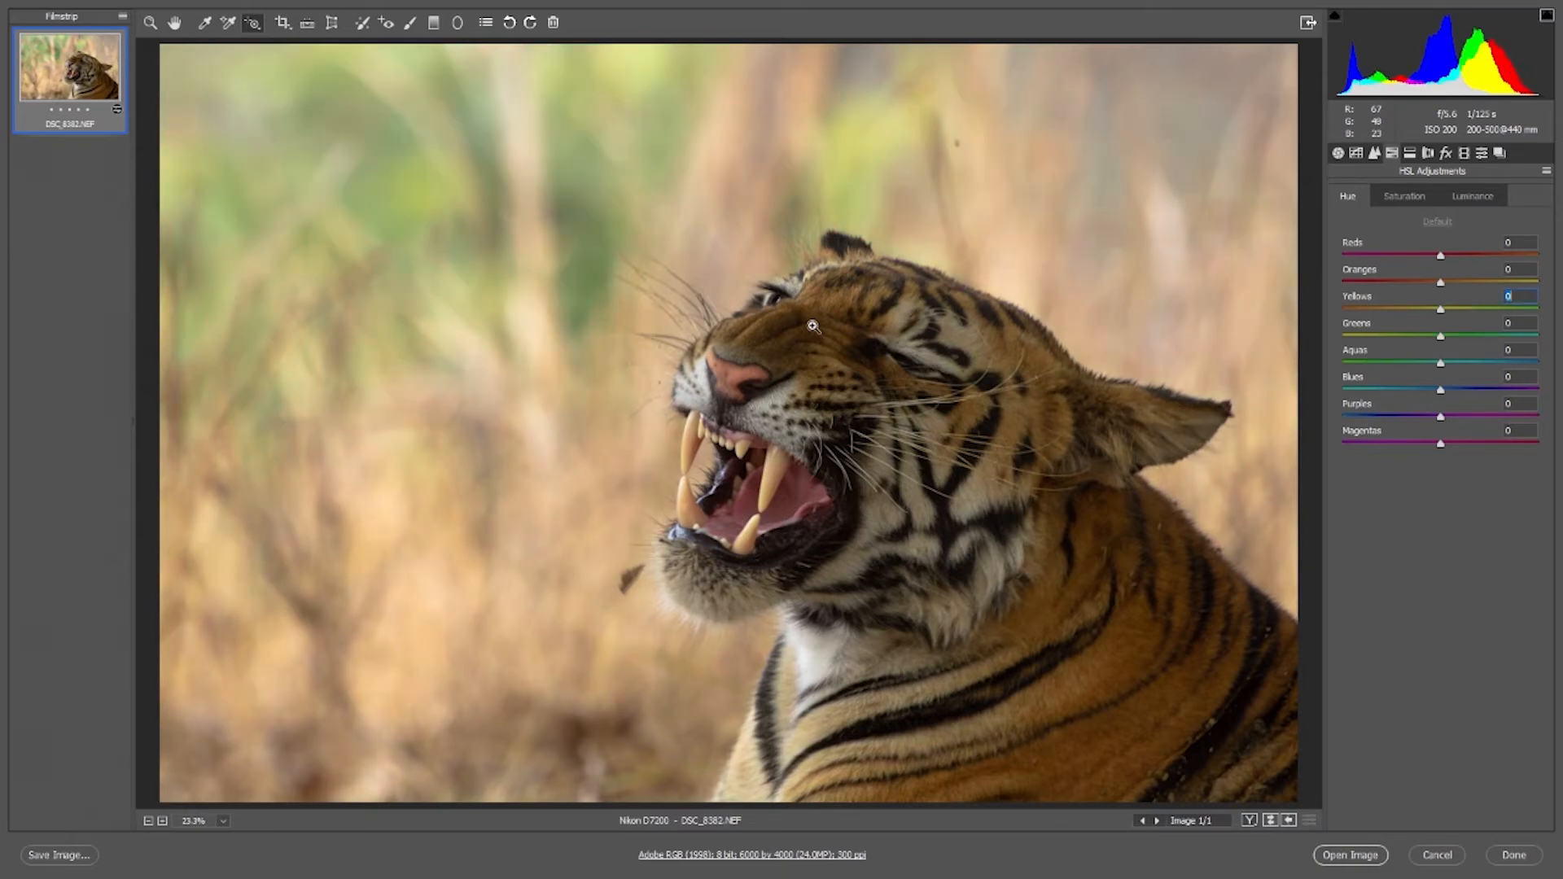
mouse_move(814, 351)
left_mouse_down()
mouse_move(812, 300)
mouse_move(819, 375)
left_mouse_up()
key("ctrl+z")
Switch the targeted adjustment to Saturation and try desaturating the green background, reverting the change
right_click(473, 152)
left_click(515, 208)
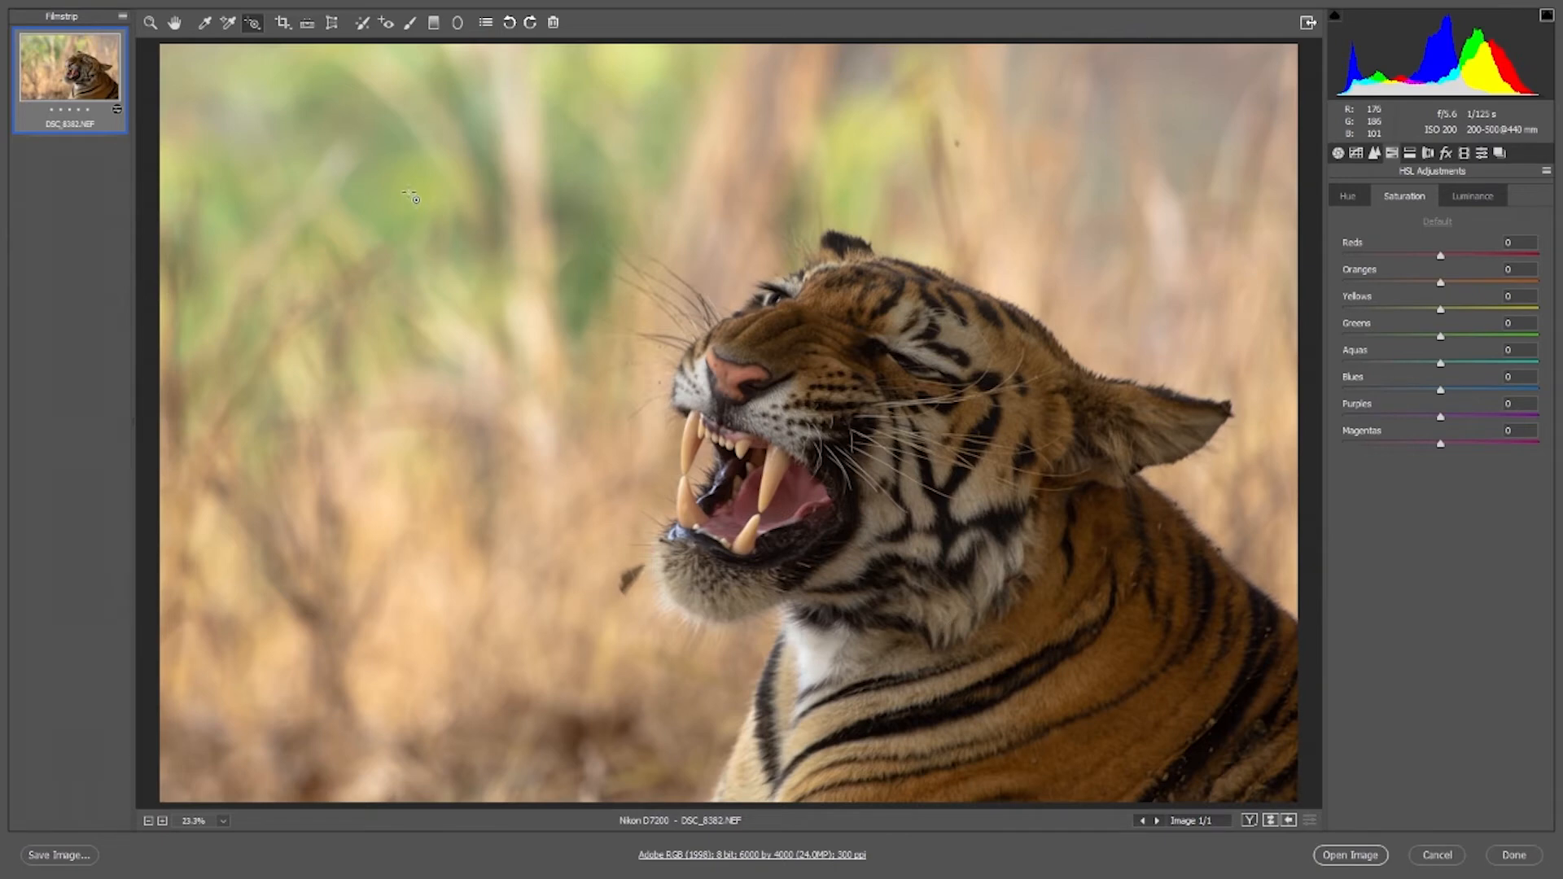
left_click_drag(404, 188, 403, 242)
key("ctrl+z")
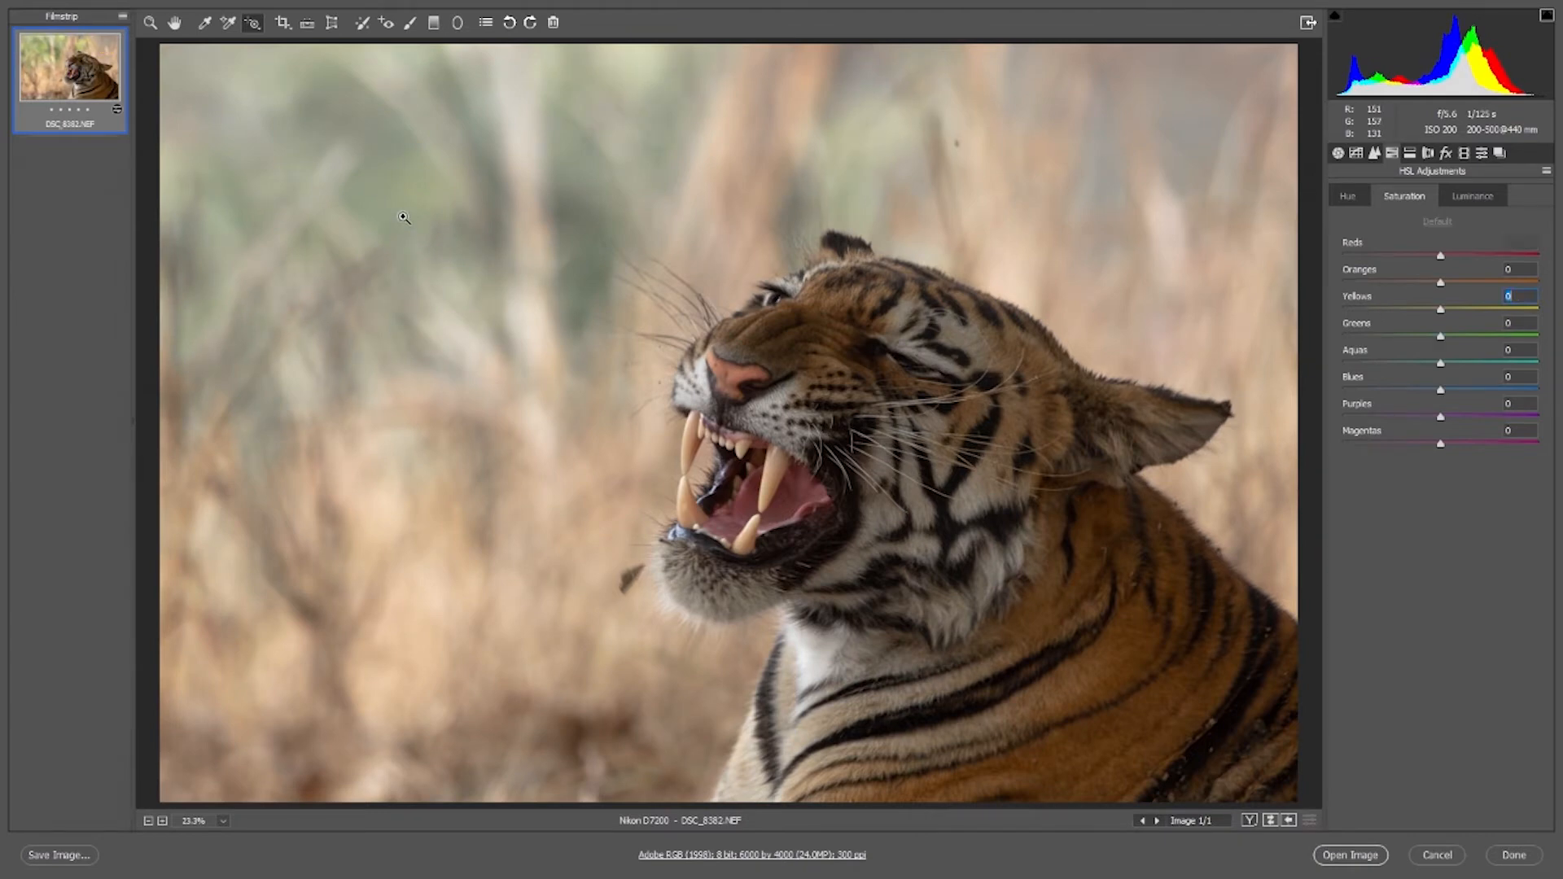
Switch the targeted adjustment to Luminance and try darkening the green background to Yellows -86 and Greens -74, reverting it
right_click(405, 223)
left_click(734, 237)
right_click(524, 237)
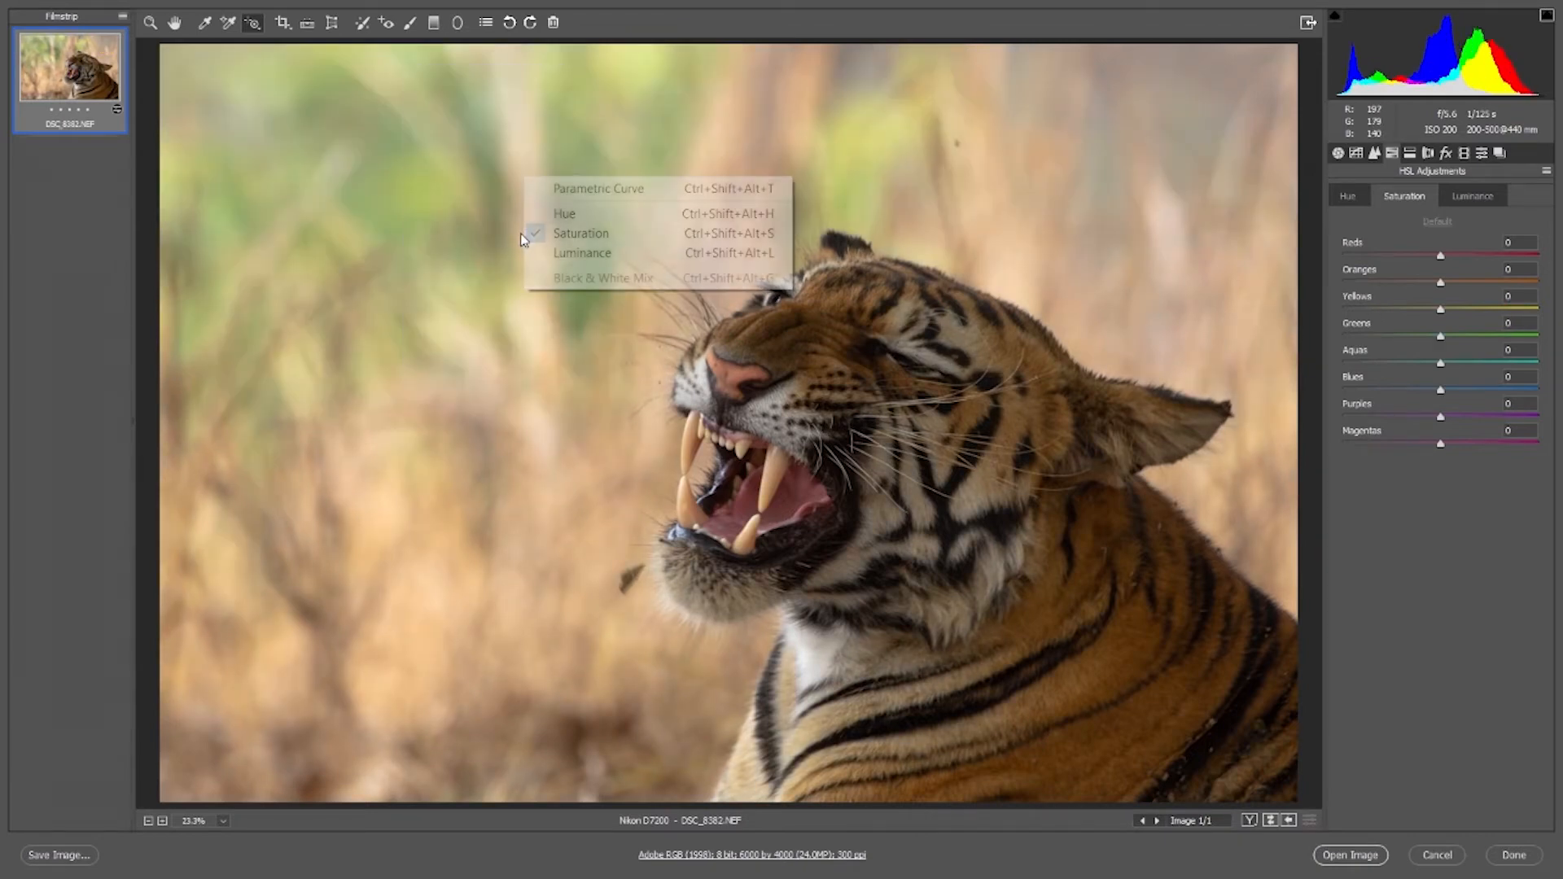
left_click(569, 254)
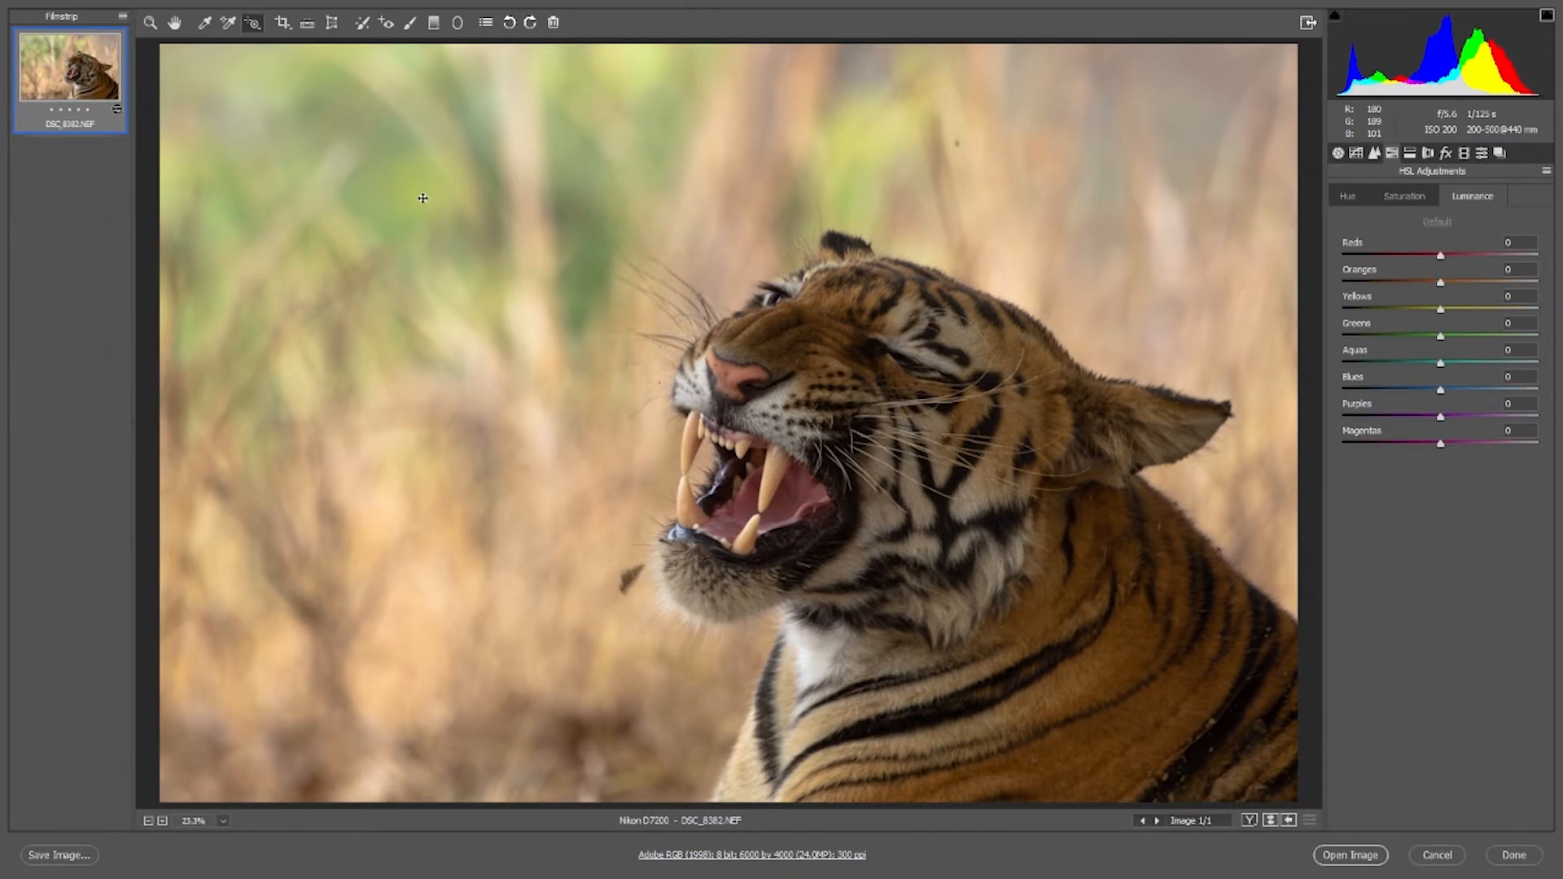
left_click_drag(423, 197, 419, 267)
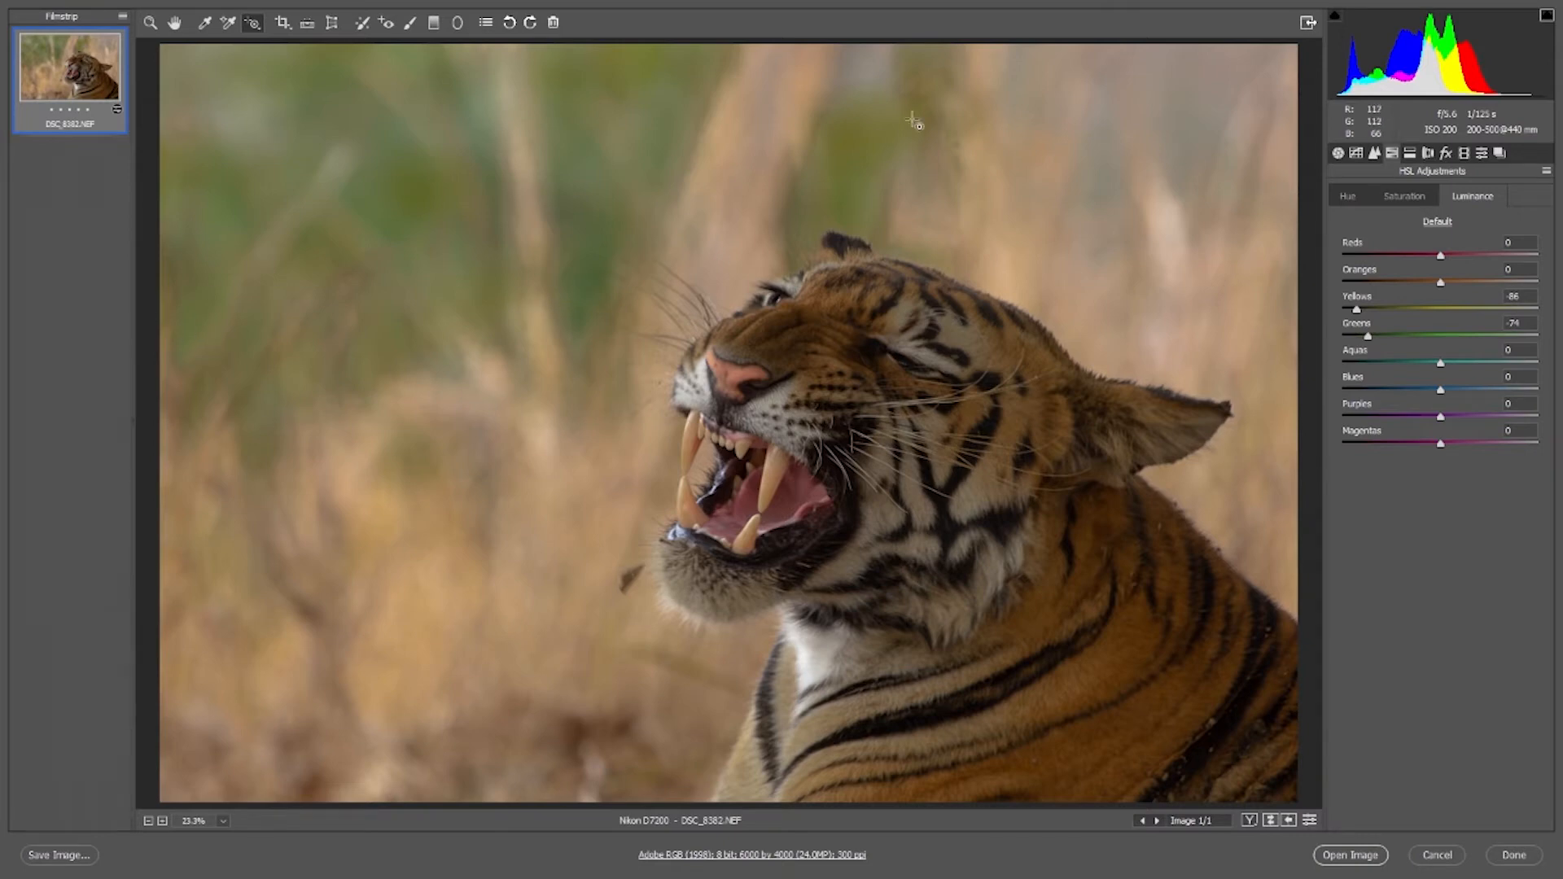
key("ctrl+z")
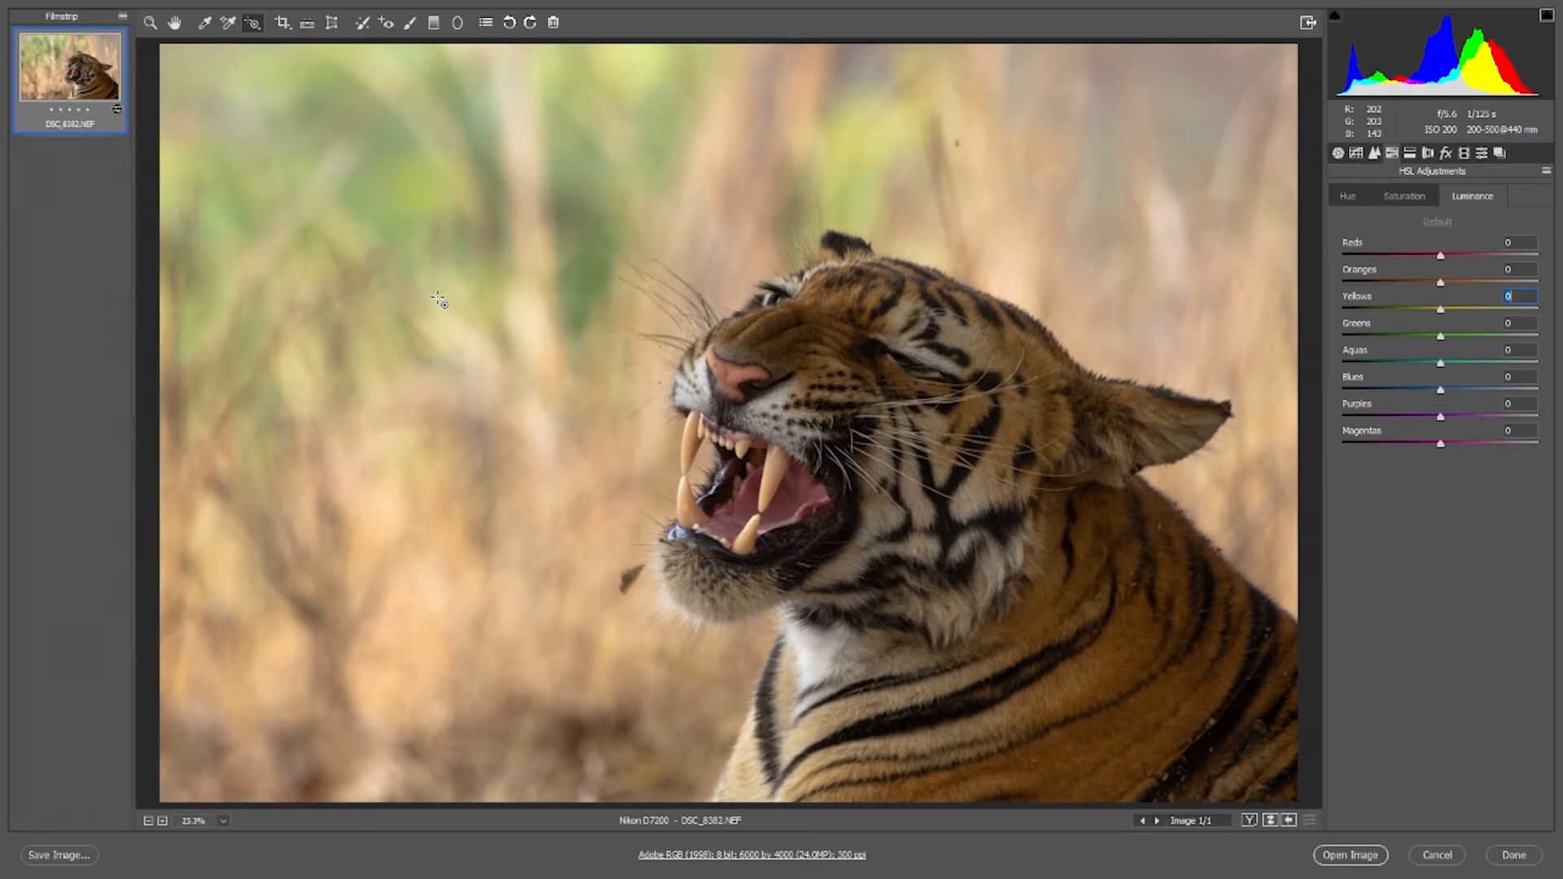
Try a crop with the Normal ratio around the tiger, about 4918 by 3648 pixels, and cancel it
key("c")
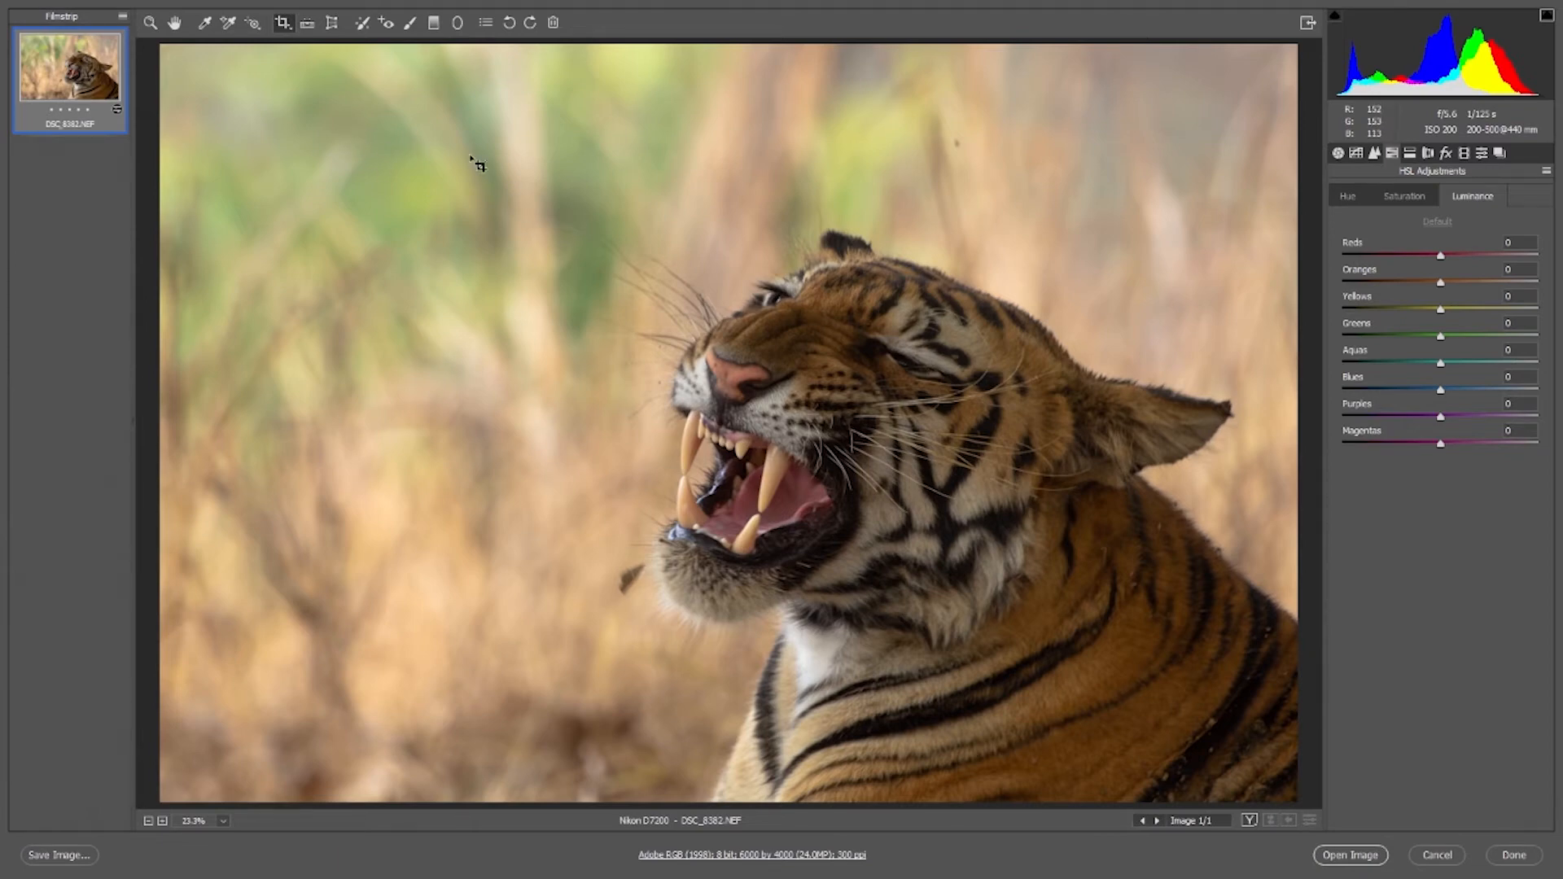
right_click(374, 115)
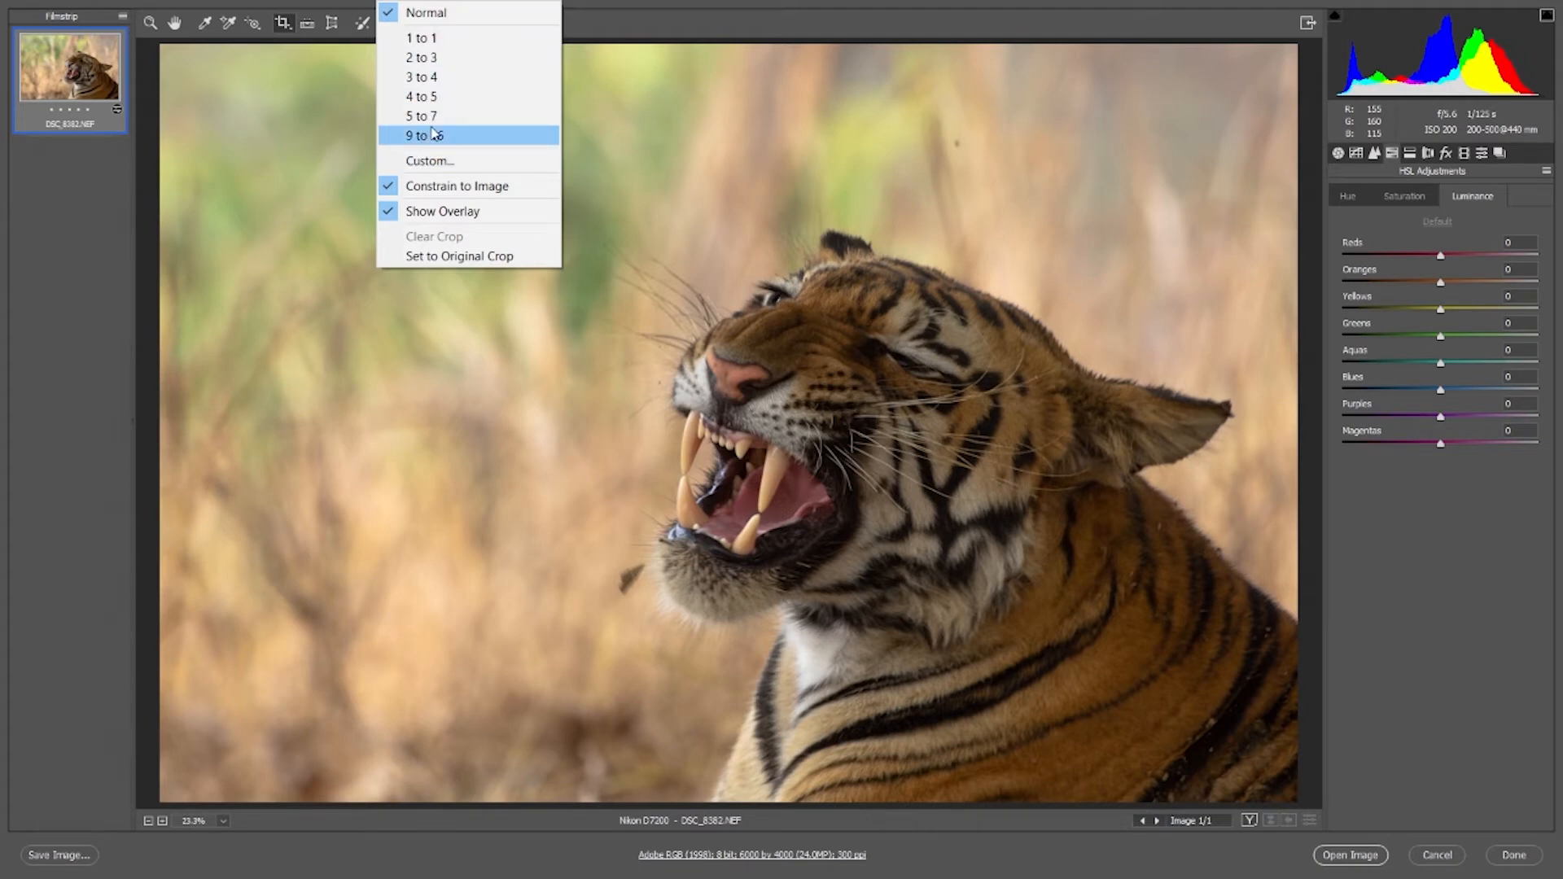
left_click(453, 13)
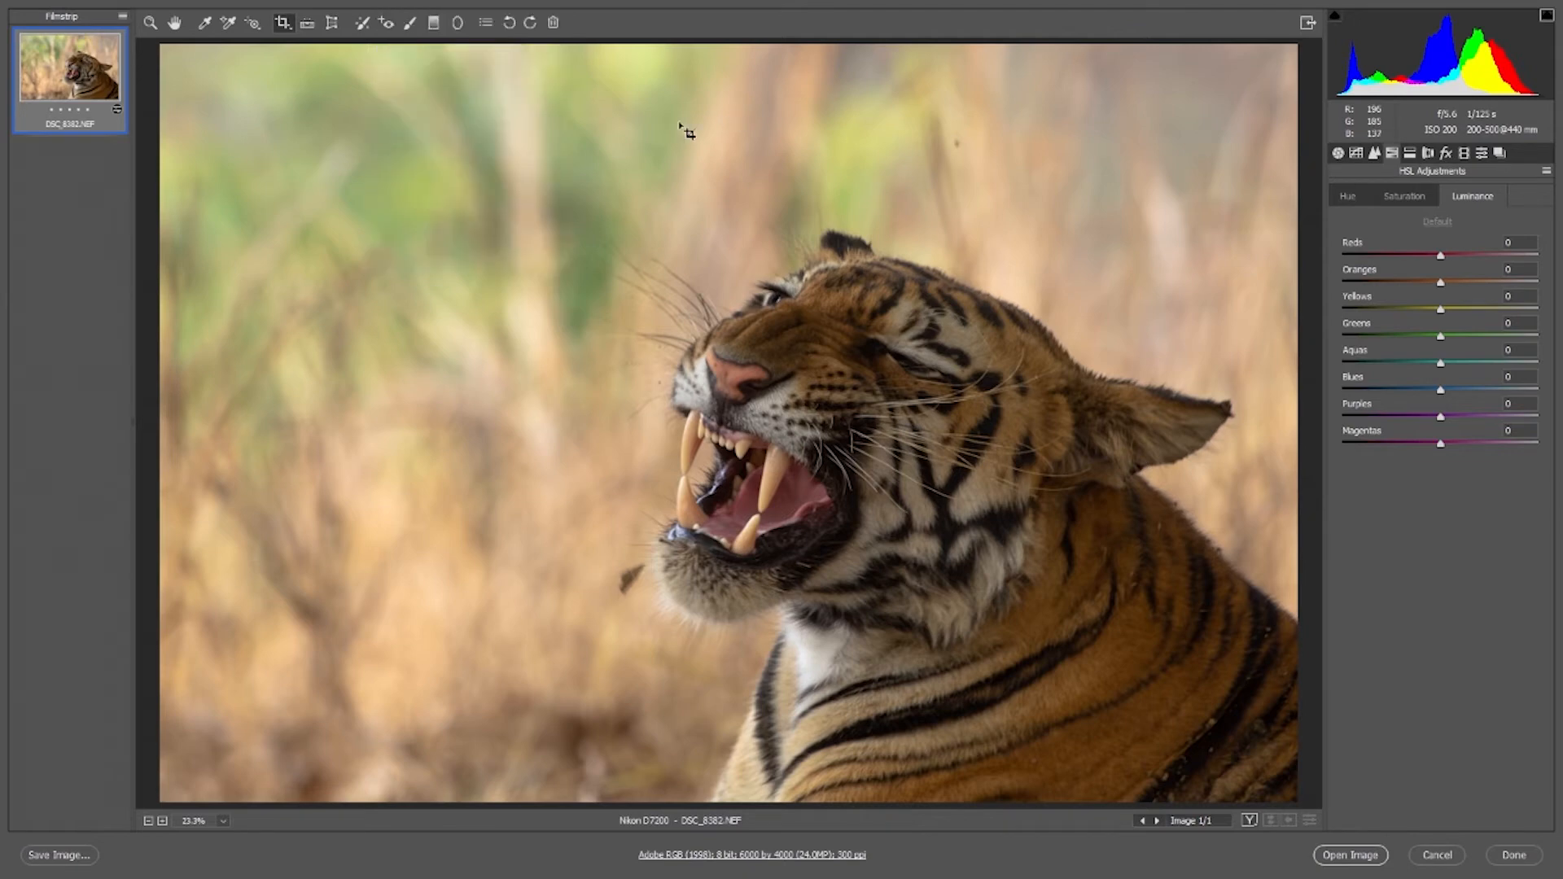
left_click_drag(365, 112, 1326, 823)
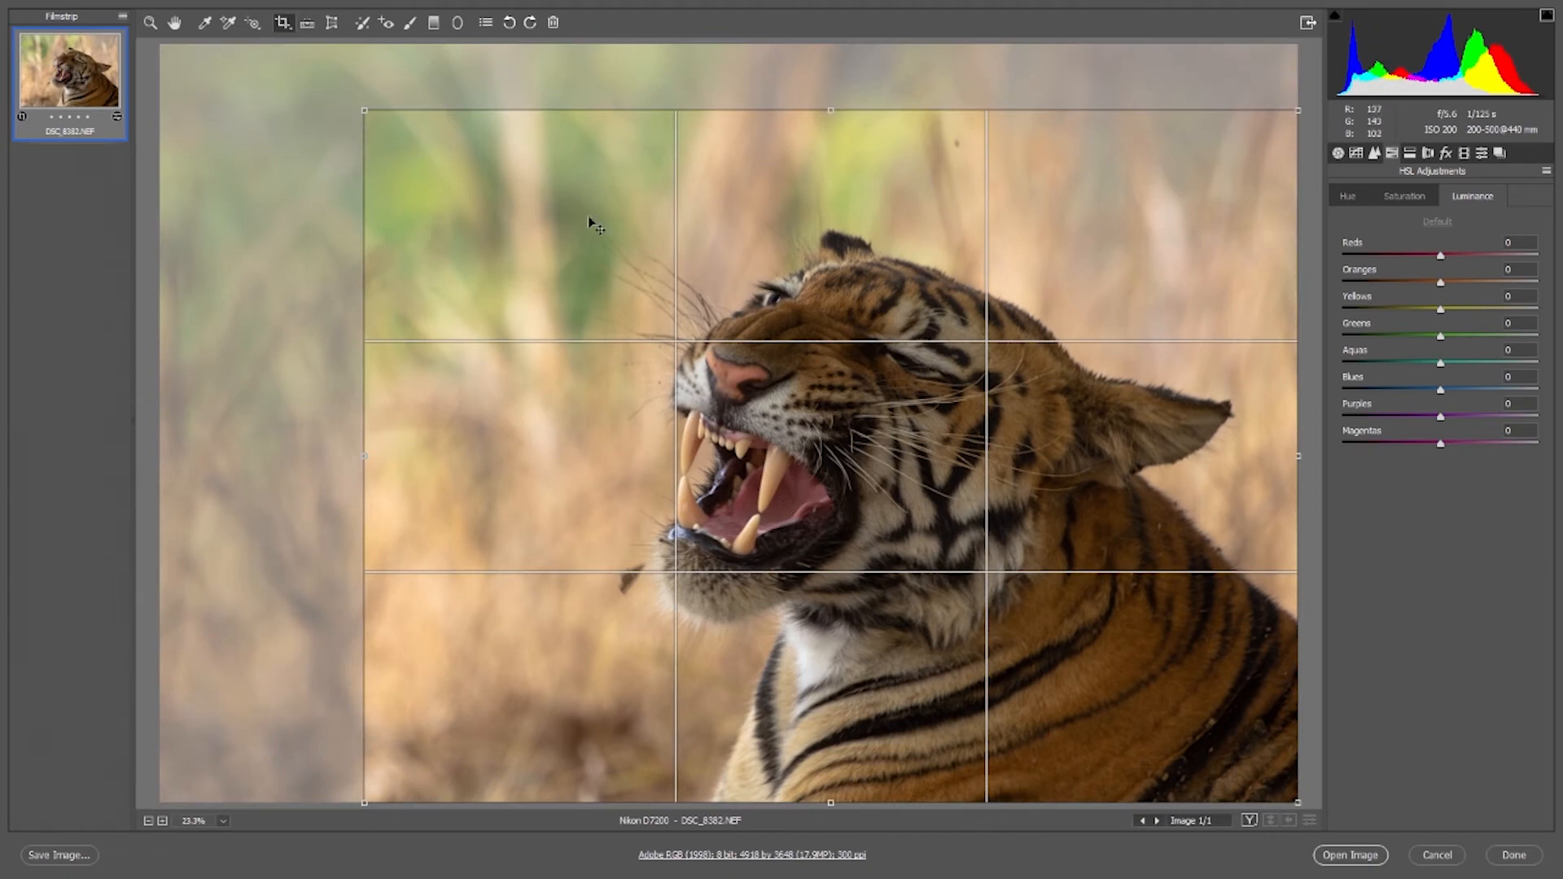
key("Escape")
Set the crop ratio to 9 to 16 and frame the tiger's head, repositioning and enlarging the frame to about 5122 by 2881 pixels
right_click(379, 143)
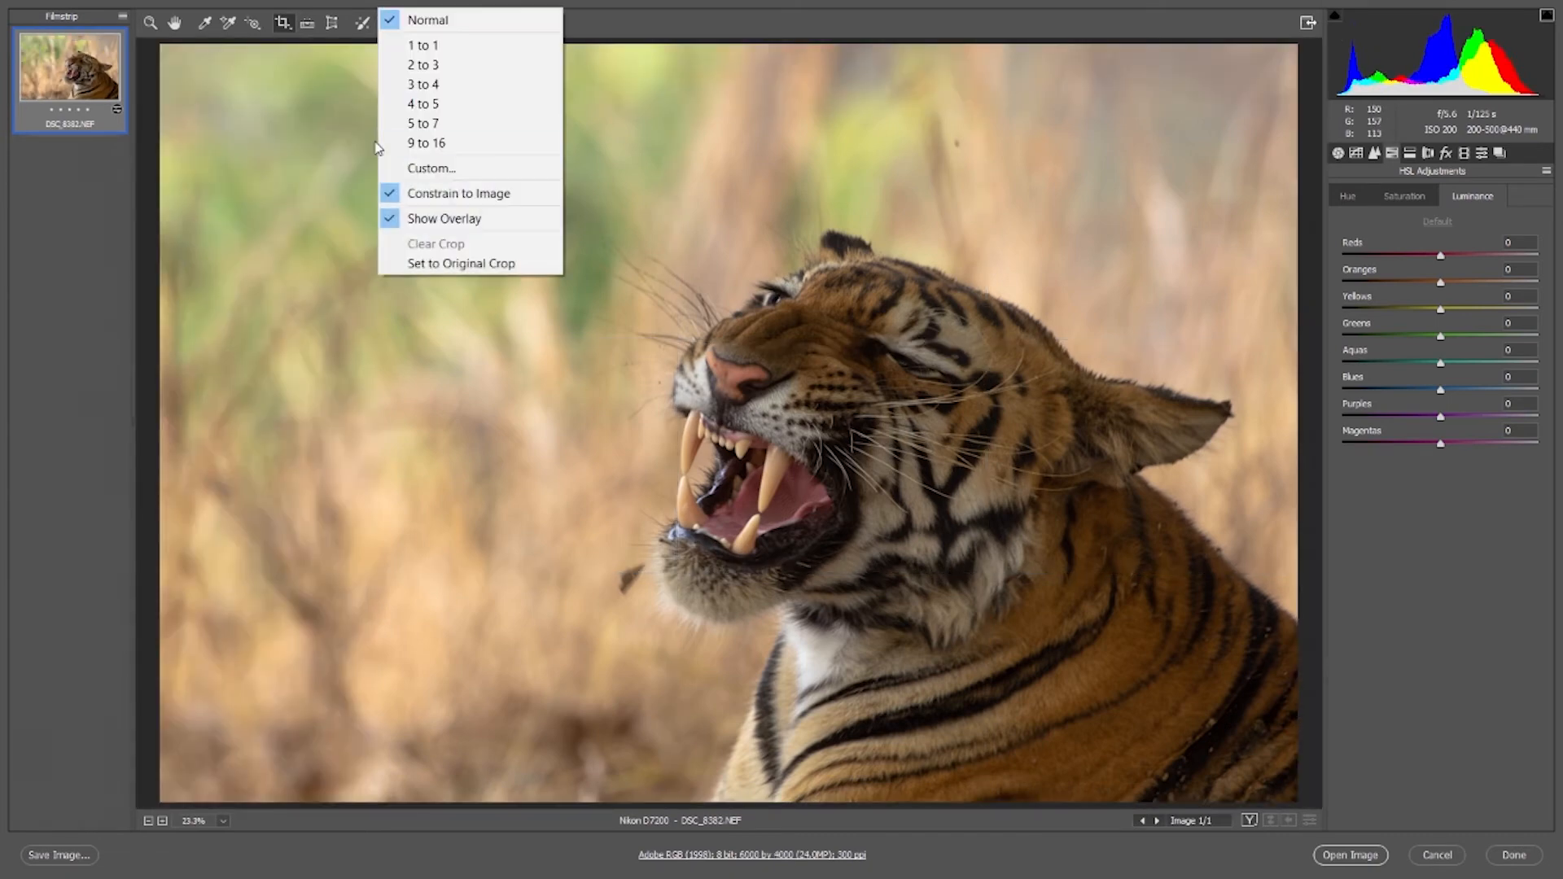
left_click(411, 145)
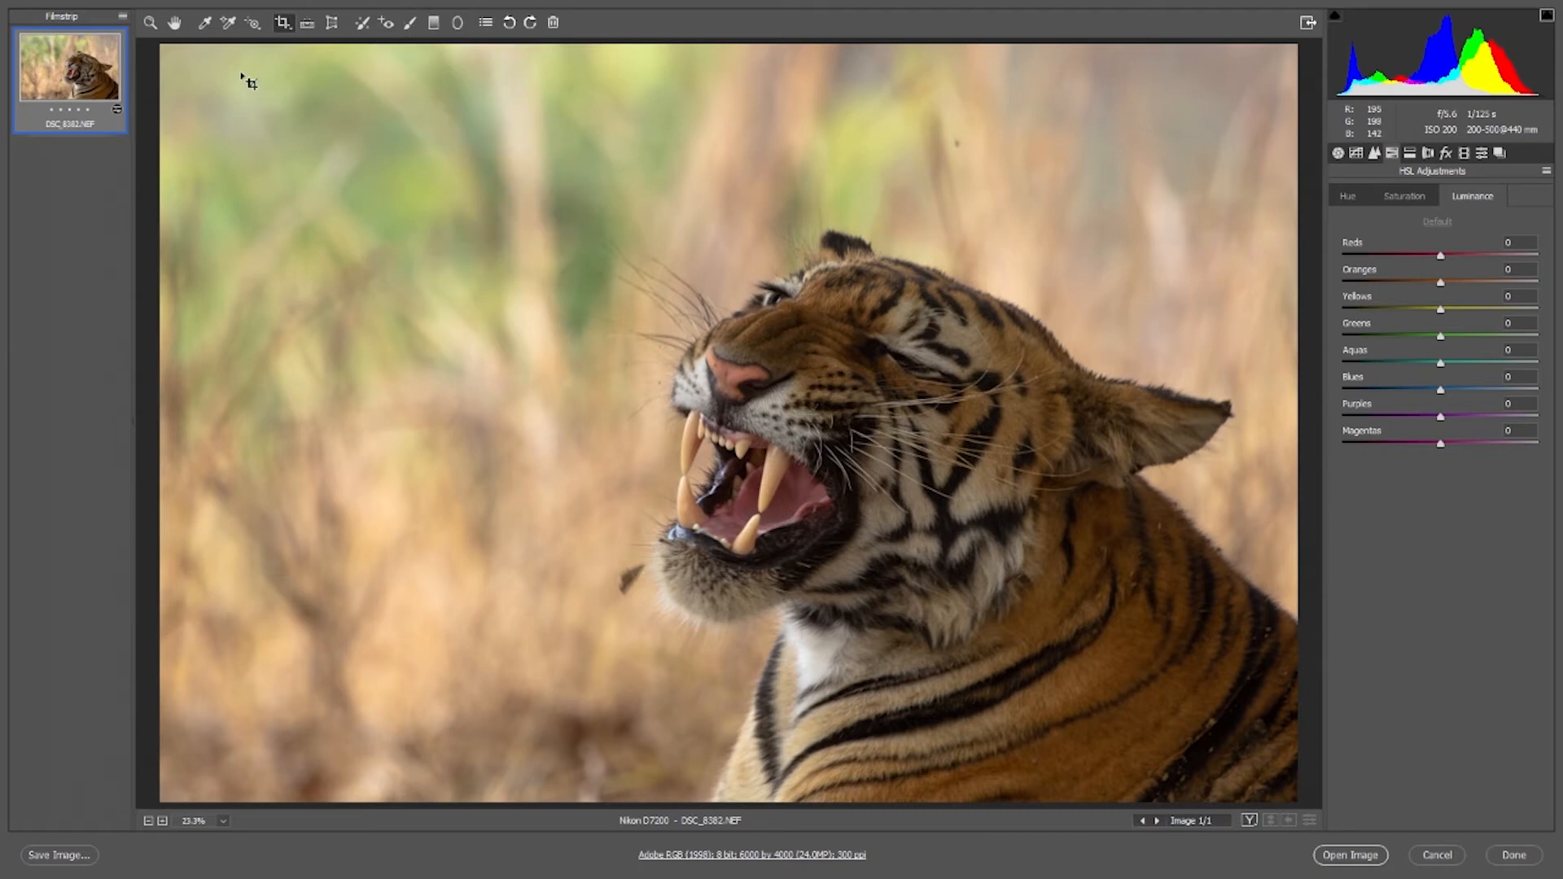
left_click_drag(240, 72, 1162, 629)
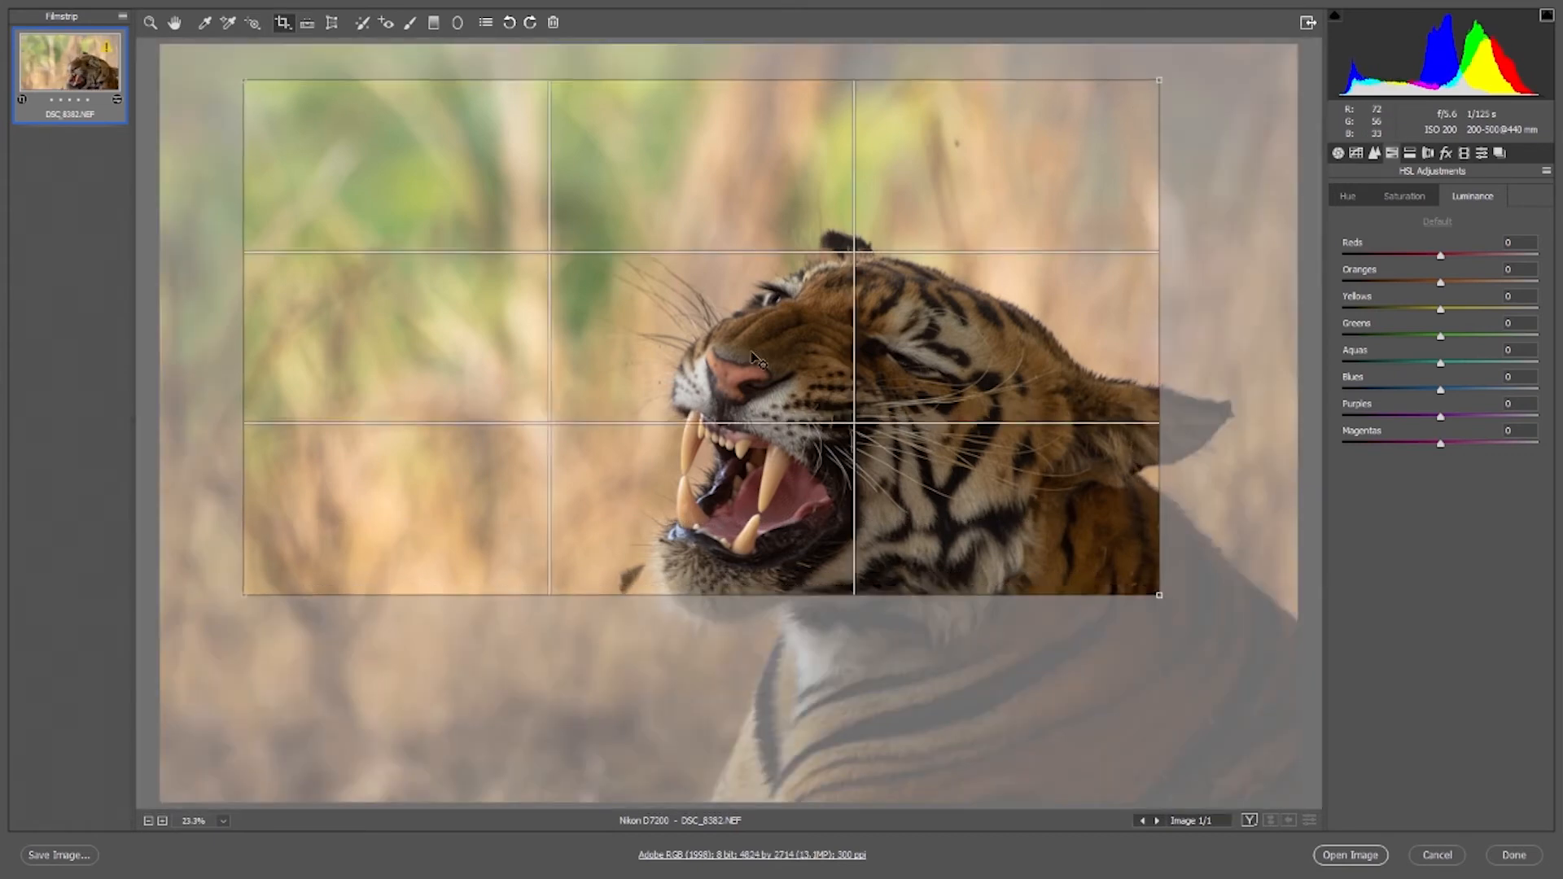
left_click_drag(752, 355, 885, 465)
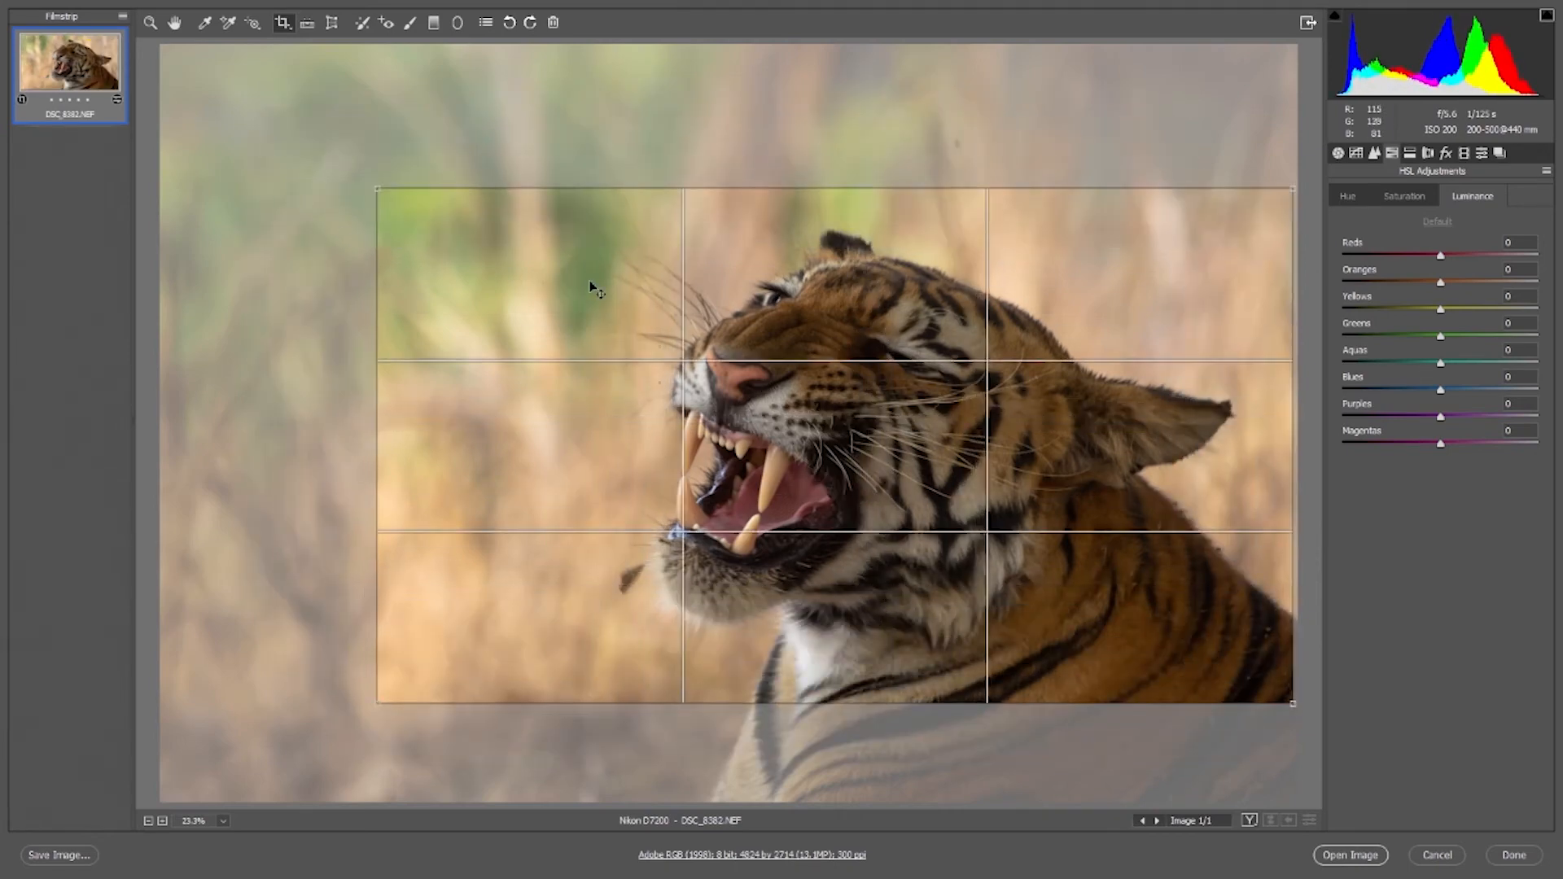
left_click_drag(375, 189, 321, 156)
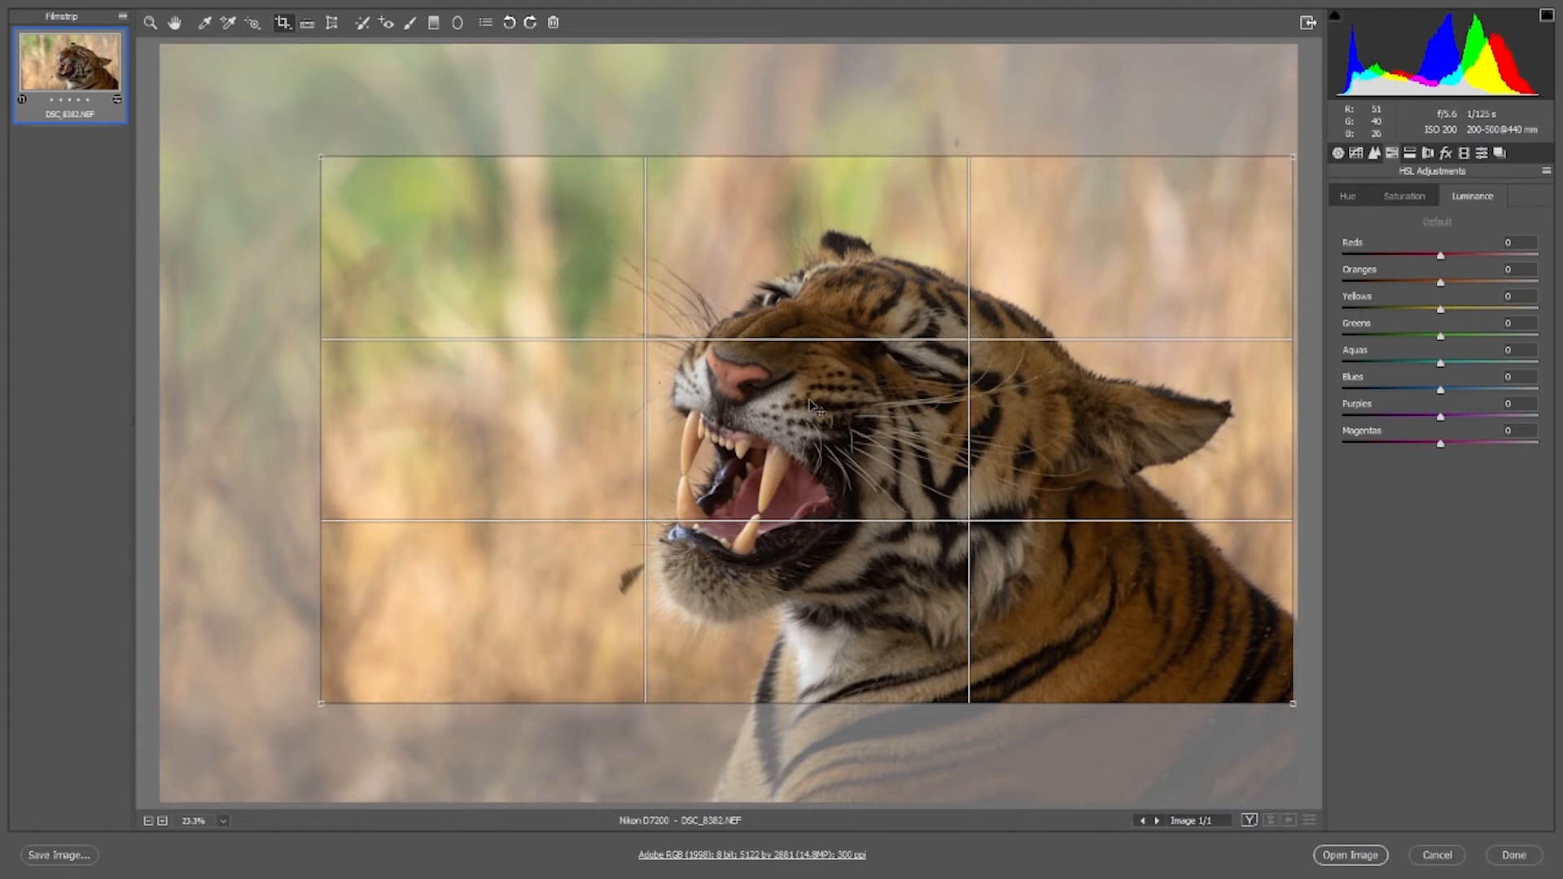
Try rotating the crop frame around the tiger and clear the crop
right_click(460, 130)
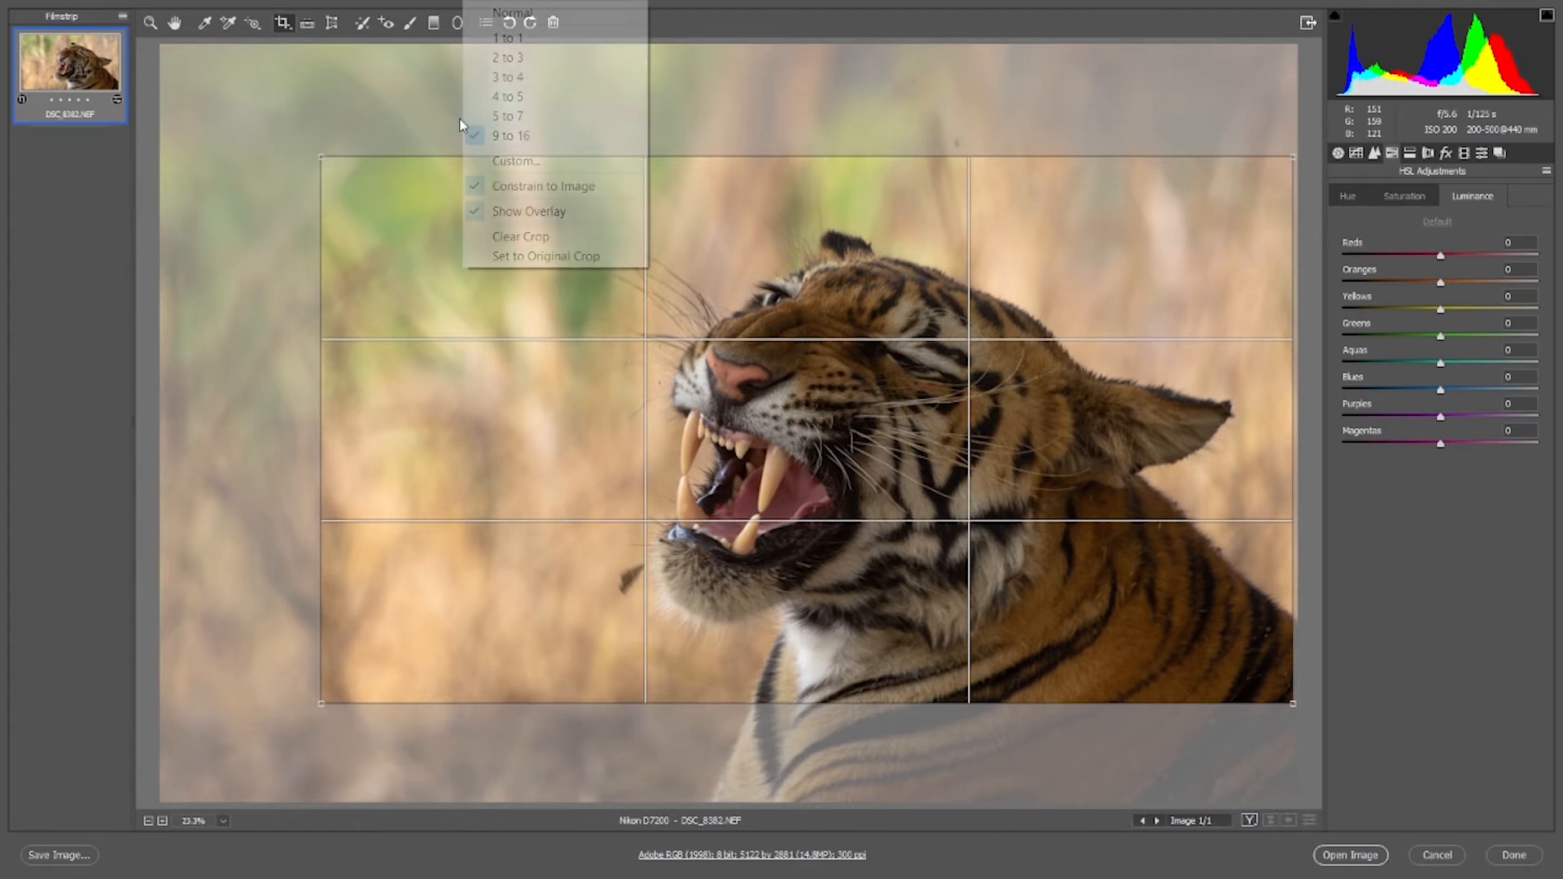
left_click(352, 135)
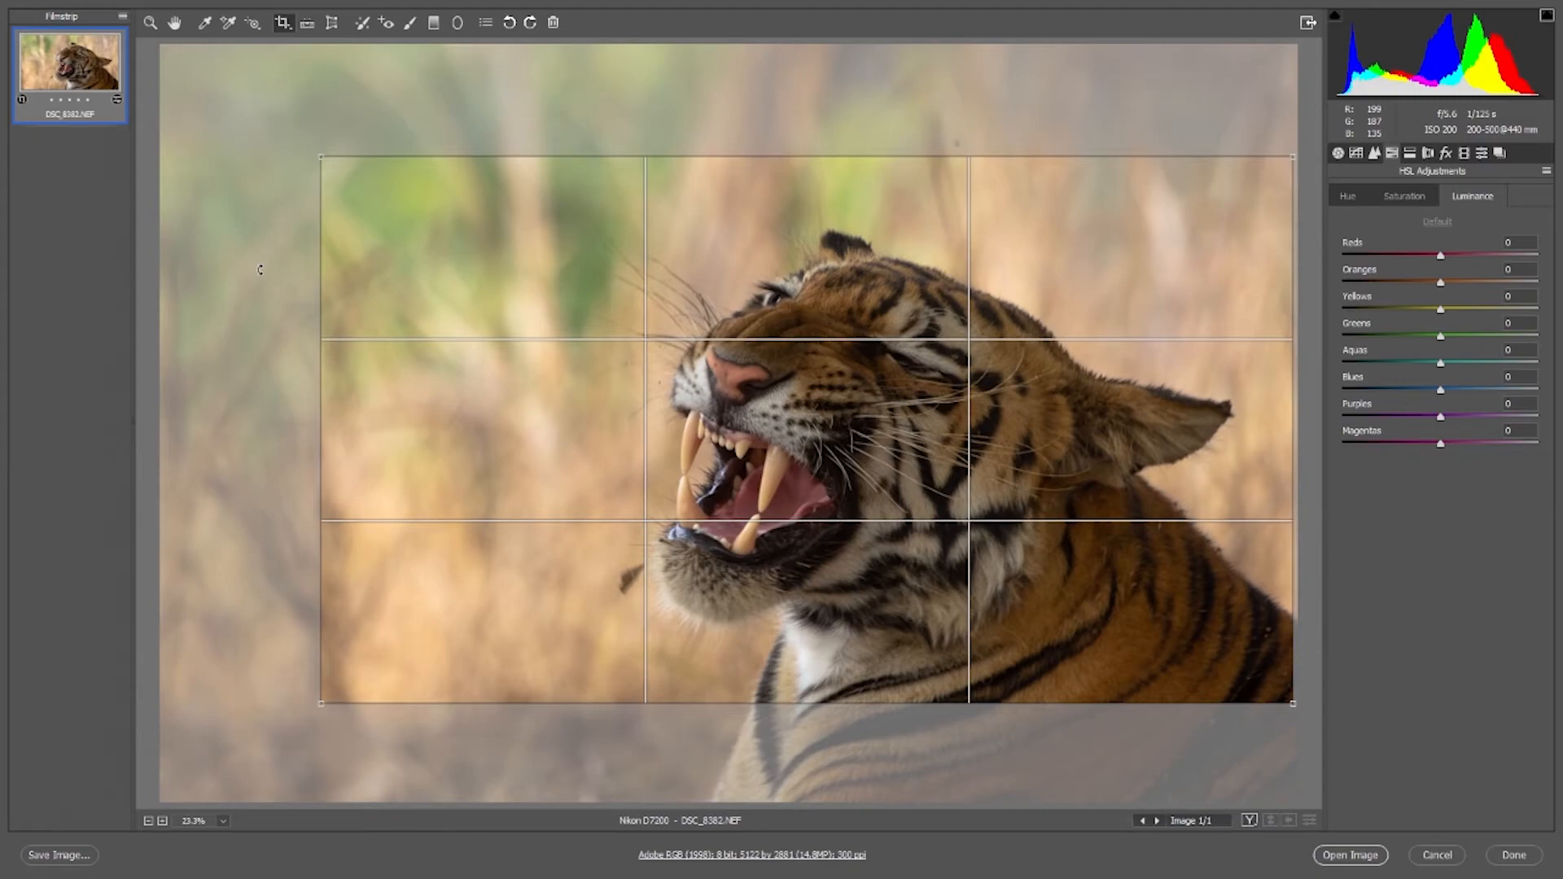
left_click_drag(260, 269, 282, 319)
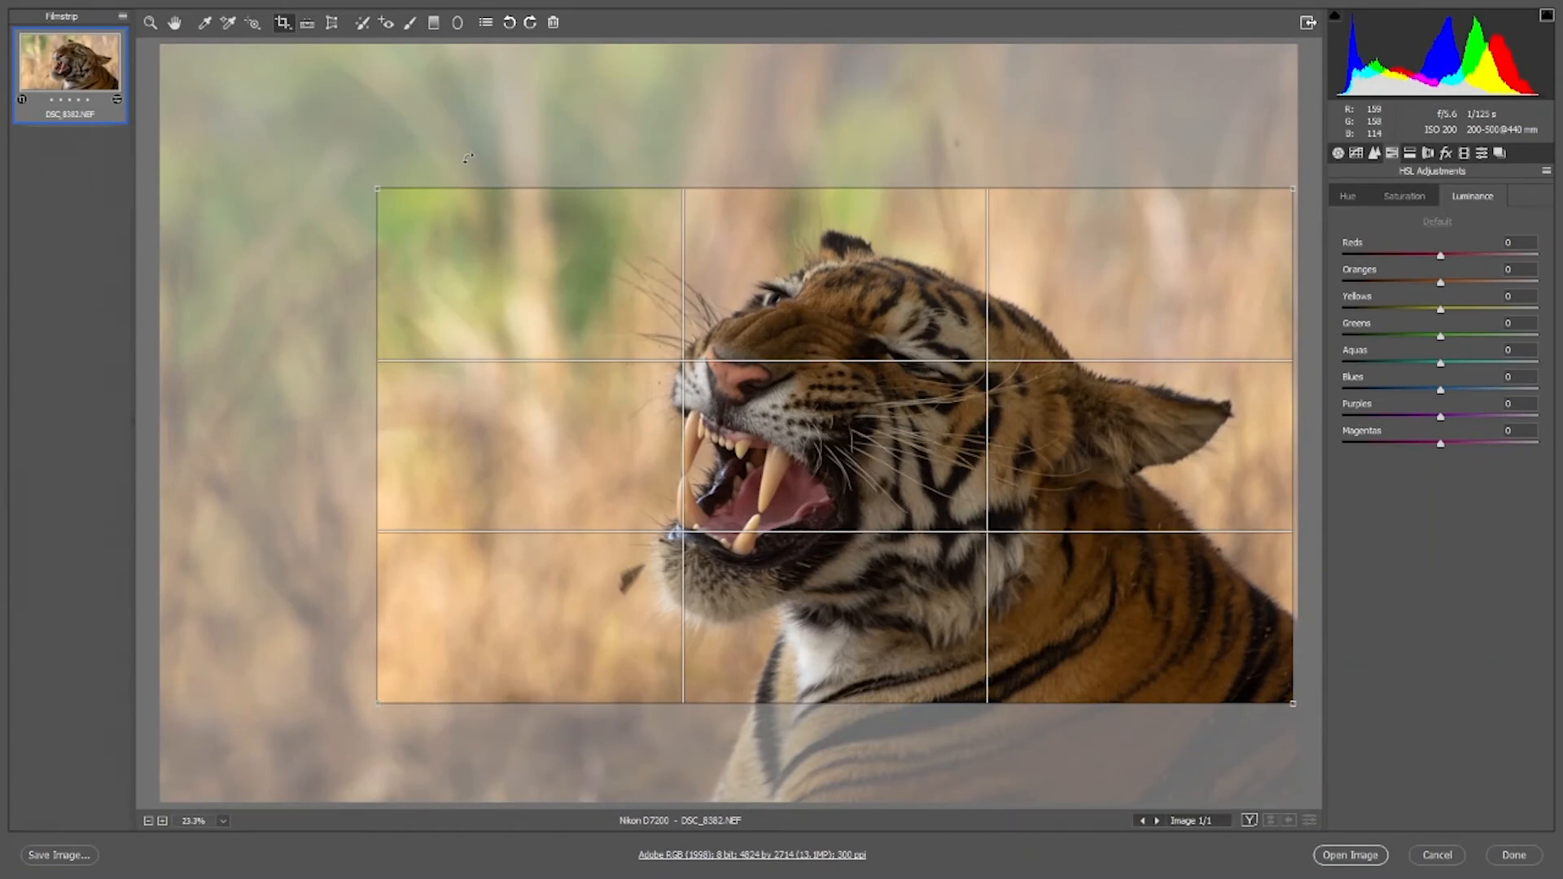
right_click(406, 85)
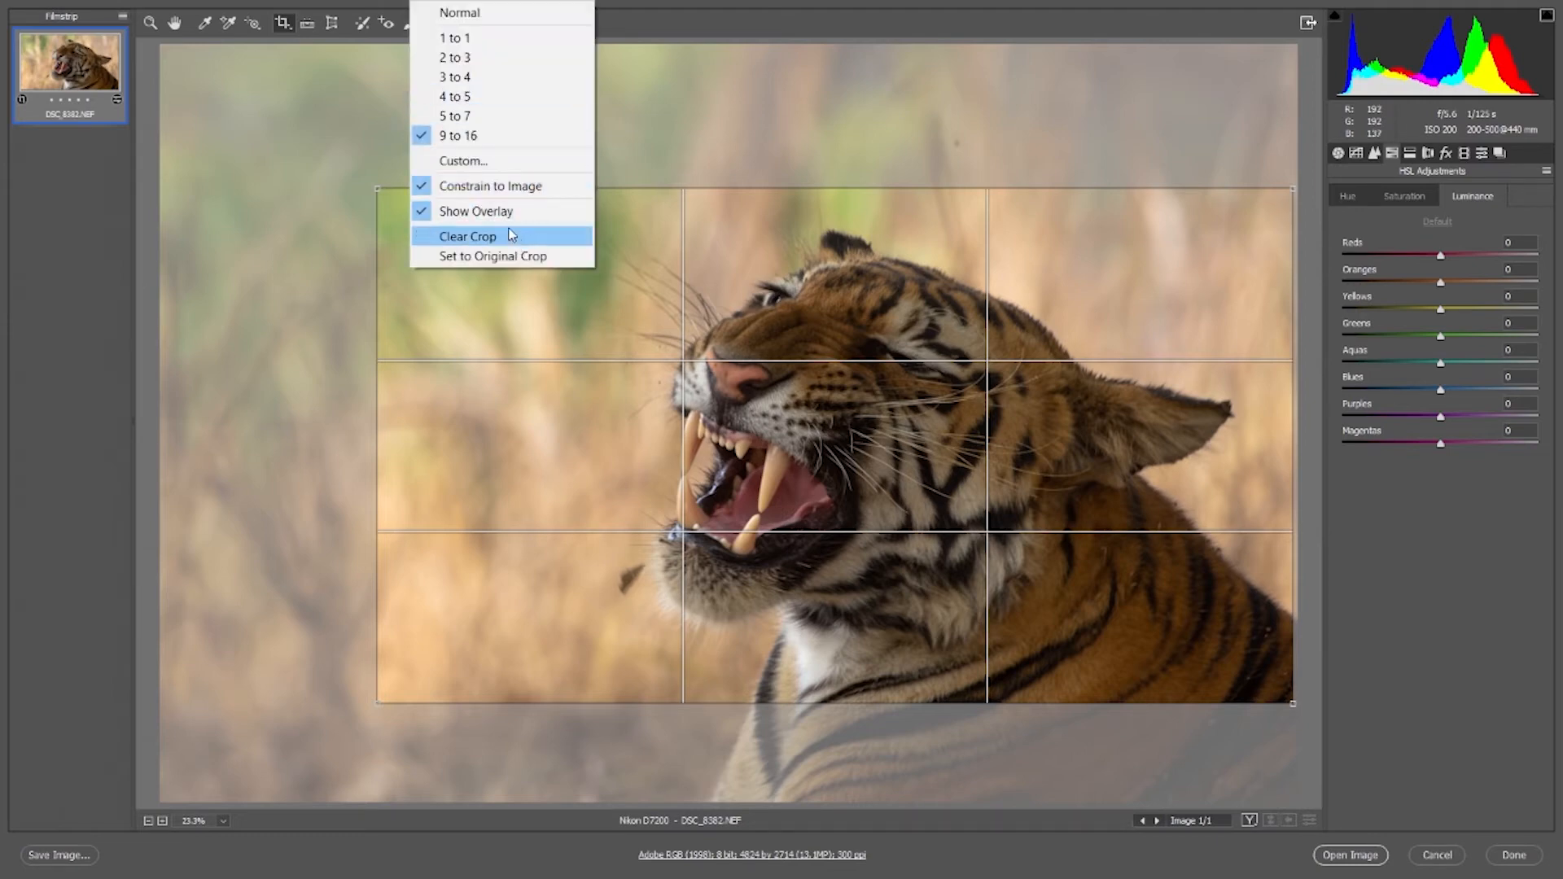
left_click(481, 237)
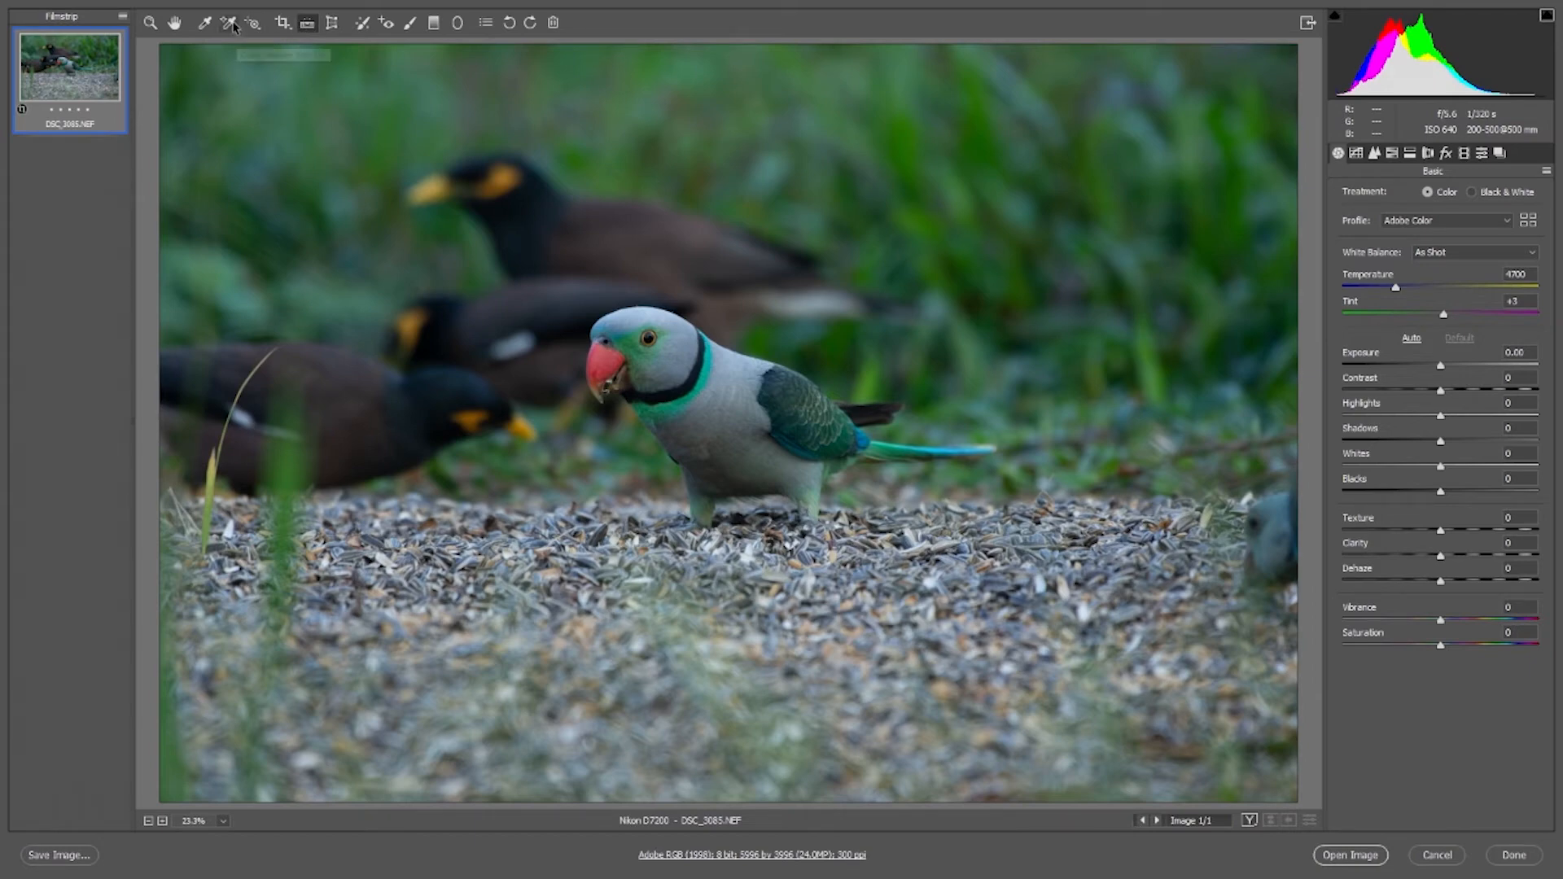
Straighten the parakeet photo with the Straighten tool along a slightly sloping line where the seeds meet the grass
left_click(307, 24)
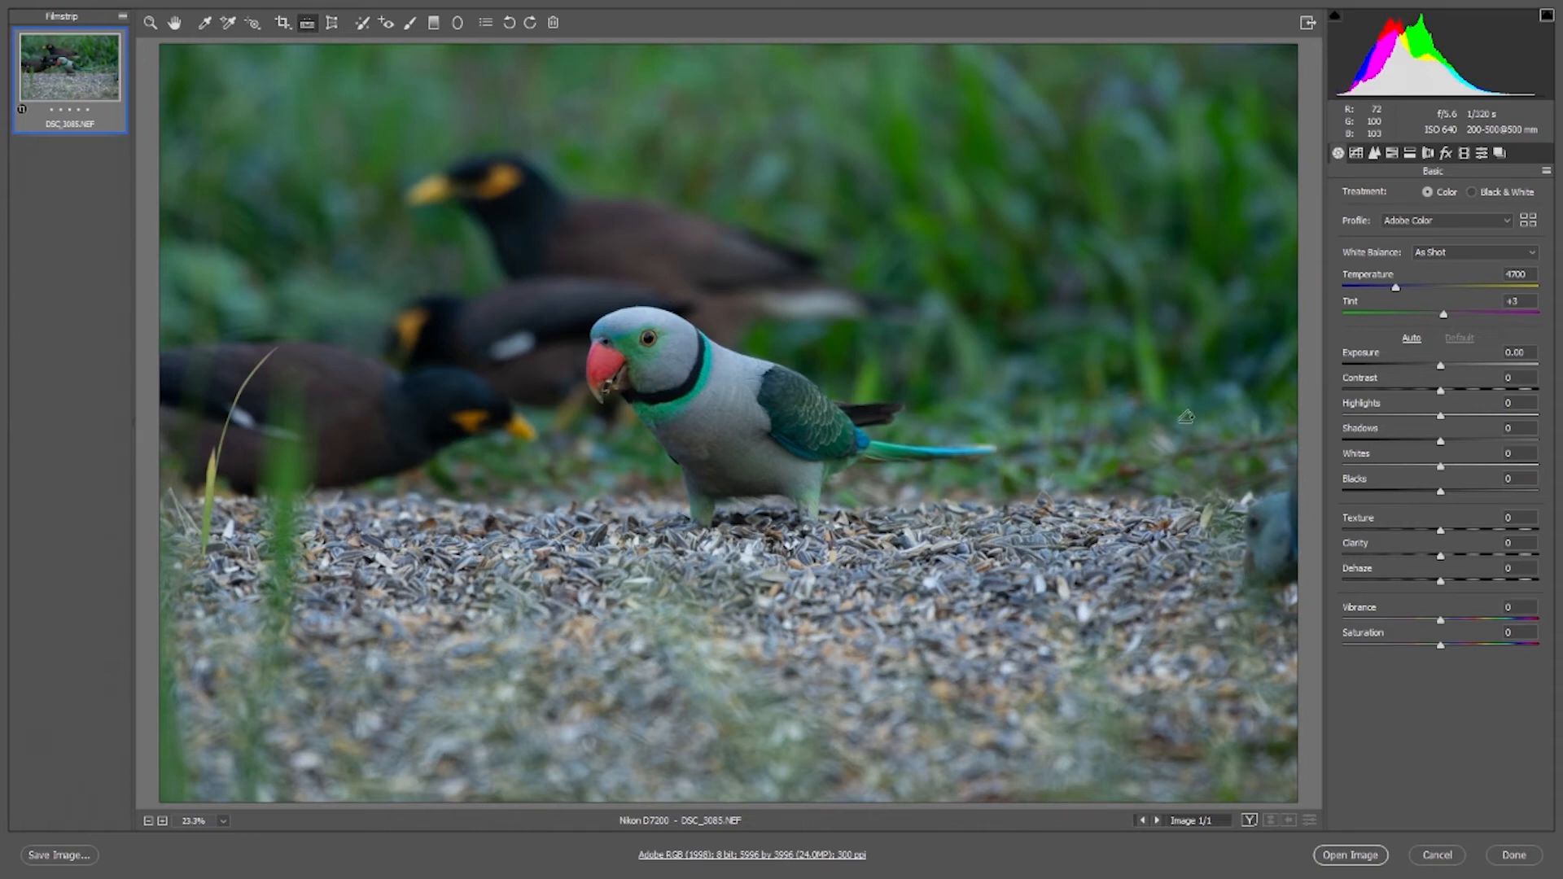
left_click(316, 28)
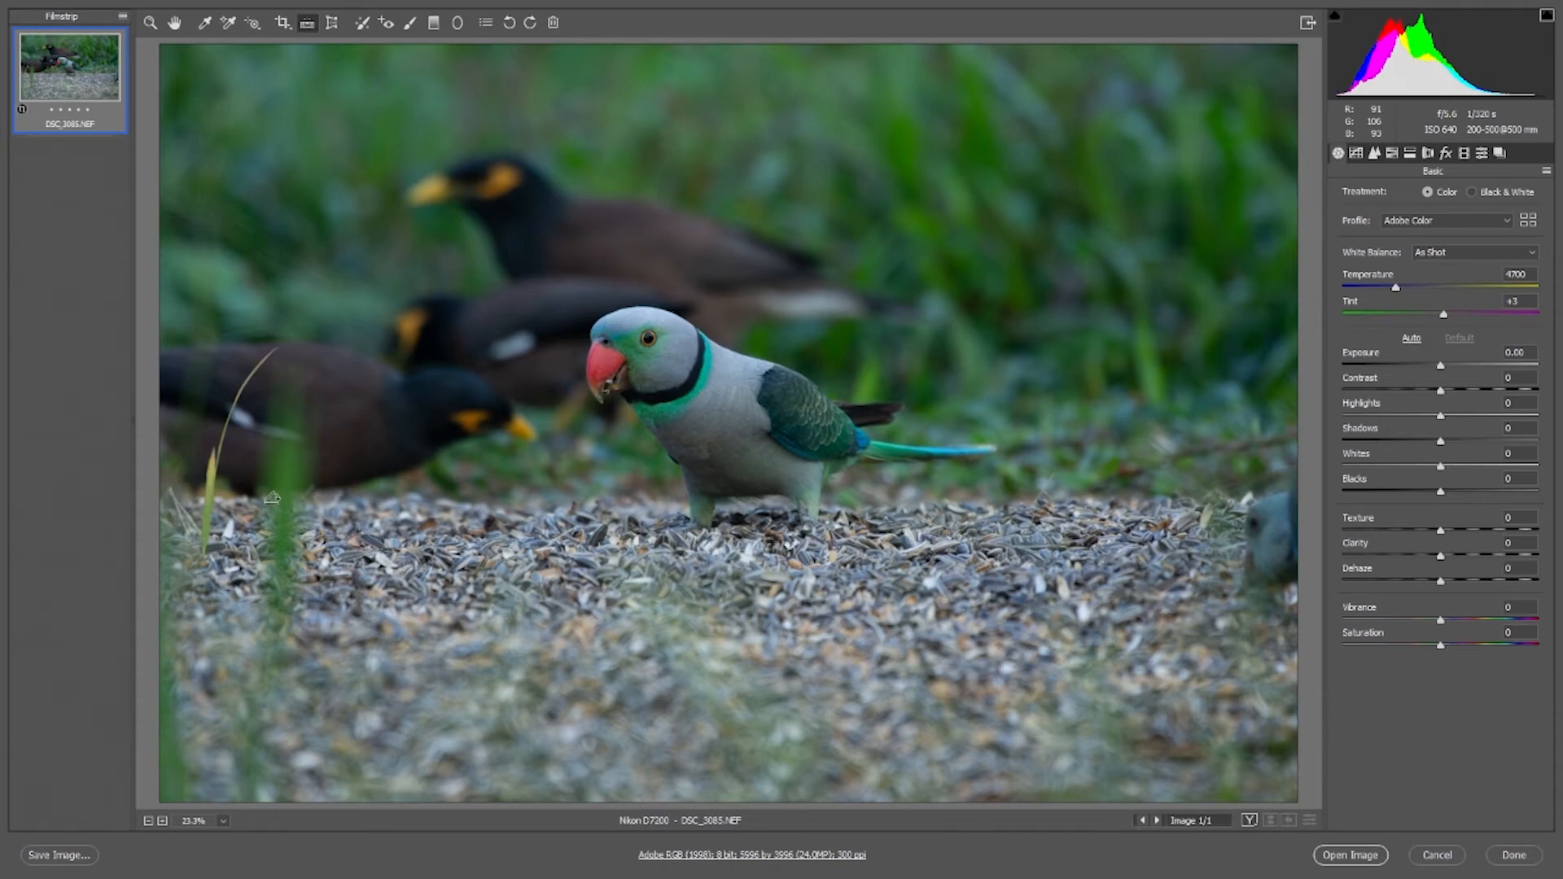
left_click_drag(262, 496, 688, 521)
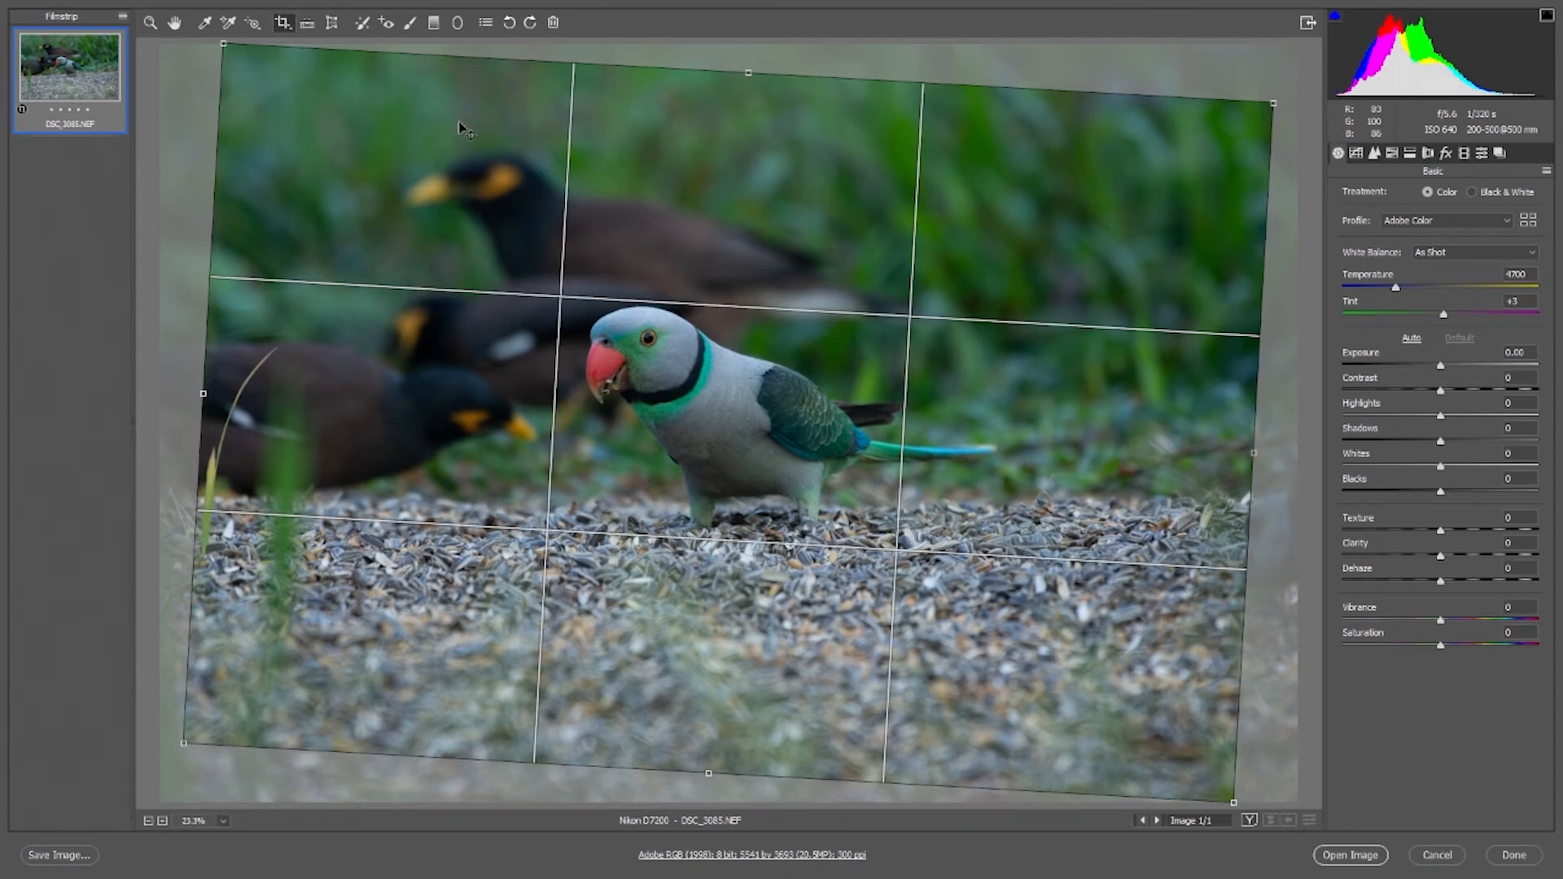
Draw a horizontal Transform guide along the seed edge and a vertical guide from the rear bird's head down to it
left_click(332, 23)
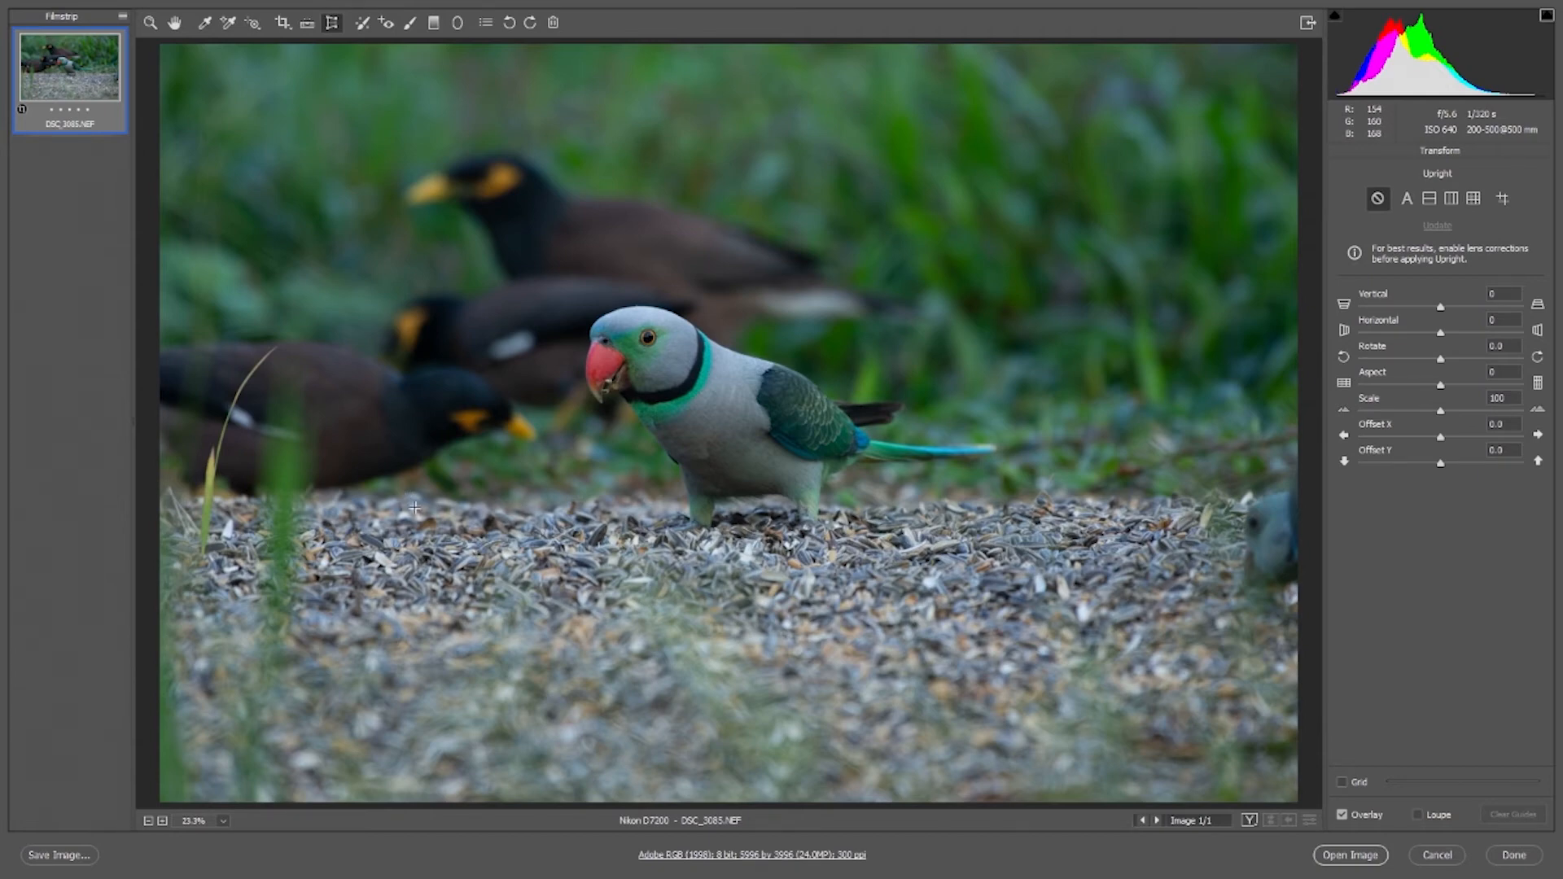
mouse_move(428, 501)
left_mouse_down()
mouse_move(1001, 501)
mouse_move(973, 502)
left_mouse_up()
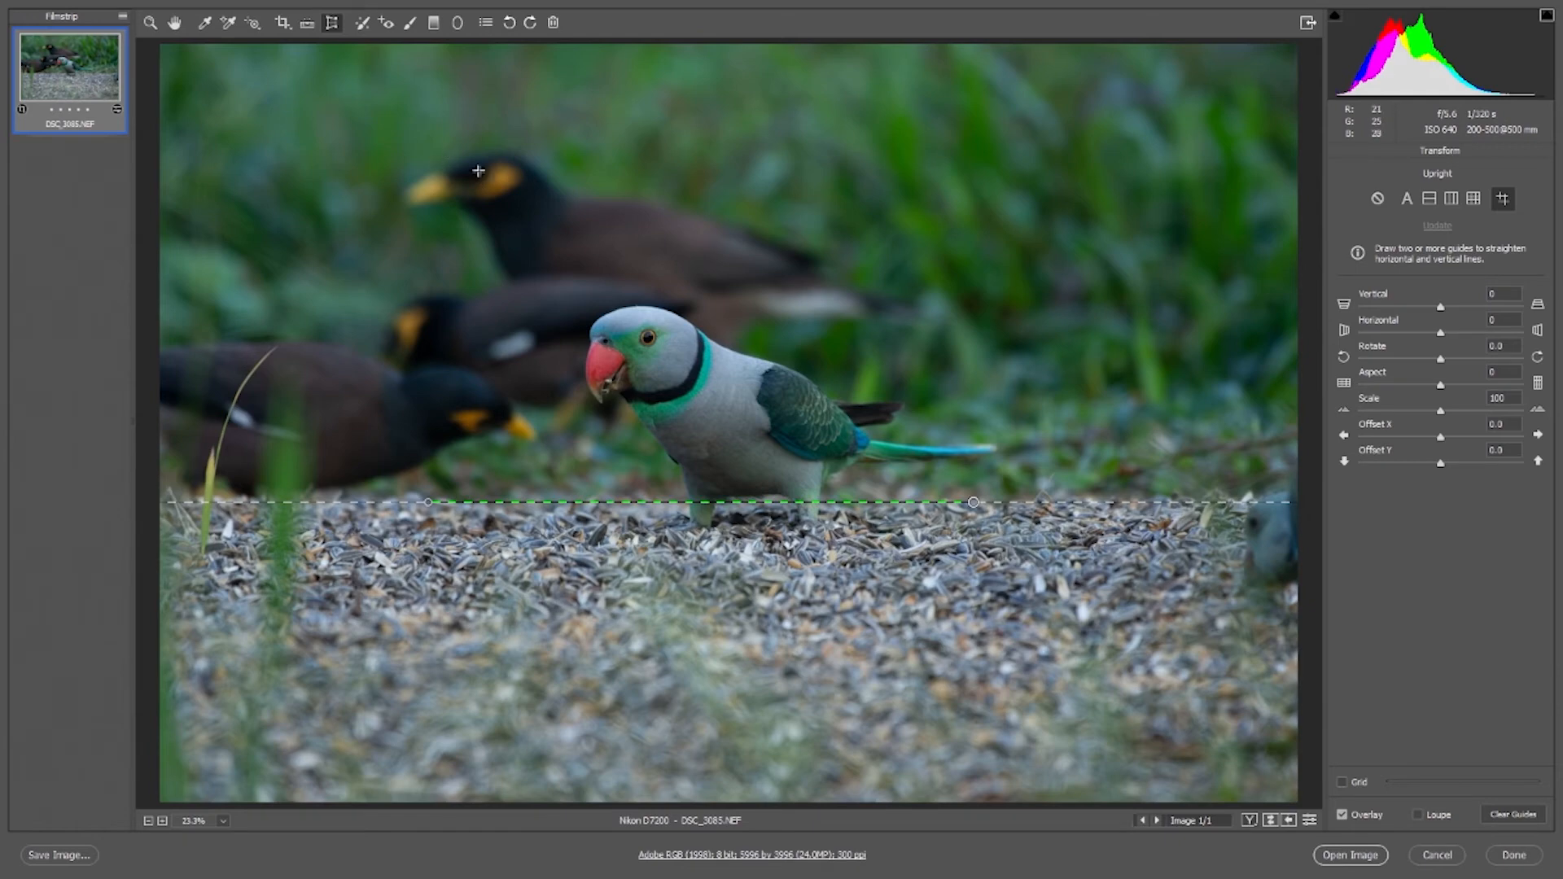
left_click_drag(478, 171, 482, 502)
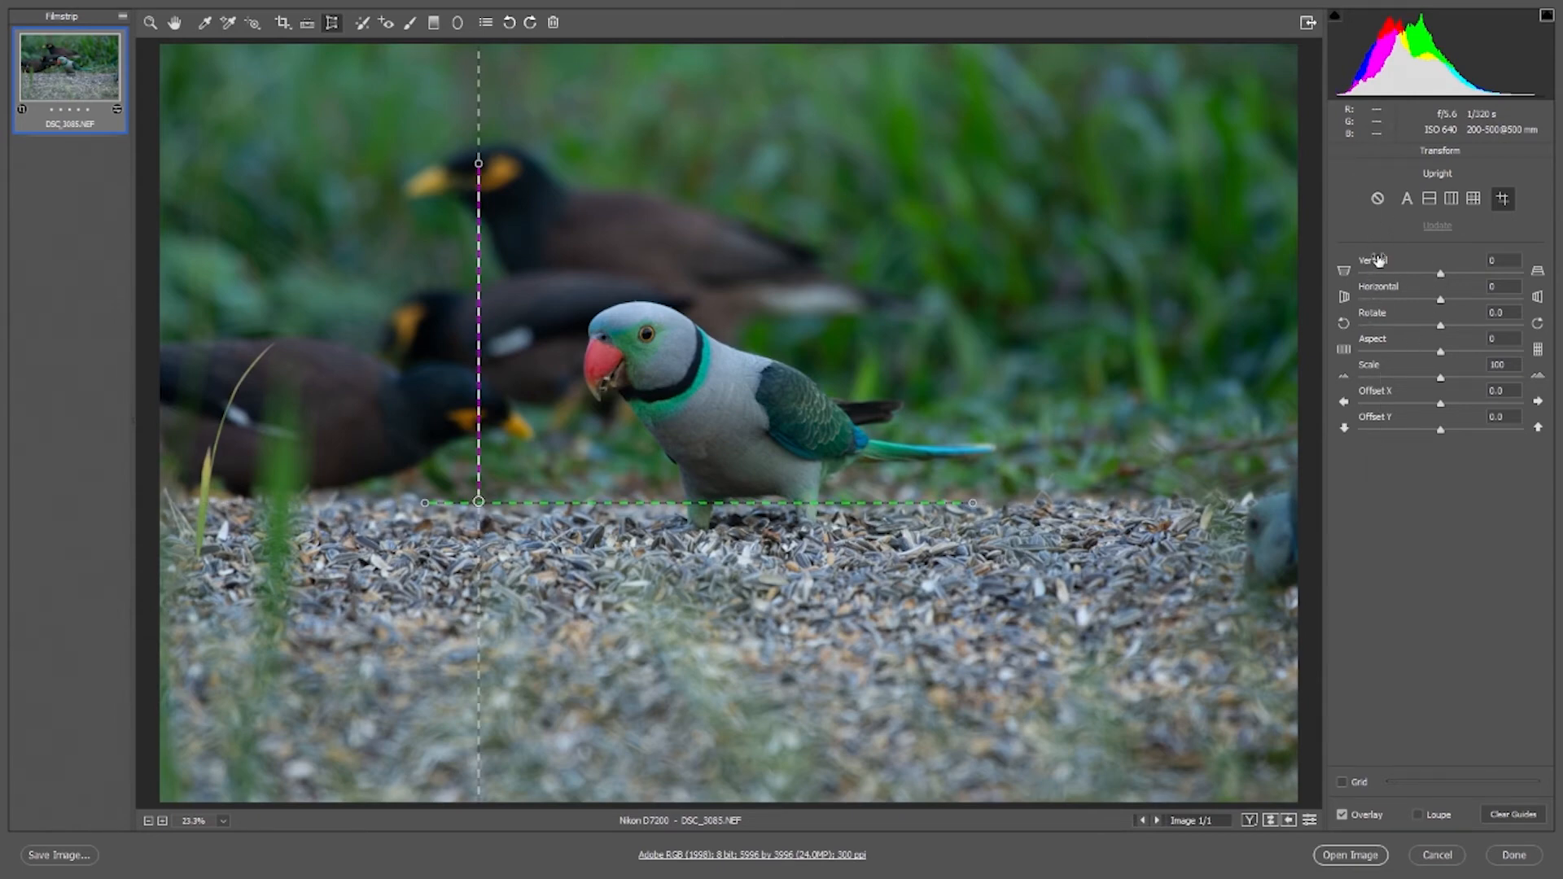
Set the manual transforms to Vertical -19, Horizontal +29, Rotate -1.2, Aspect +3, Scale 68 and Offset X 1.5
left_click(1437, 274)
left_click_drag(1437, 274, 1424, 275)
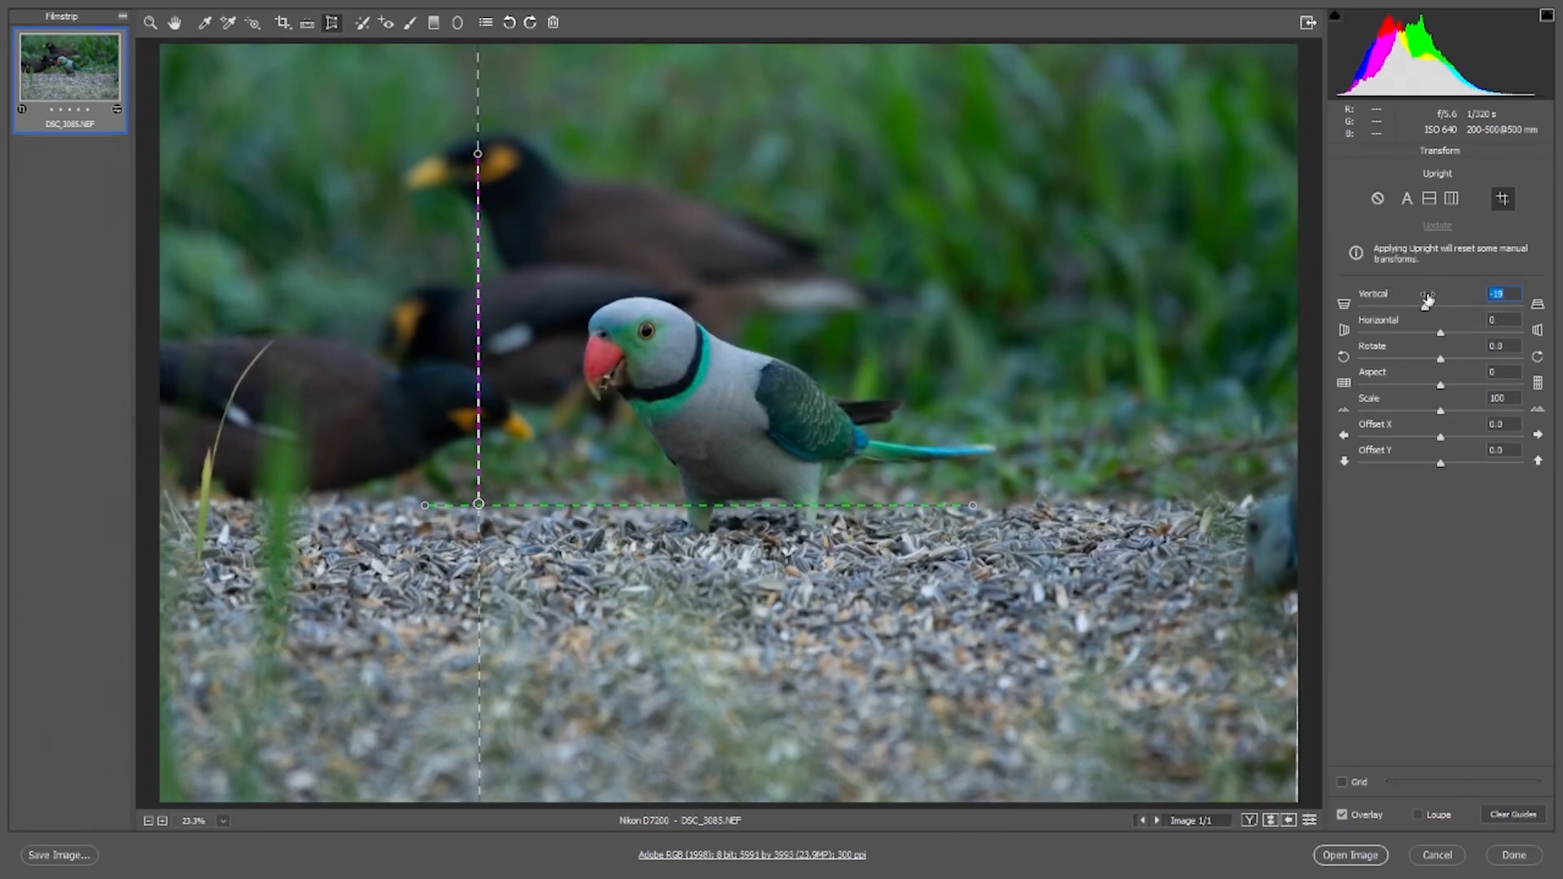
left_click_drag(1438, 332, 1427, 410)
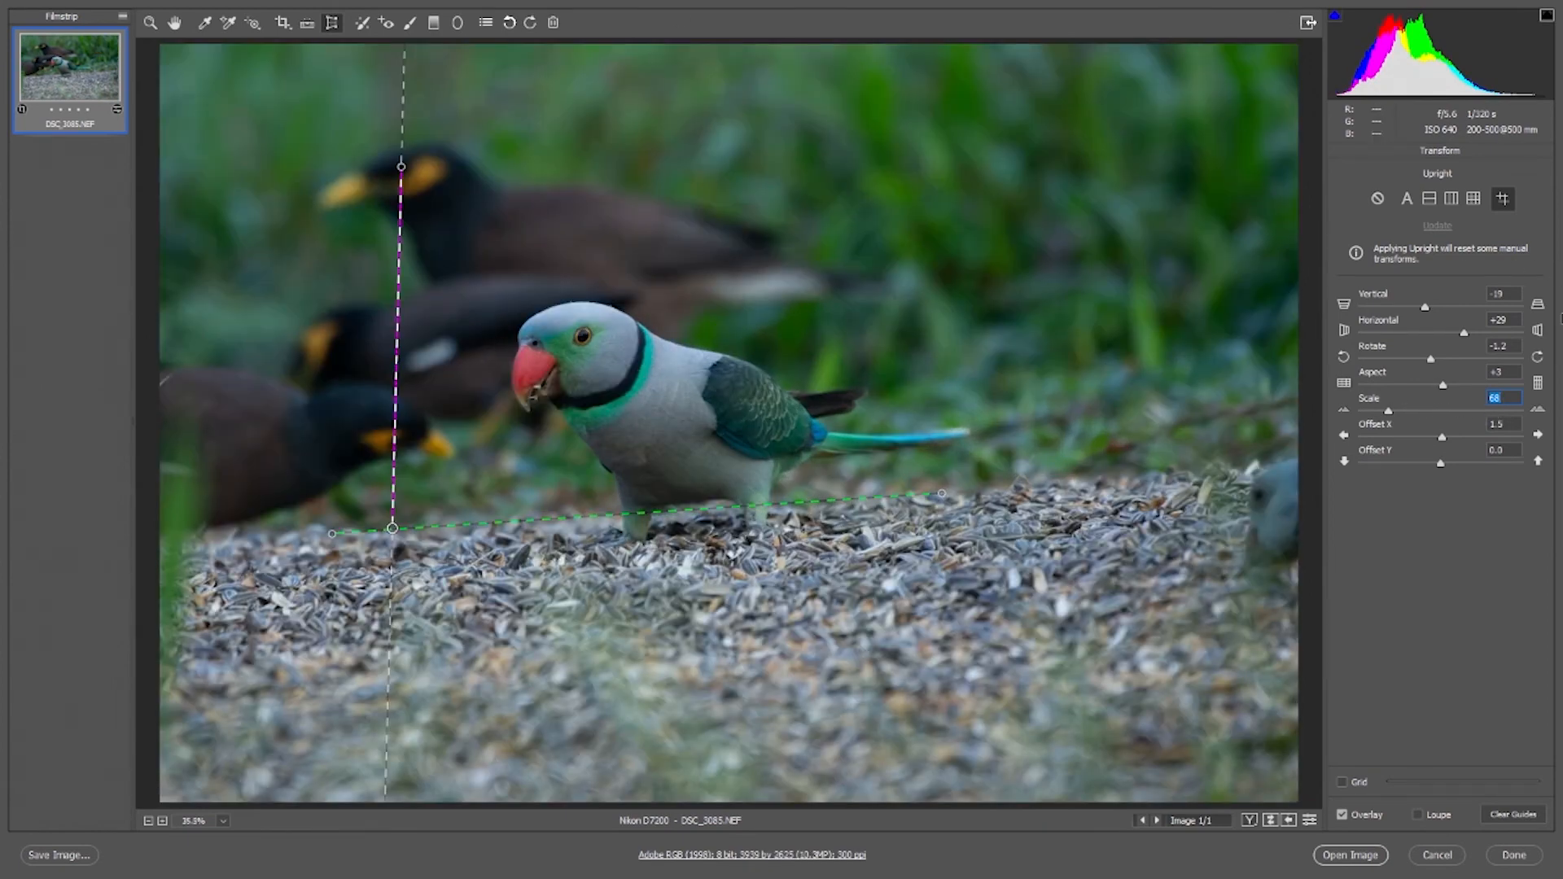
Return Scale to 100 and reset the Aspect, Rotate, Horizontal and Vertical transforms to their defaults
left_click_drag(1388, 411, 1440, 409)
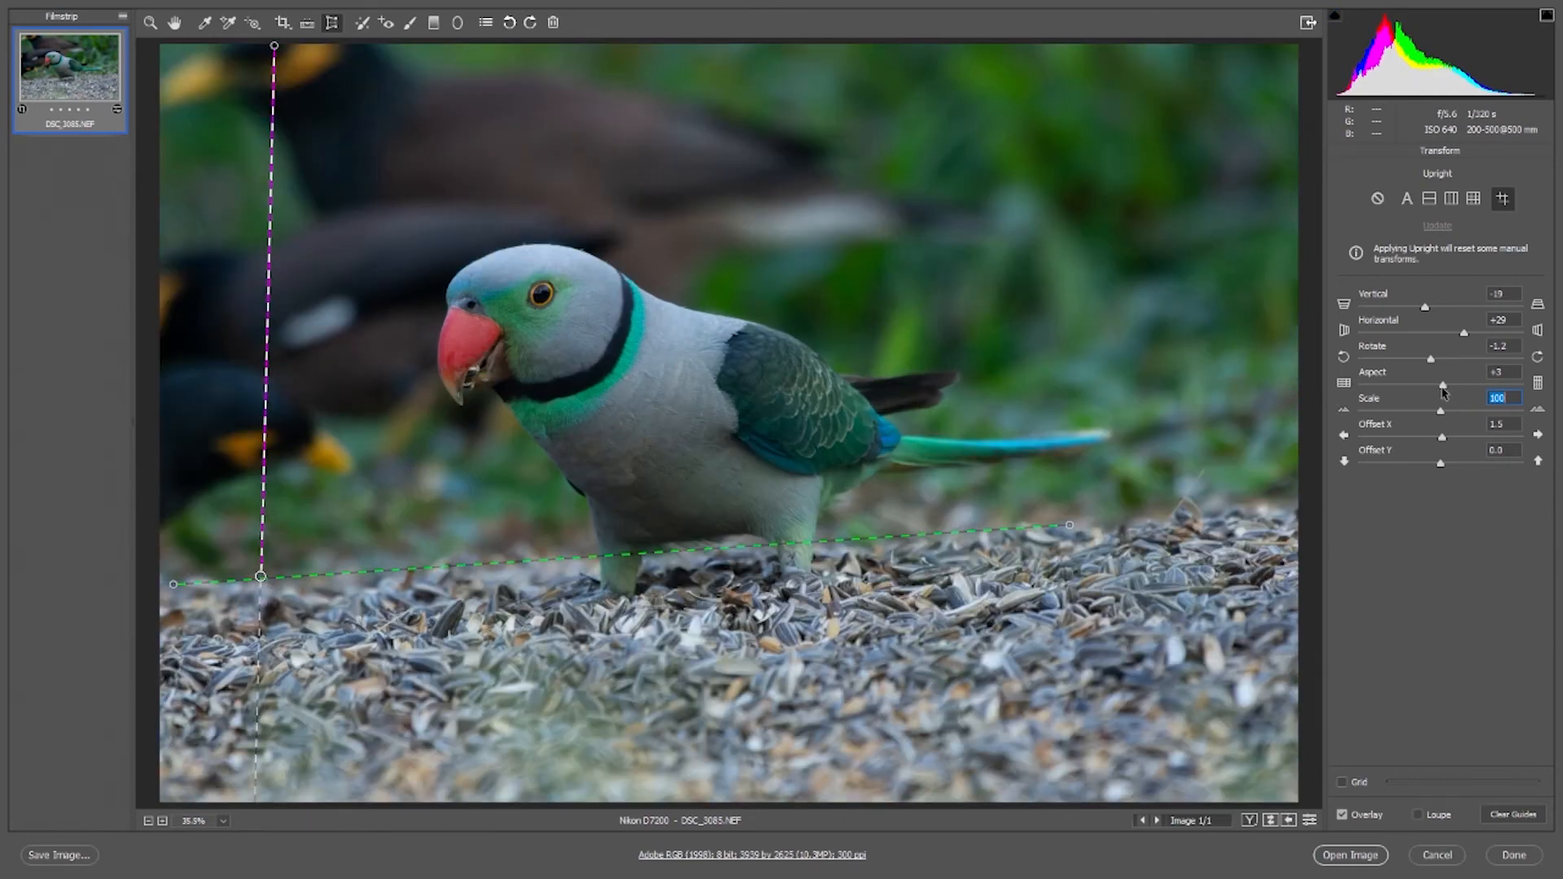
double_click(1443, 385)
double_click(1430, 358)
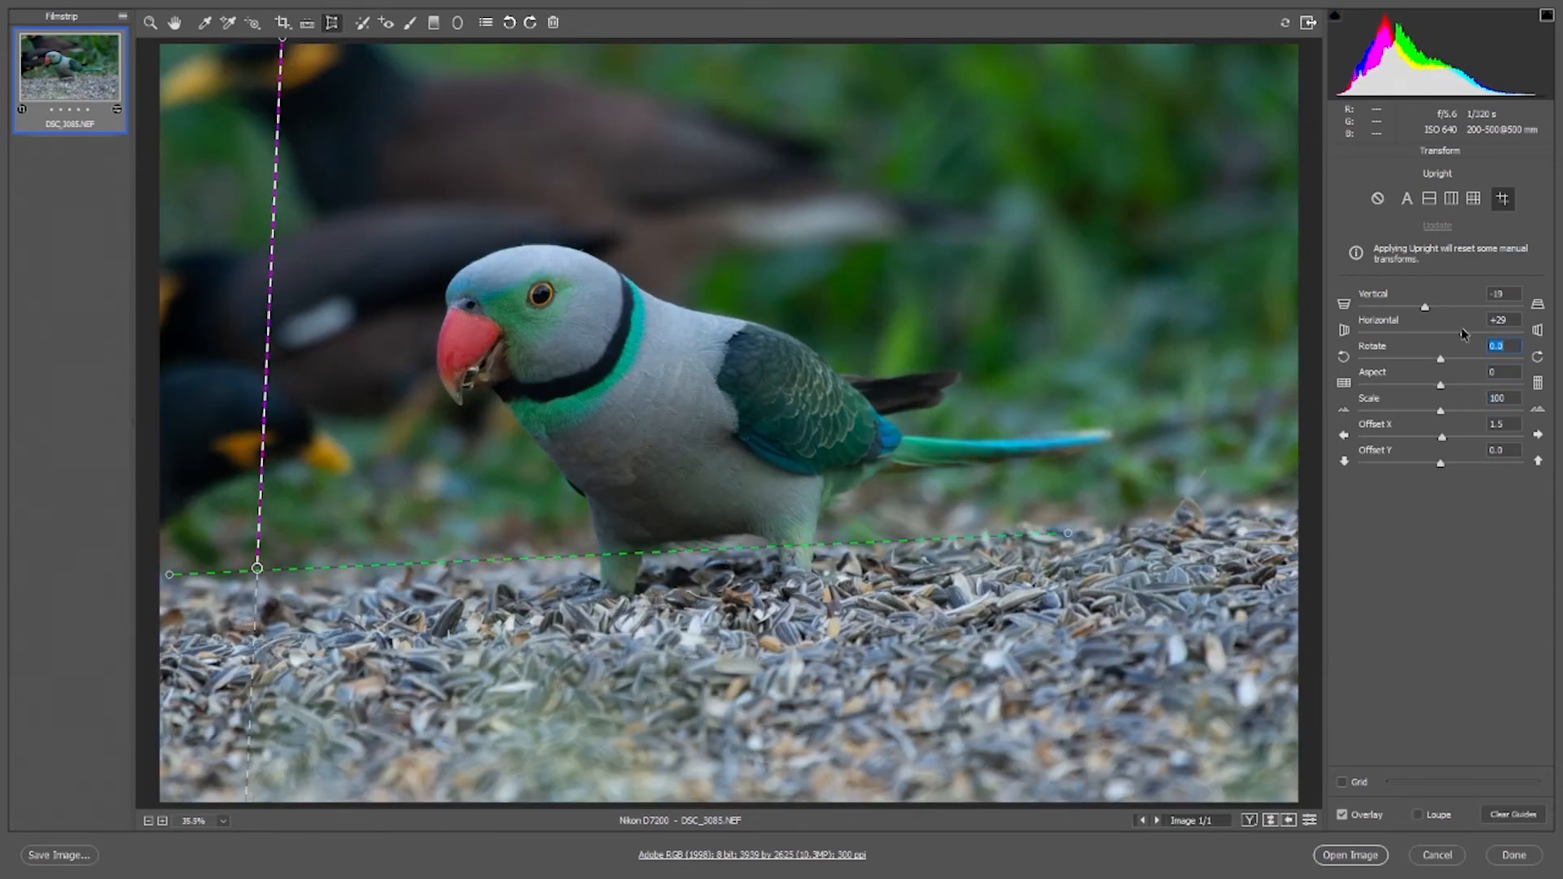
left_click(1462, 334)
double_click(1463, 334)
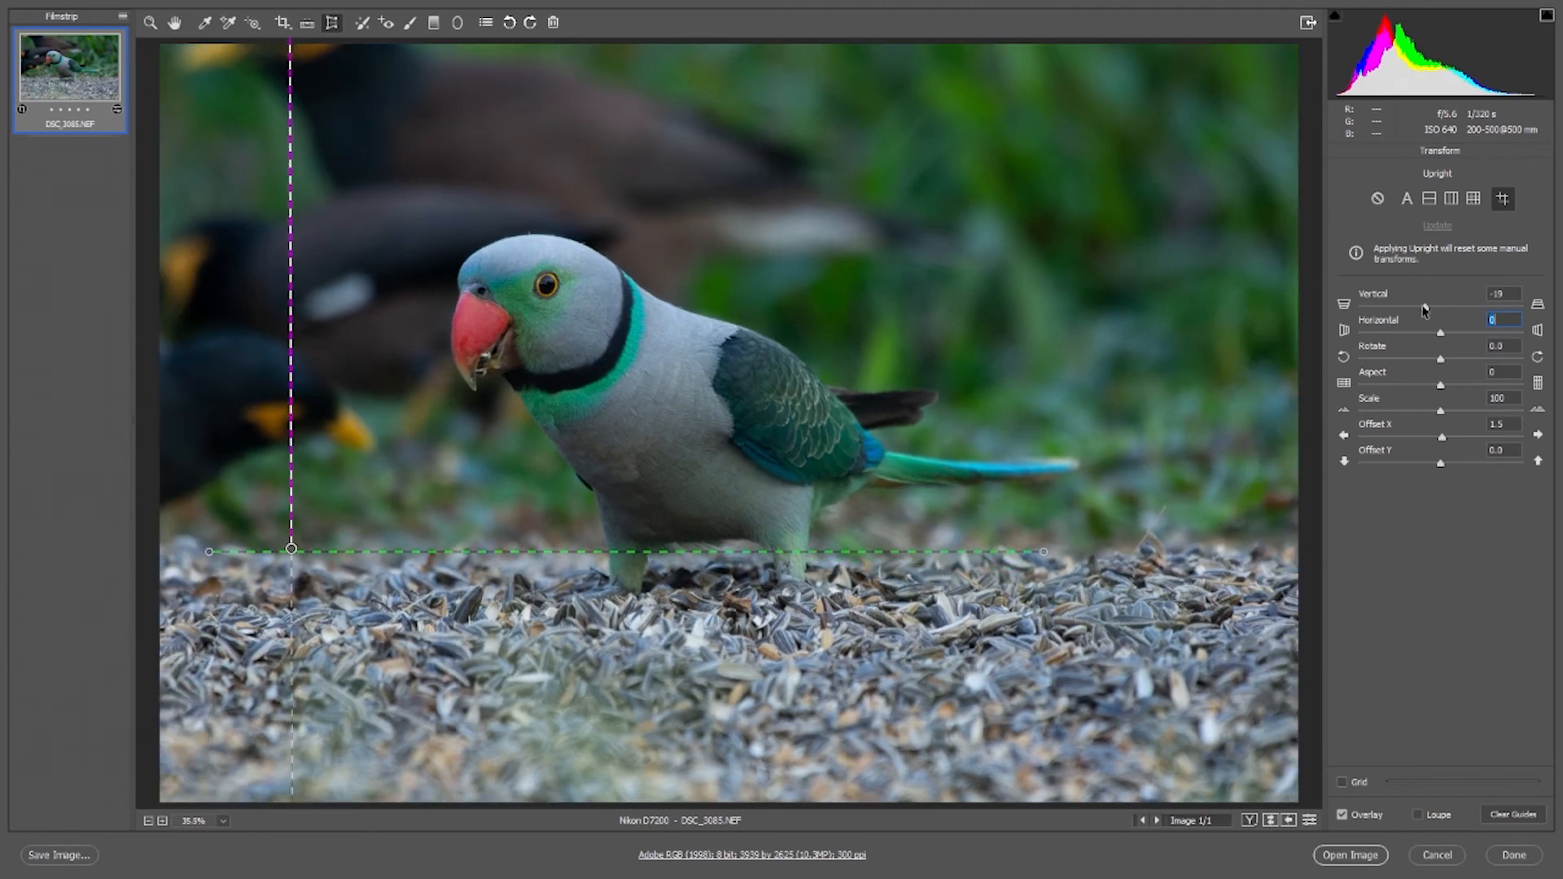
double_click(1424, 307)
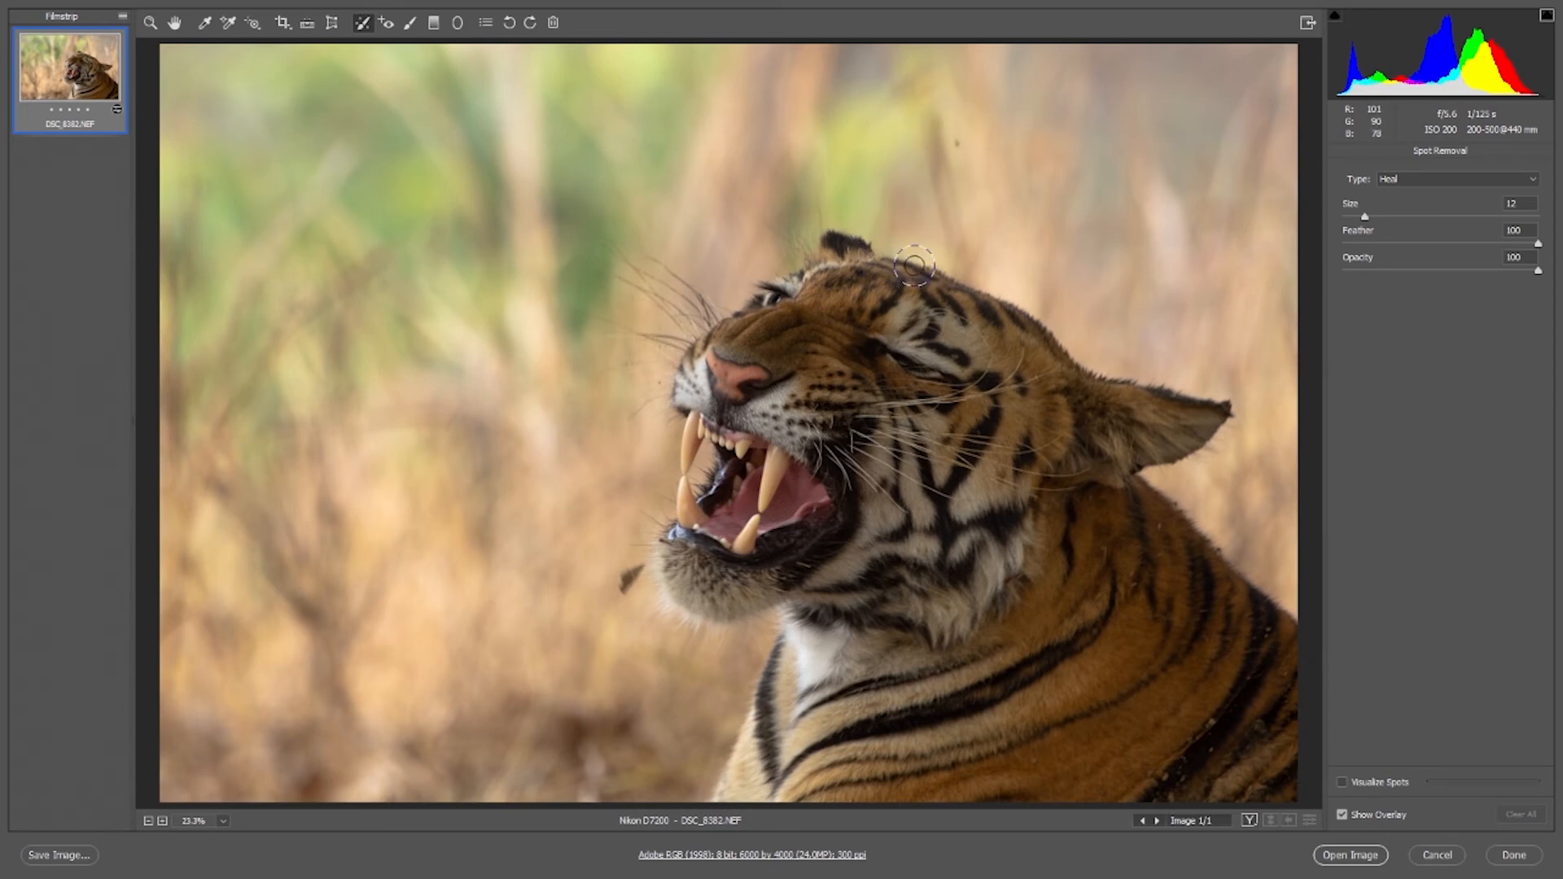
Heal the small dark spot in the blurred background above the tiger's head with Spot Removal at size 12
left_click(151, 22)
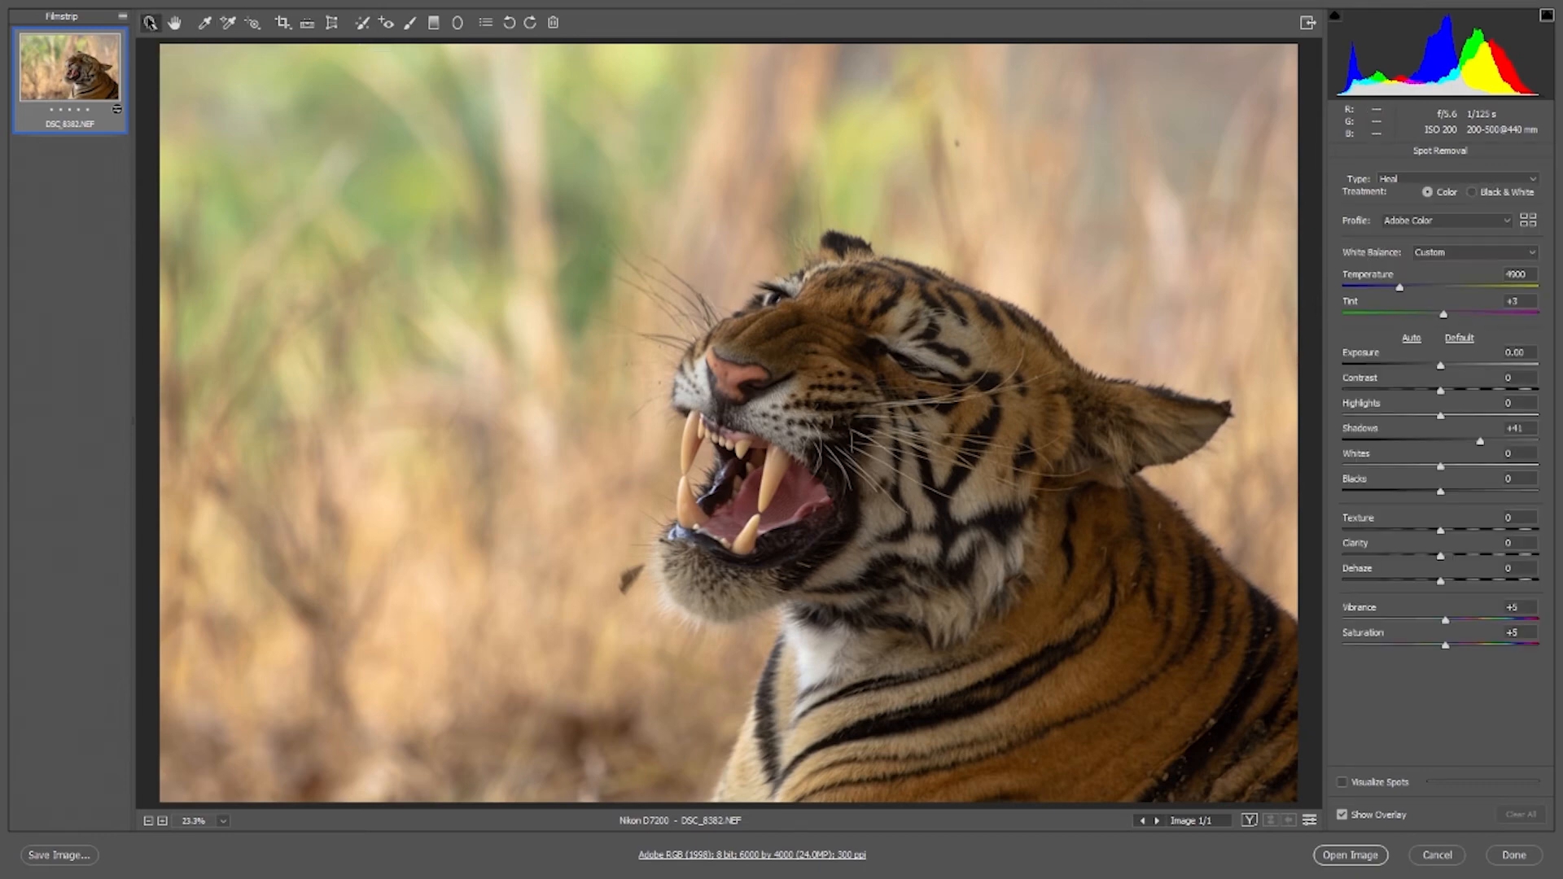
left_click(965, 155)
left_click(895, 174)
left_click(838, 188)
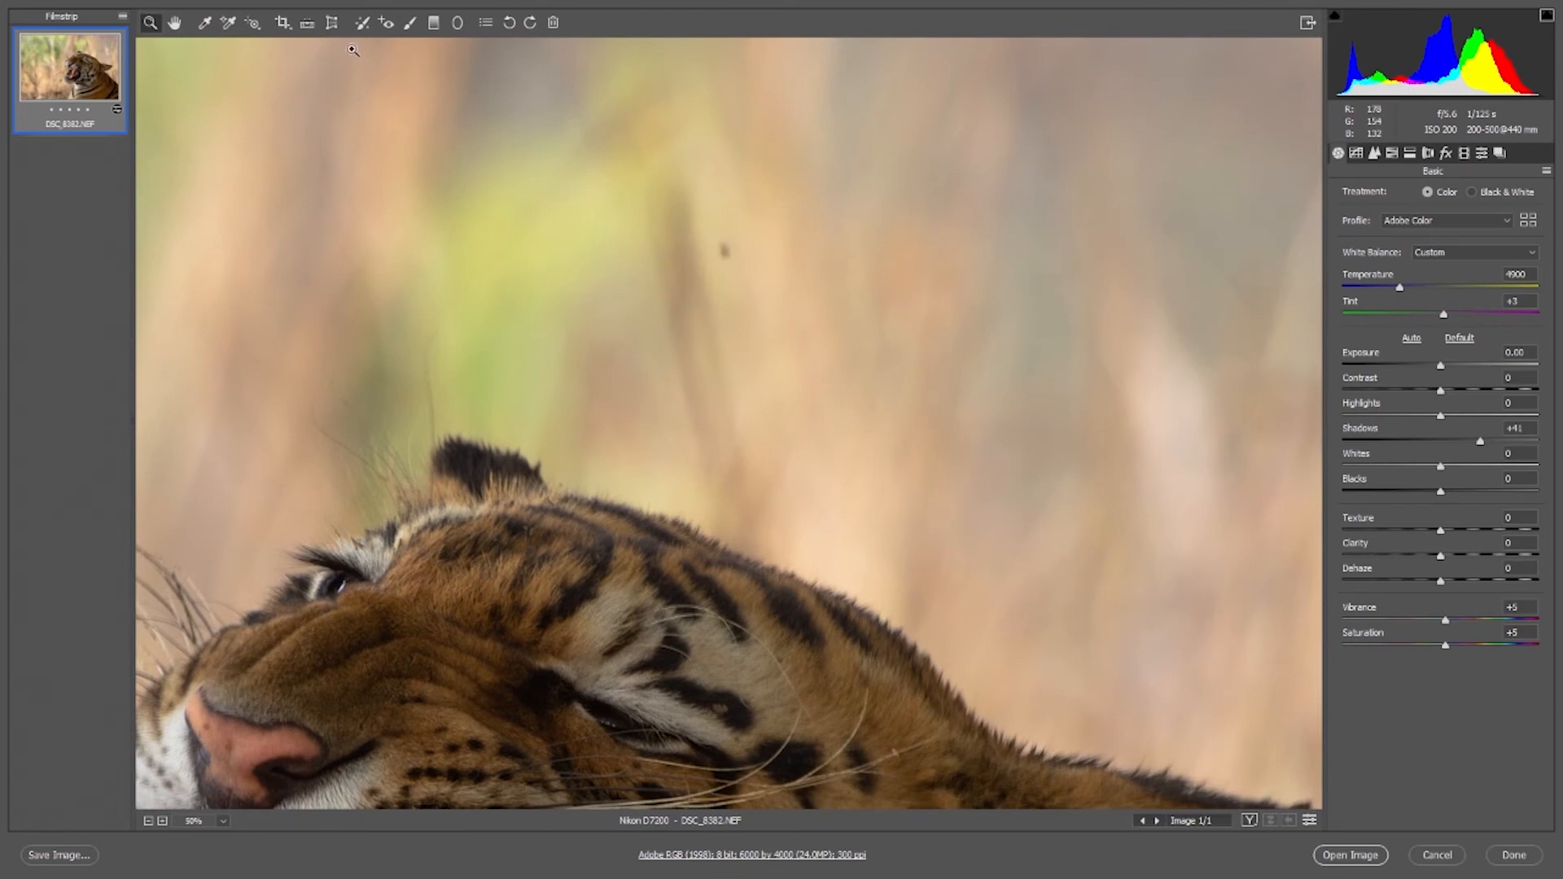
left_click(362, 24)
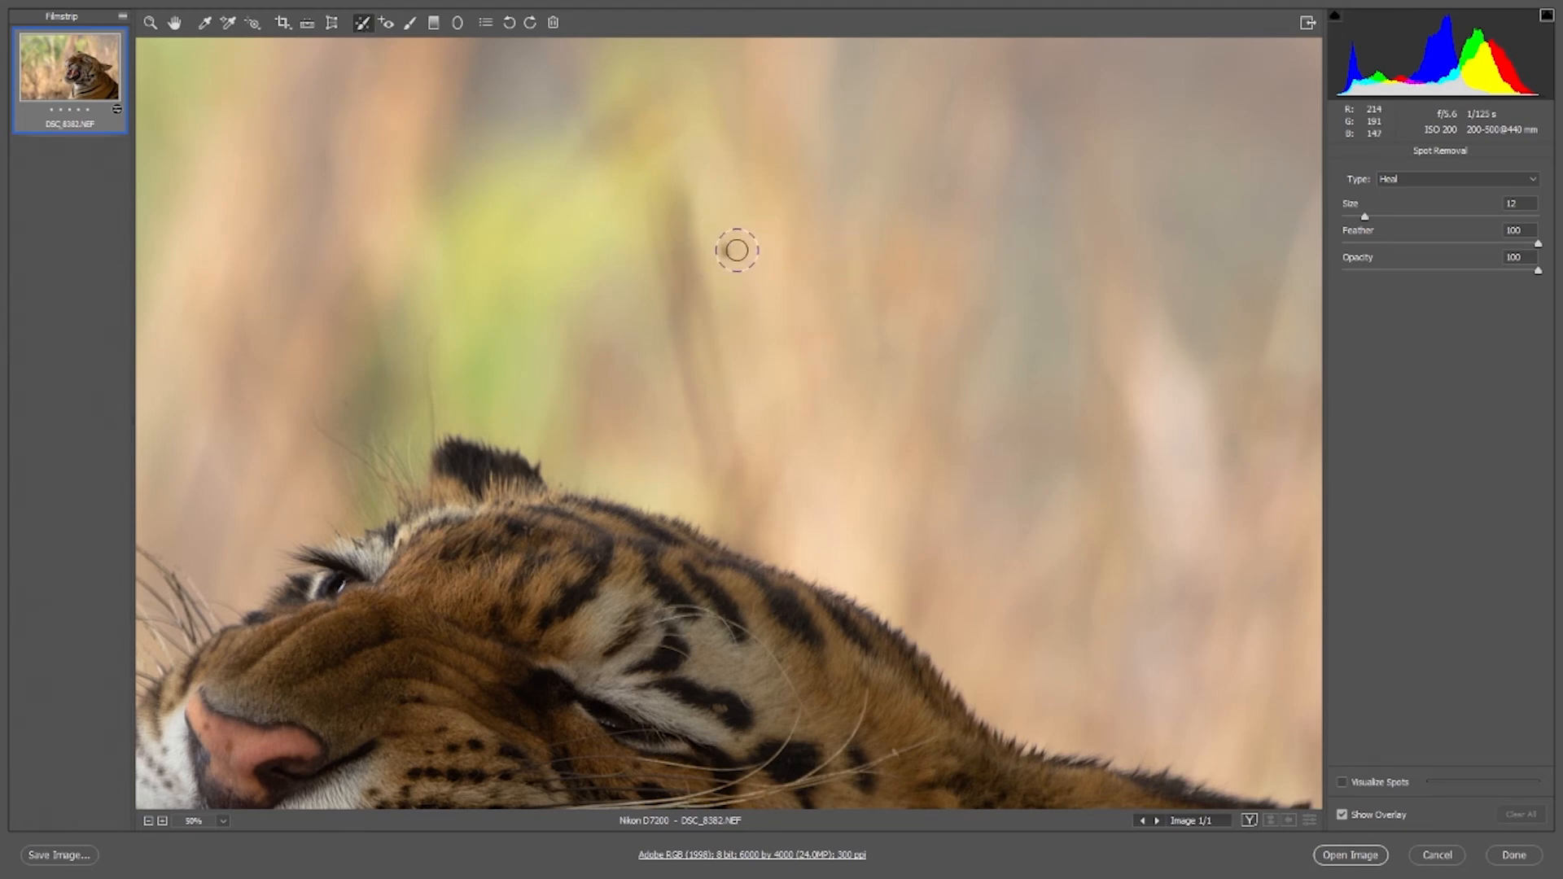
left_click(729, 248)
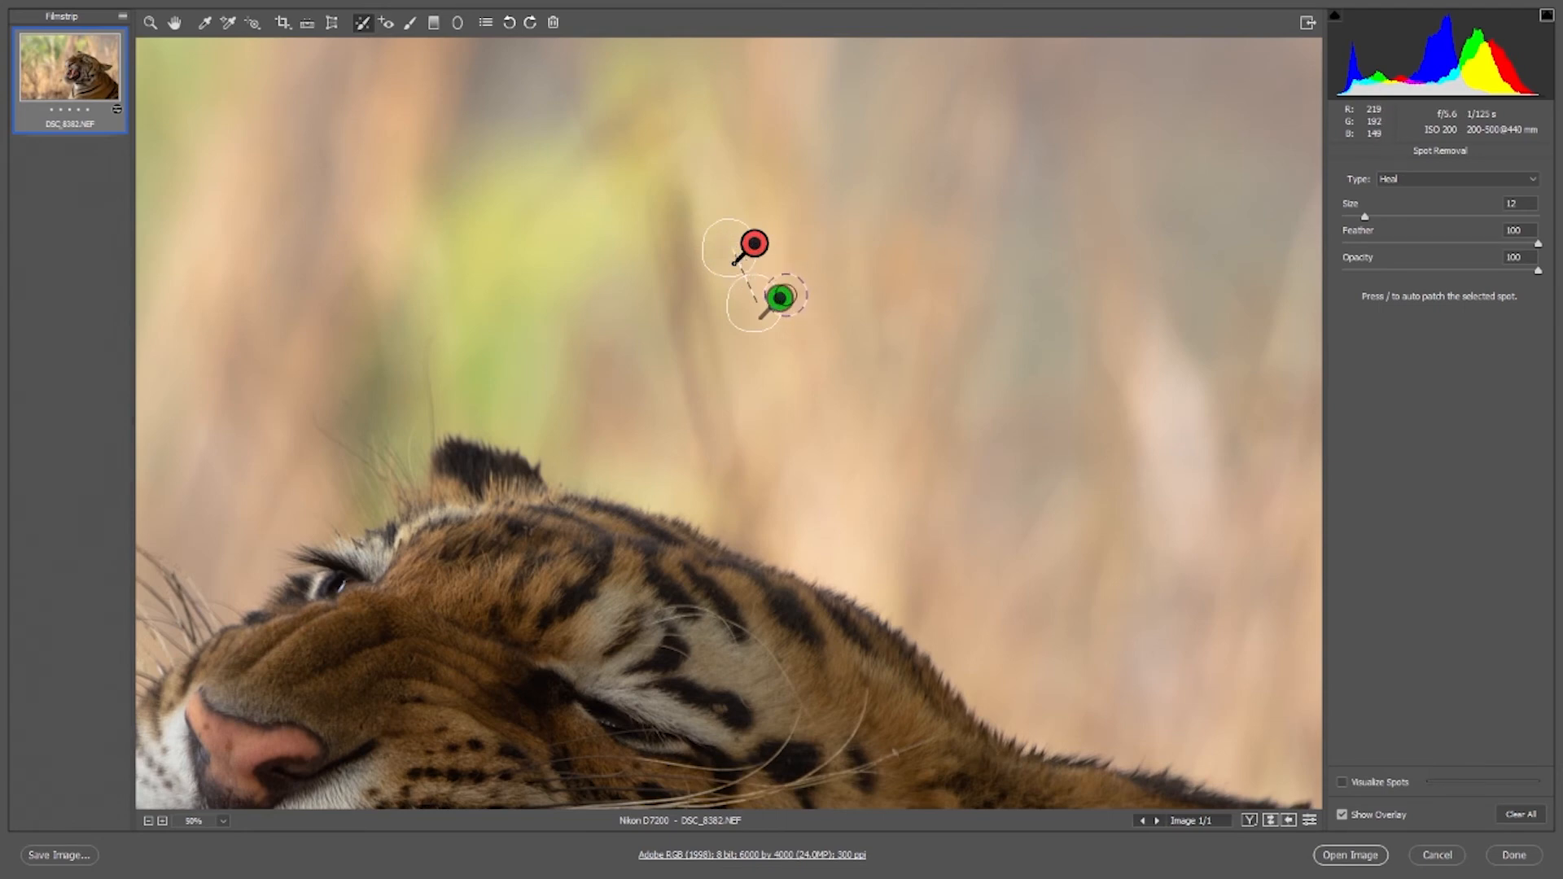
Move the healing source slightly farther from the spot, nudge the target circle over the spot and deselect the correction
left_click_drag(781, 298, 808, 313)
mouse_move(754, 244)
left_mouse_down()
mouse_move(736, 253)
mouse_move(752, 240)
left_mouse_up()
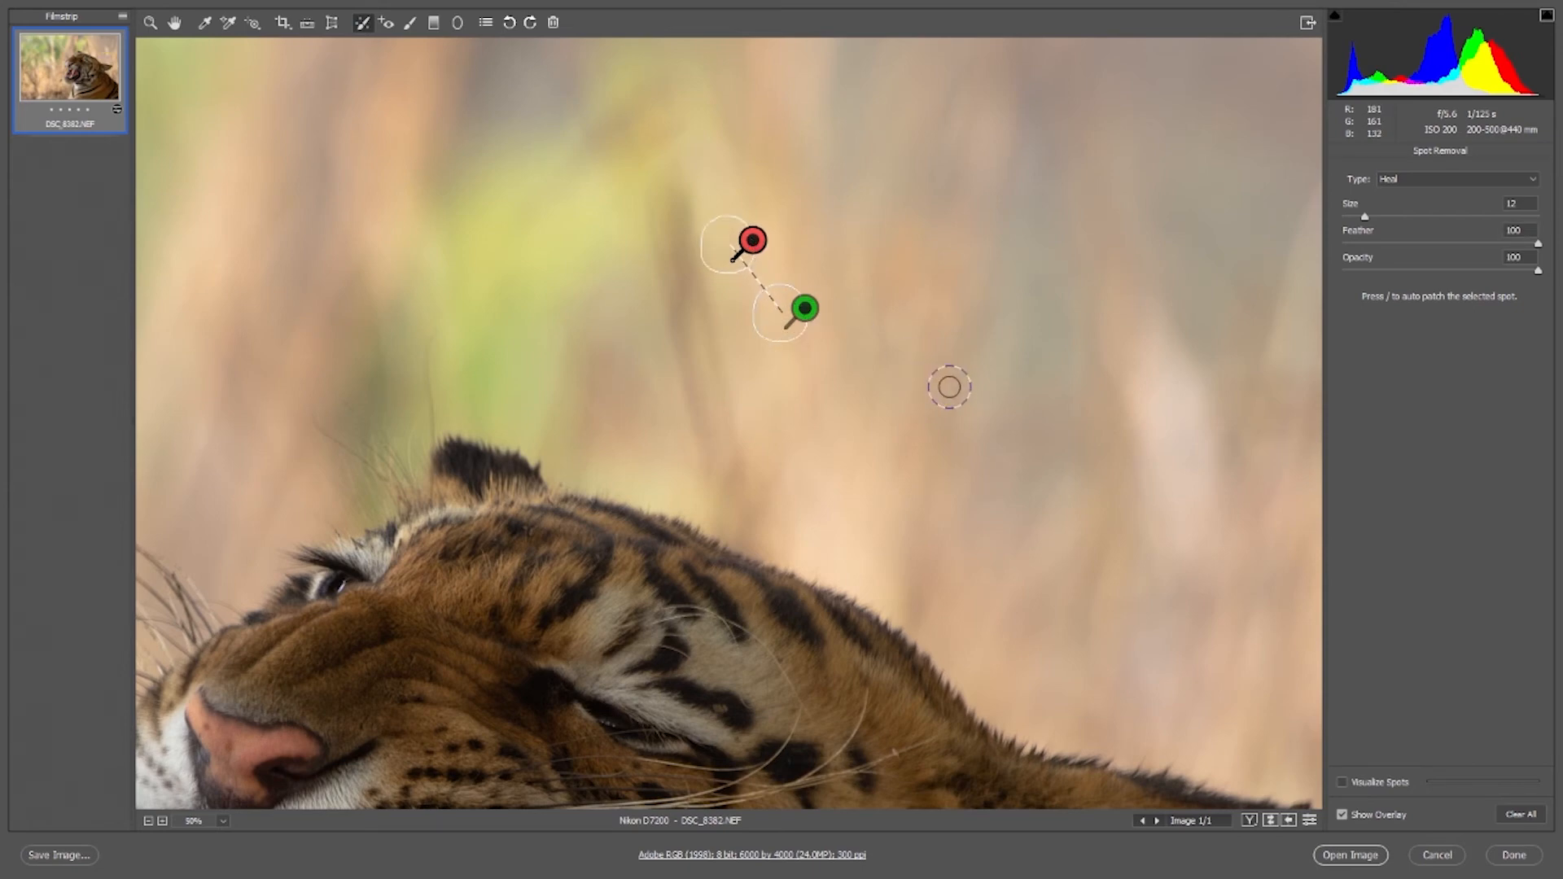
key("Escape")
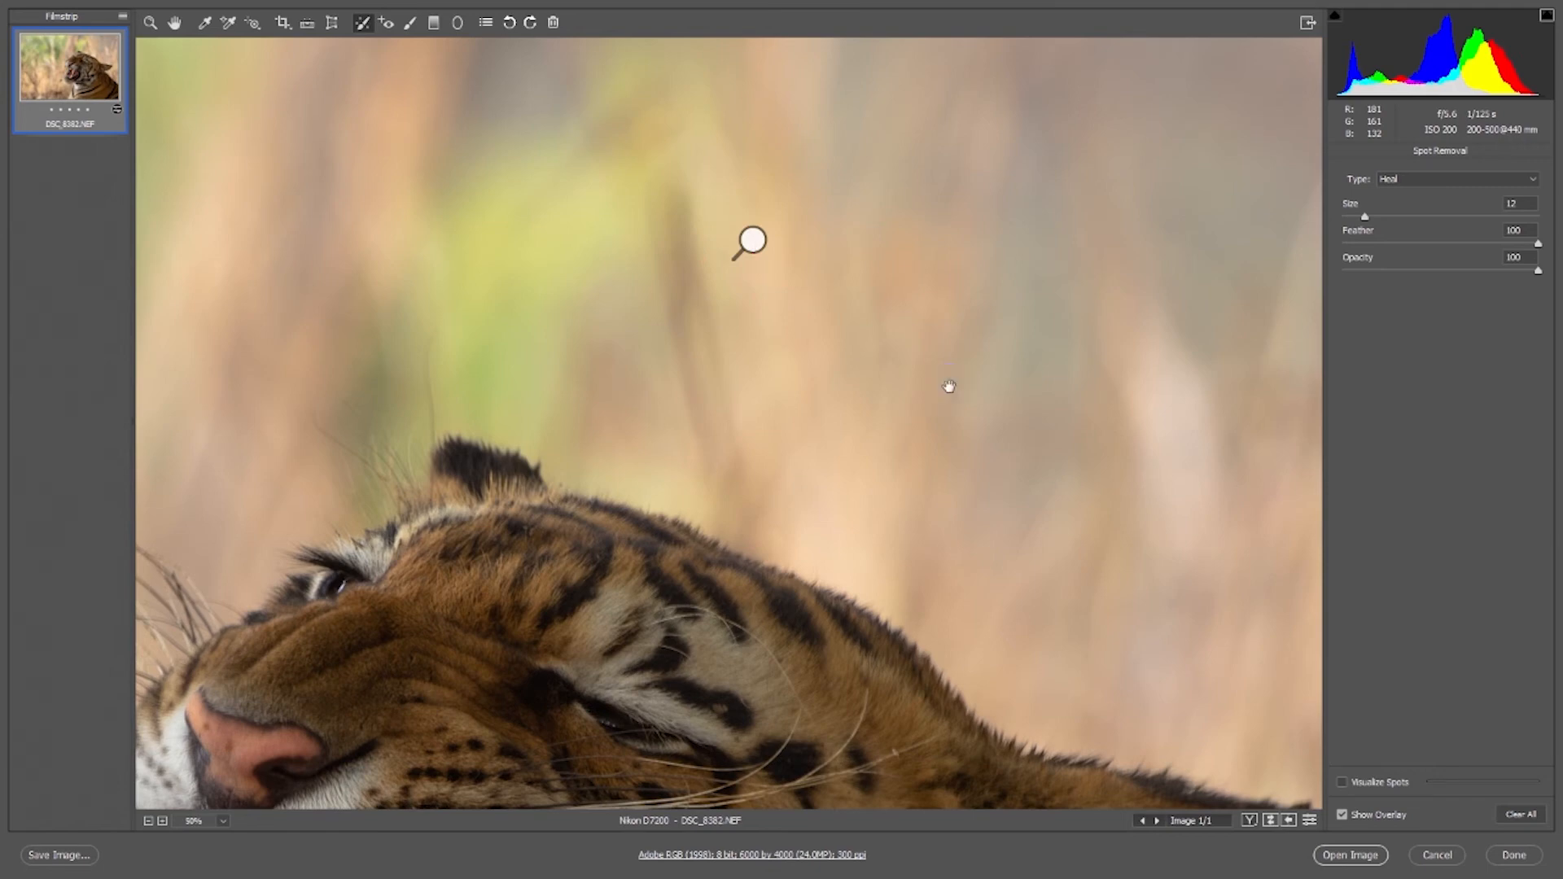
right_click(949, 386)
left_click(1007, 500)
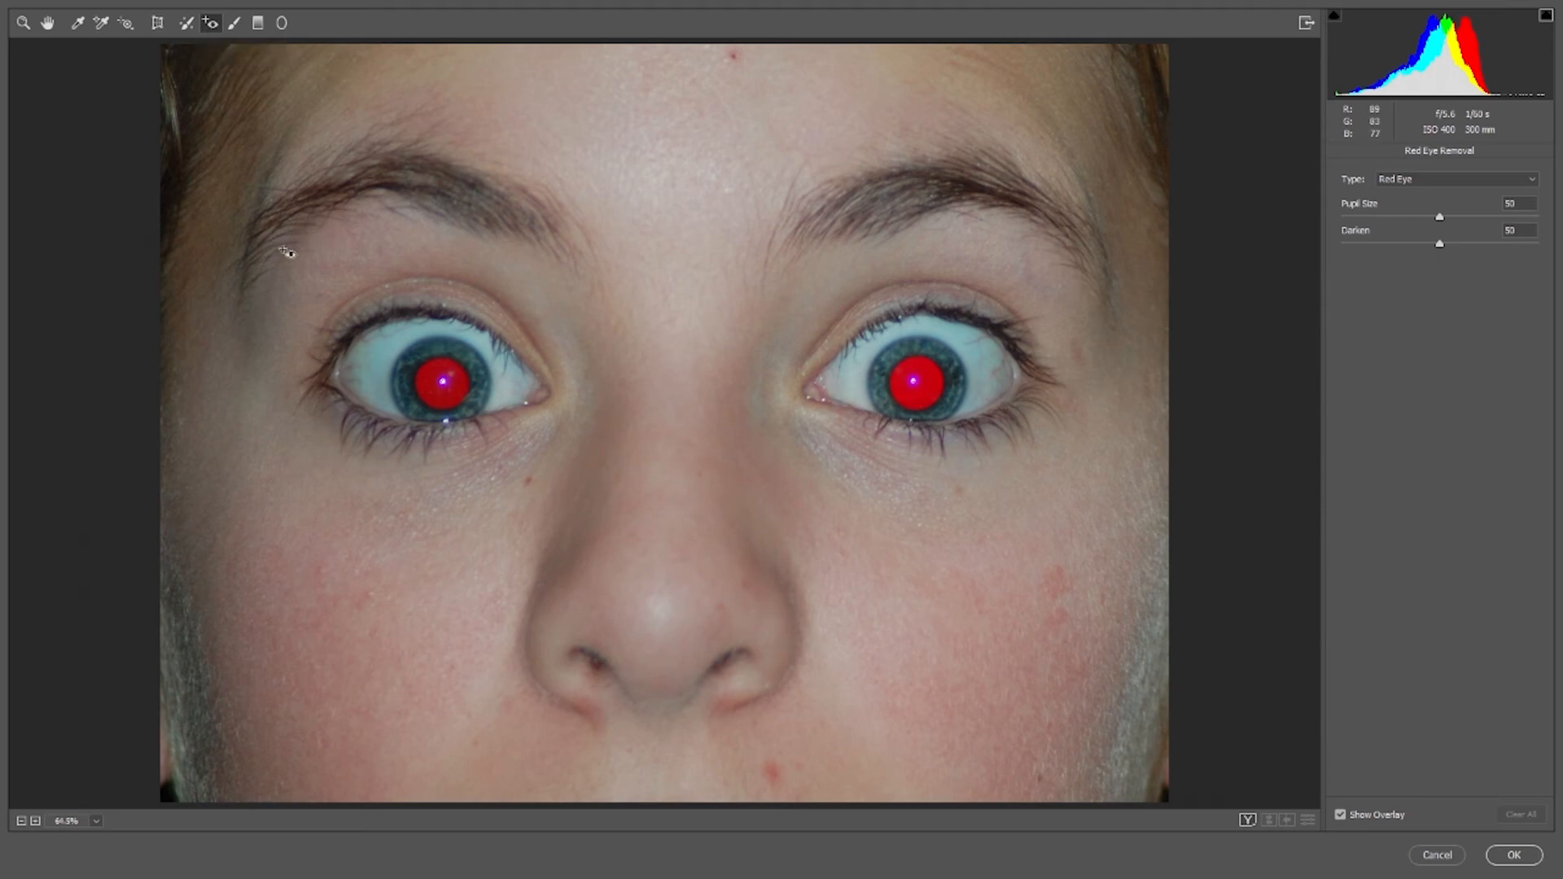
Correct both red pupils in the portrait with Red Eye Removal, trying Darken 18 on the first eye before restoring it to 50
left_click_drag(281, 250, 609, 505)
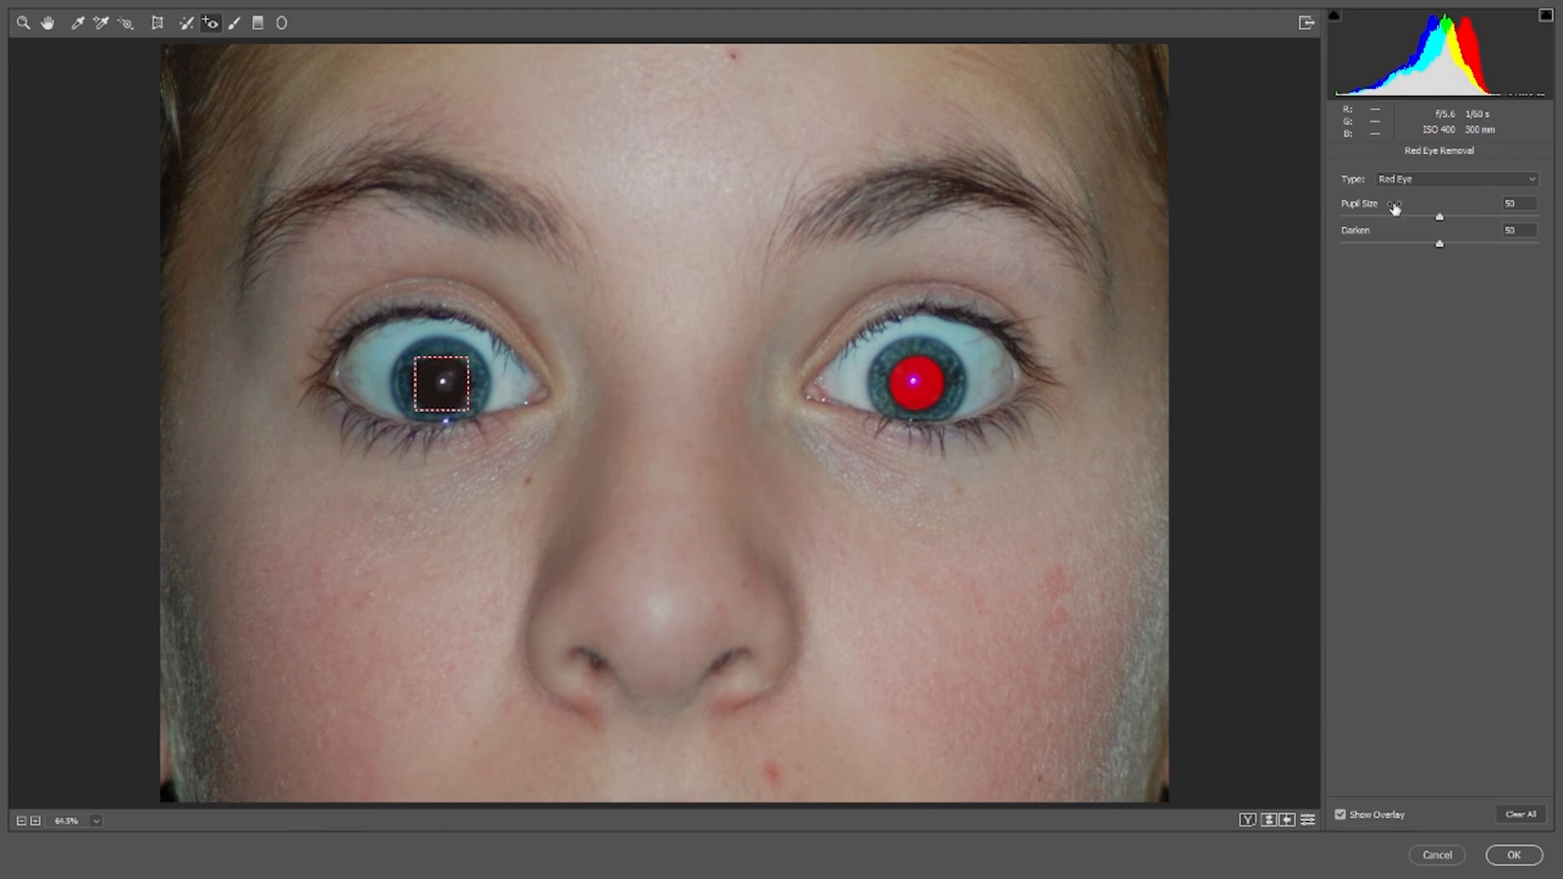
left_click(1440, 216)
left_click_drag(1440, 217, 1454, 218)
left_click_drag(1440, 245, 1484, 244)
left_click_drag(1443, 244, 1377, 252)
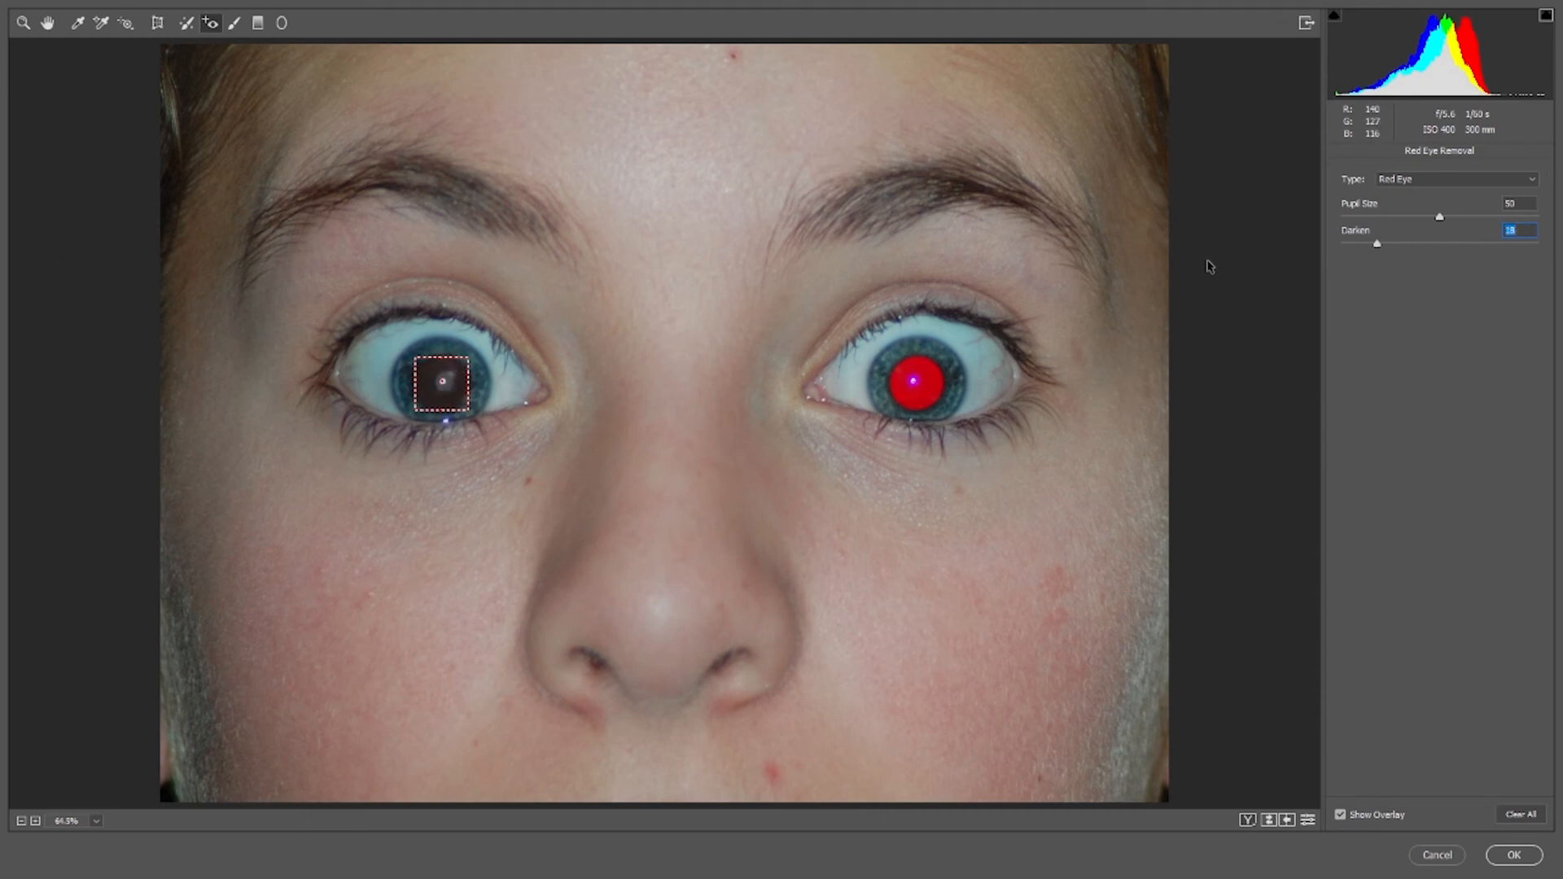
left_click(1479, 244)
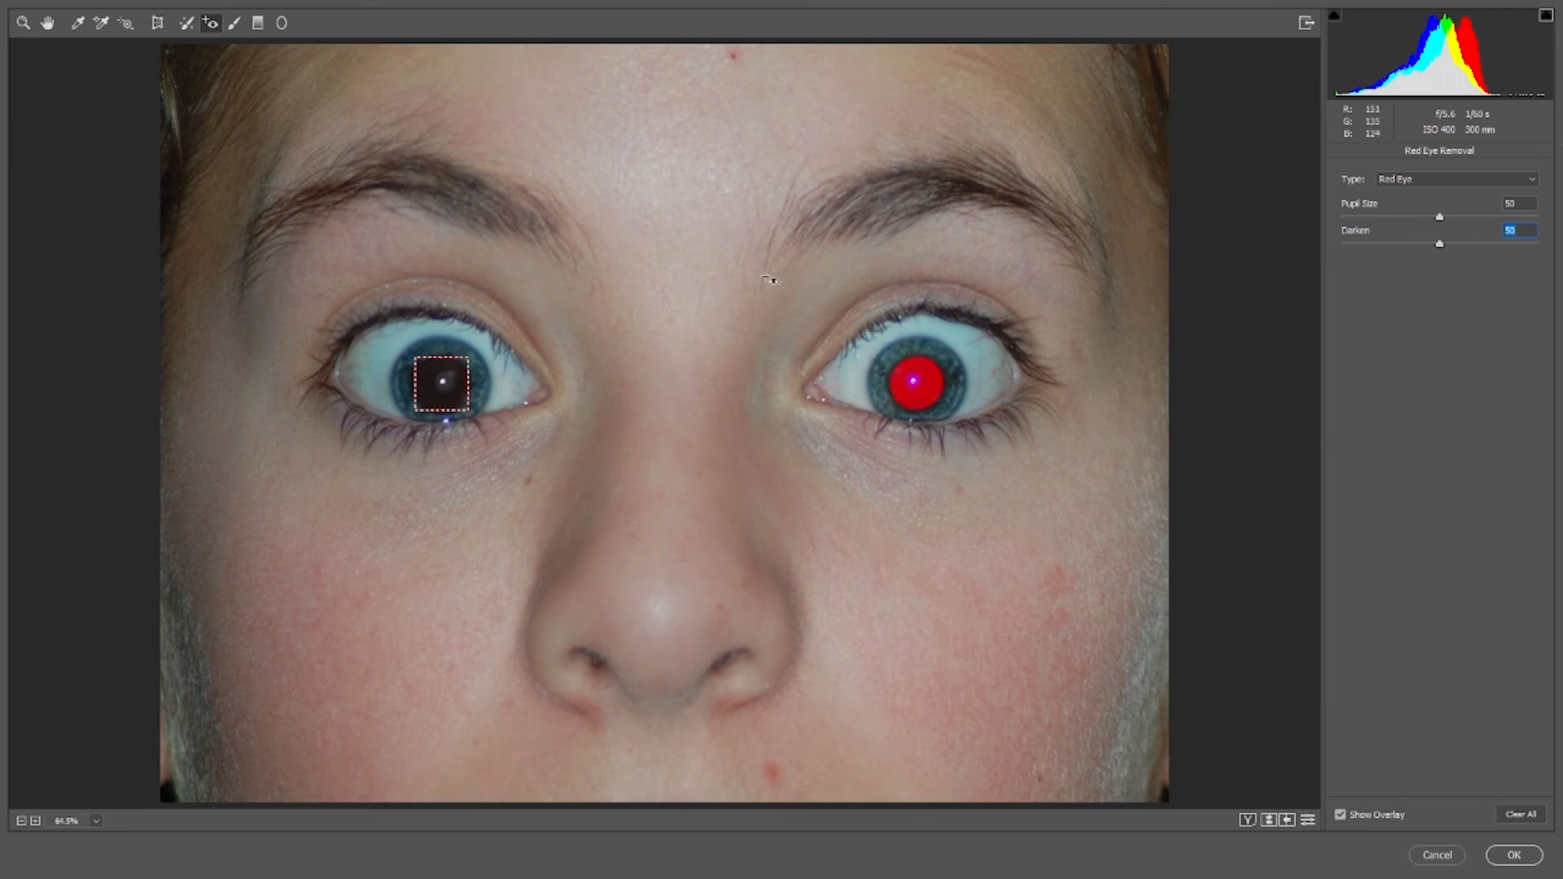
left_click_drag(766, 275, 1132, 516)
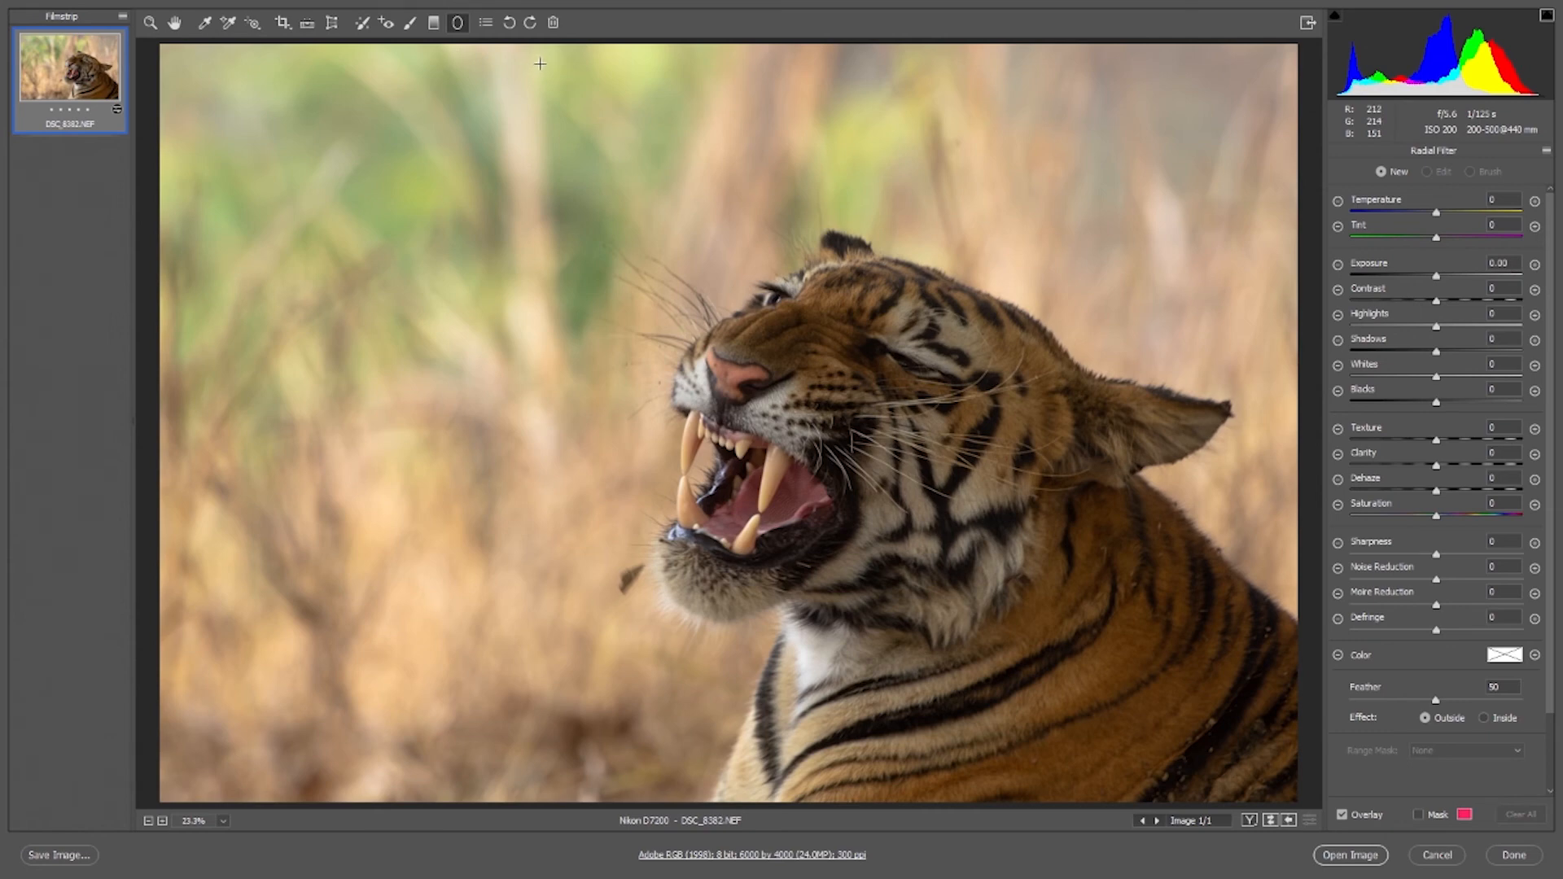
Review the Performance, File Handling and Raw Defaults preferences, including the Master default choices, and leave without saving changes
left_click(486, 24)
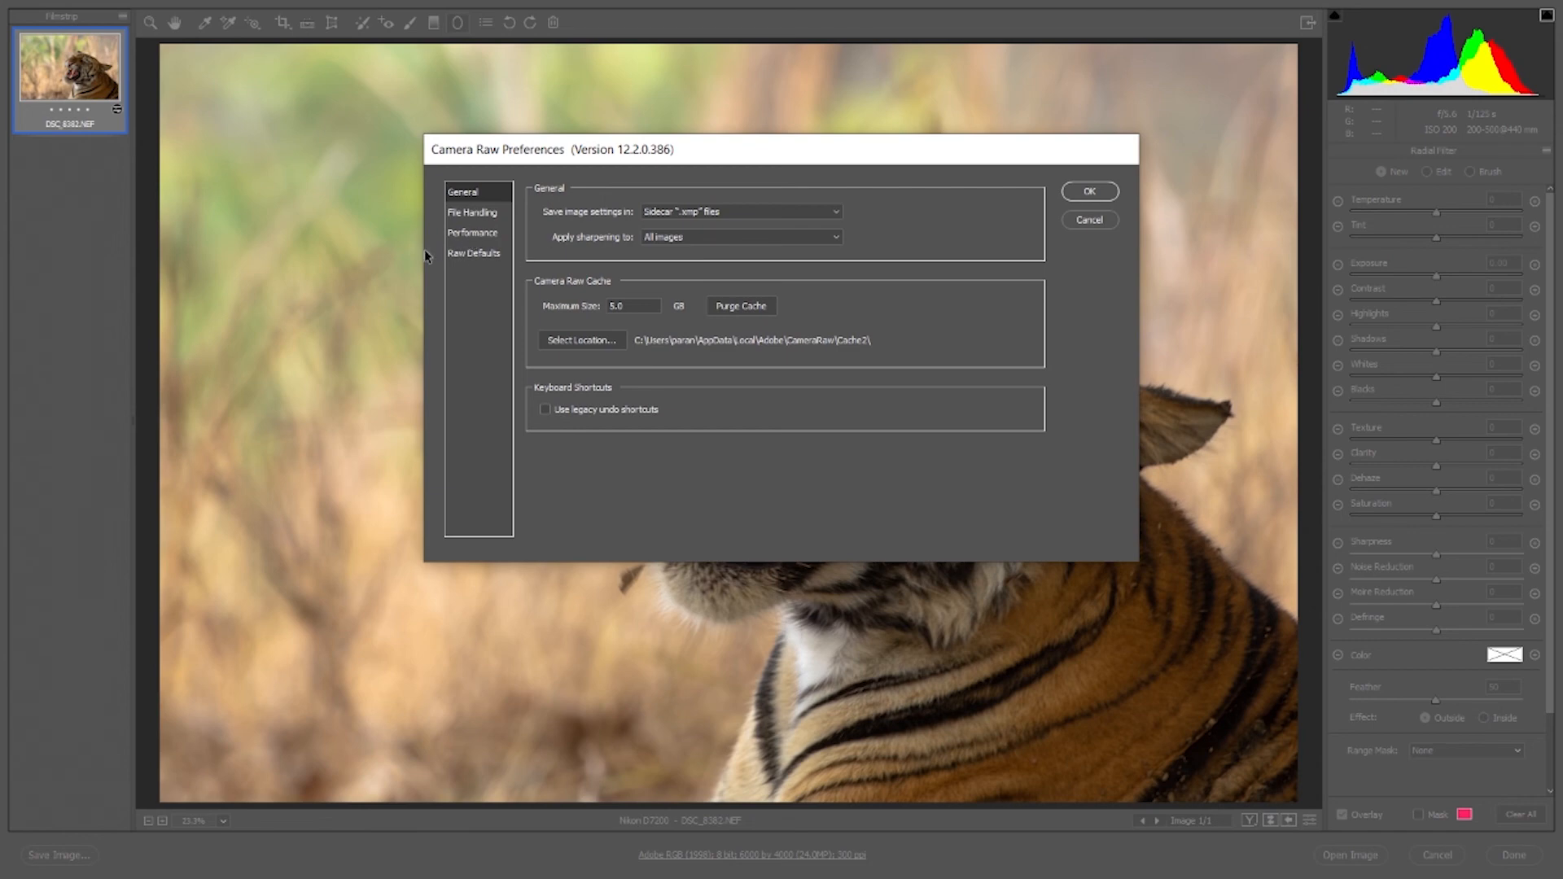
left_click(471, 253)
left_click(473, 234)
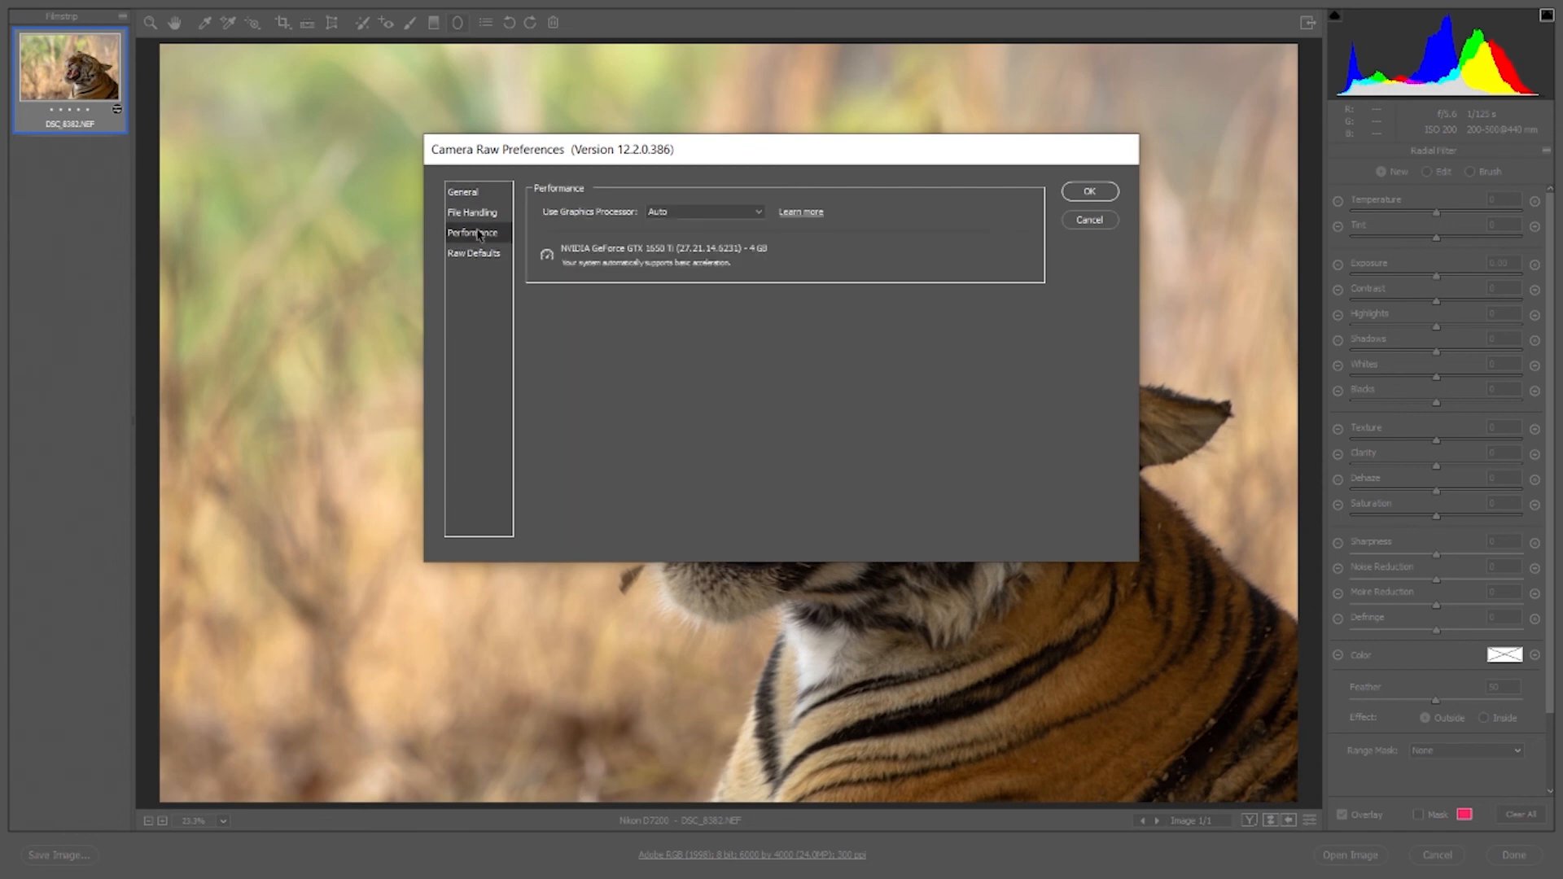
left_click(479, 213)
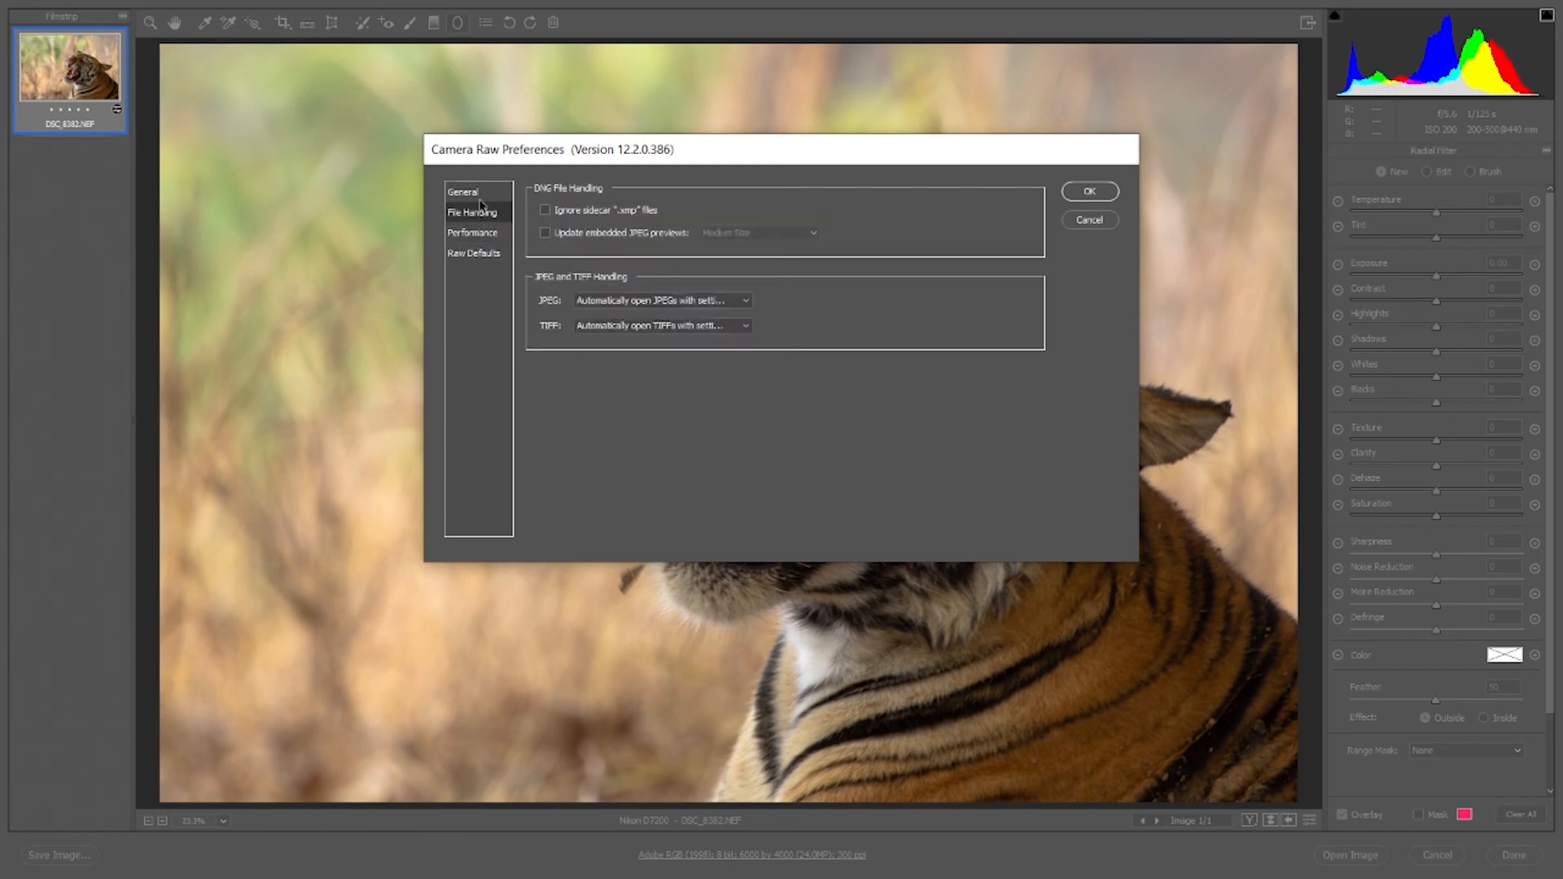
left_click(476, 253)
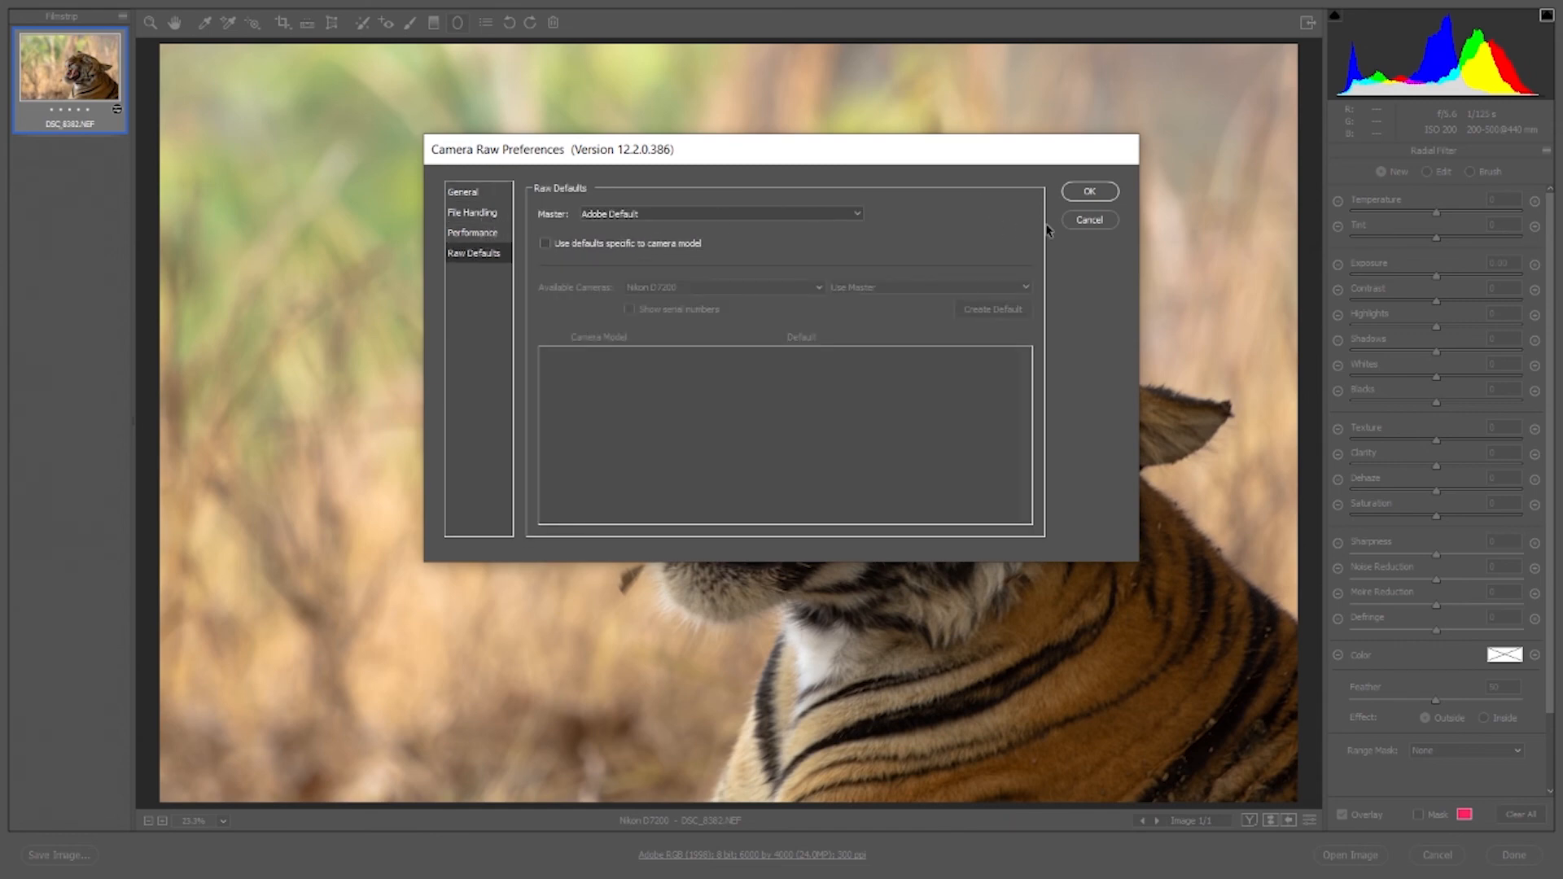
left_click(760, 215)
left_click(720, 237)
left_click(1089, 221)
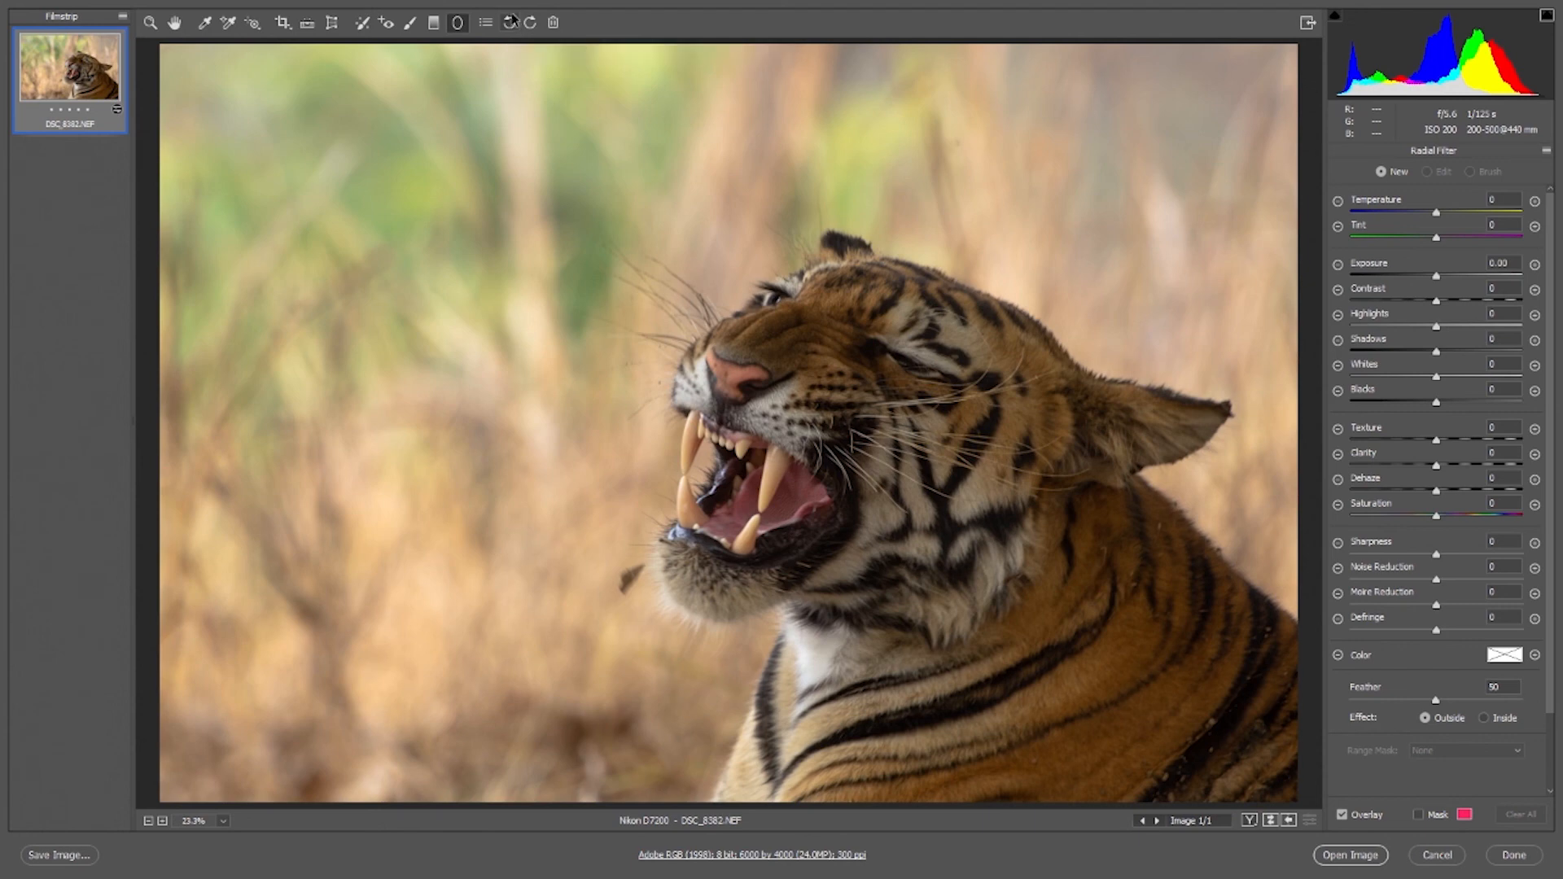
Rotate the tiger photo 90° counterclockwise, rotate it back clockwise and try marking it for deletion
left_click(510, 21)
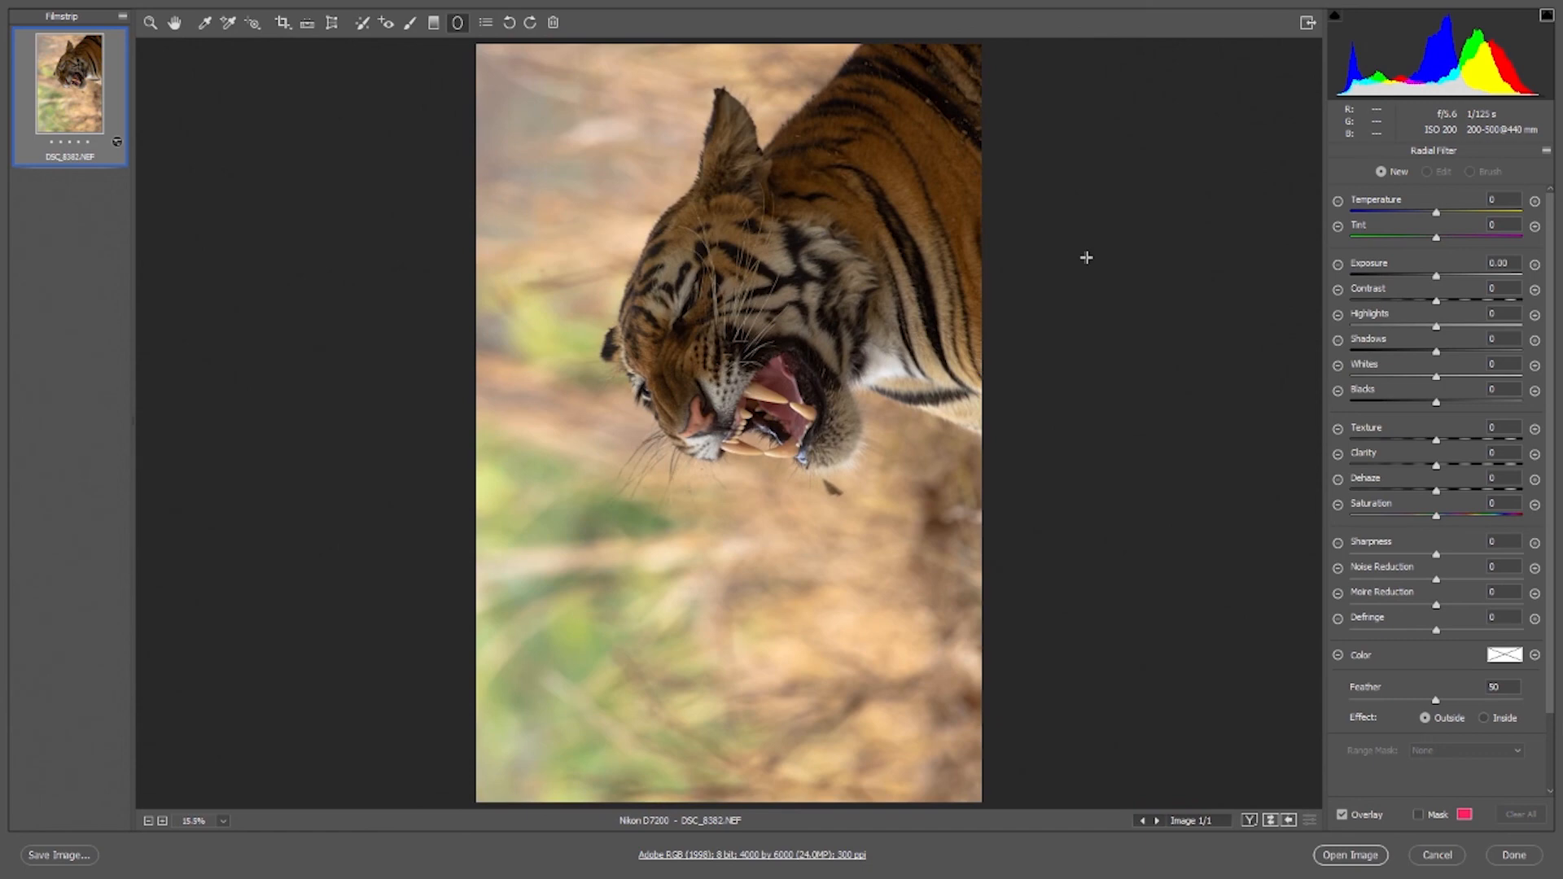
left_click(533, 26)
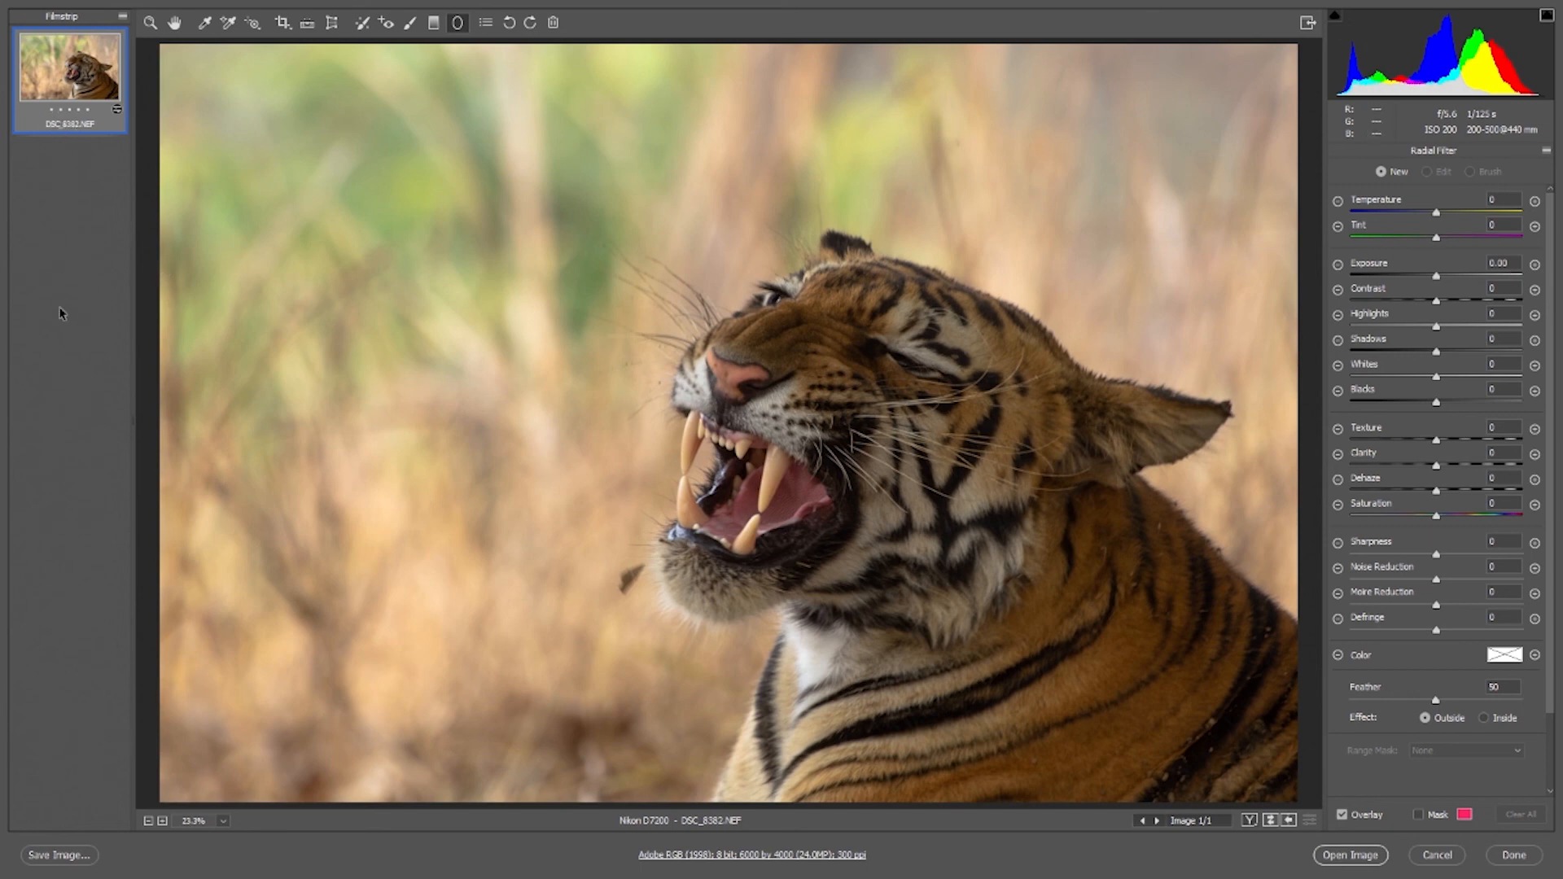
left_click(553, 23)
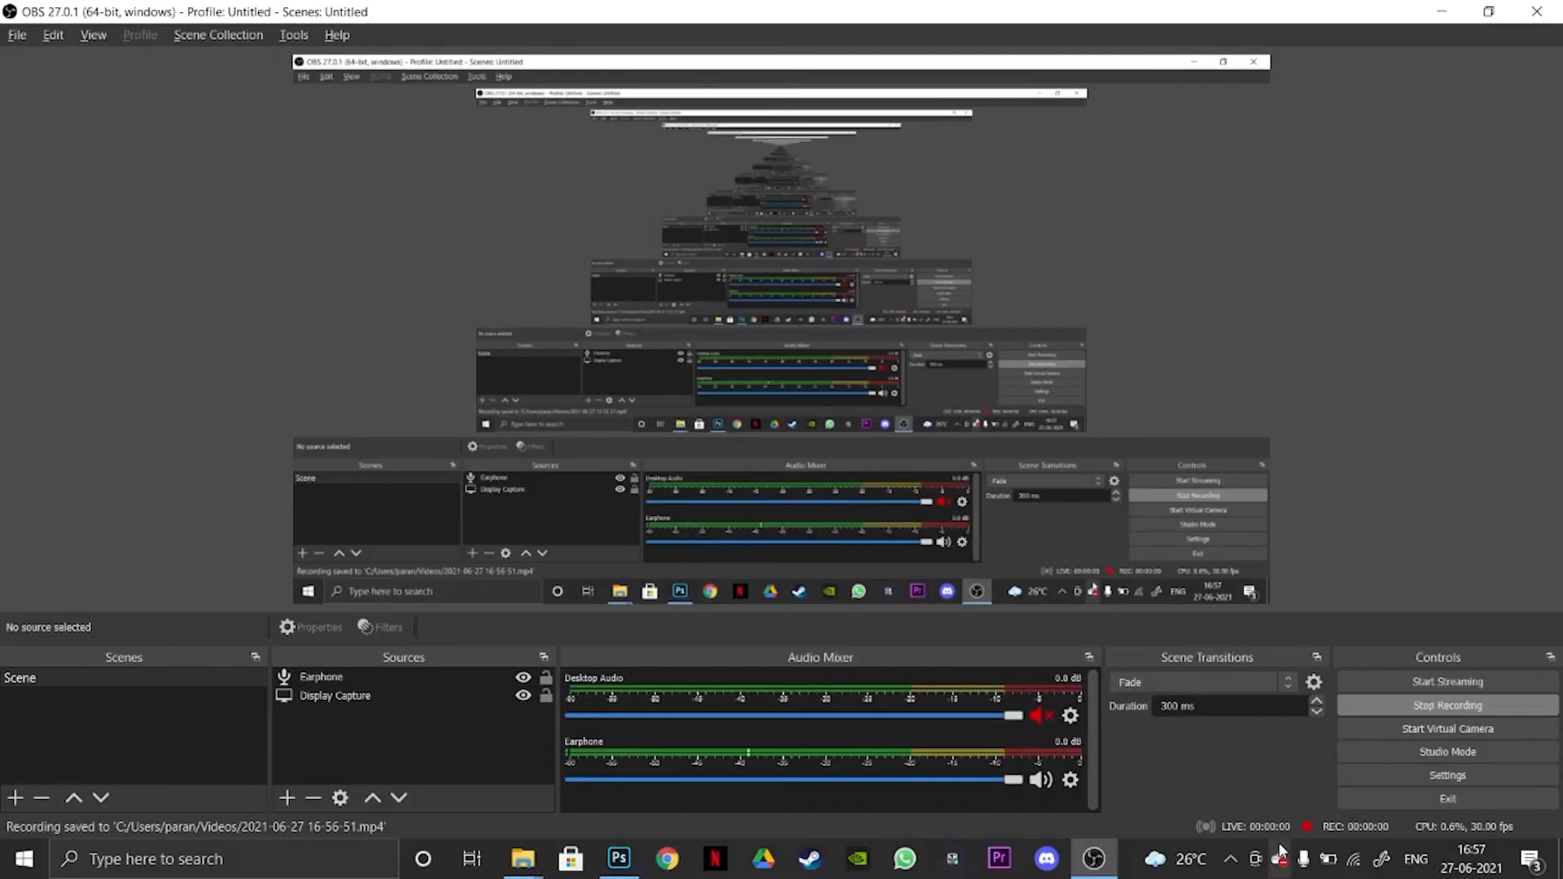
key("alt+Tab")
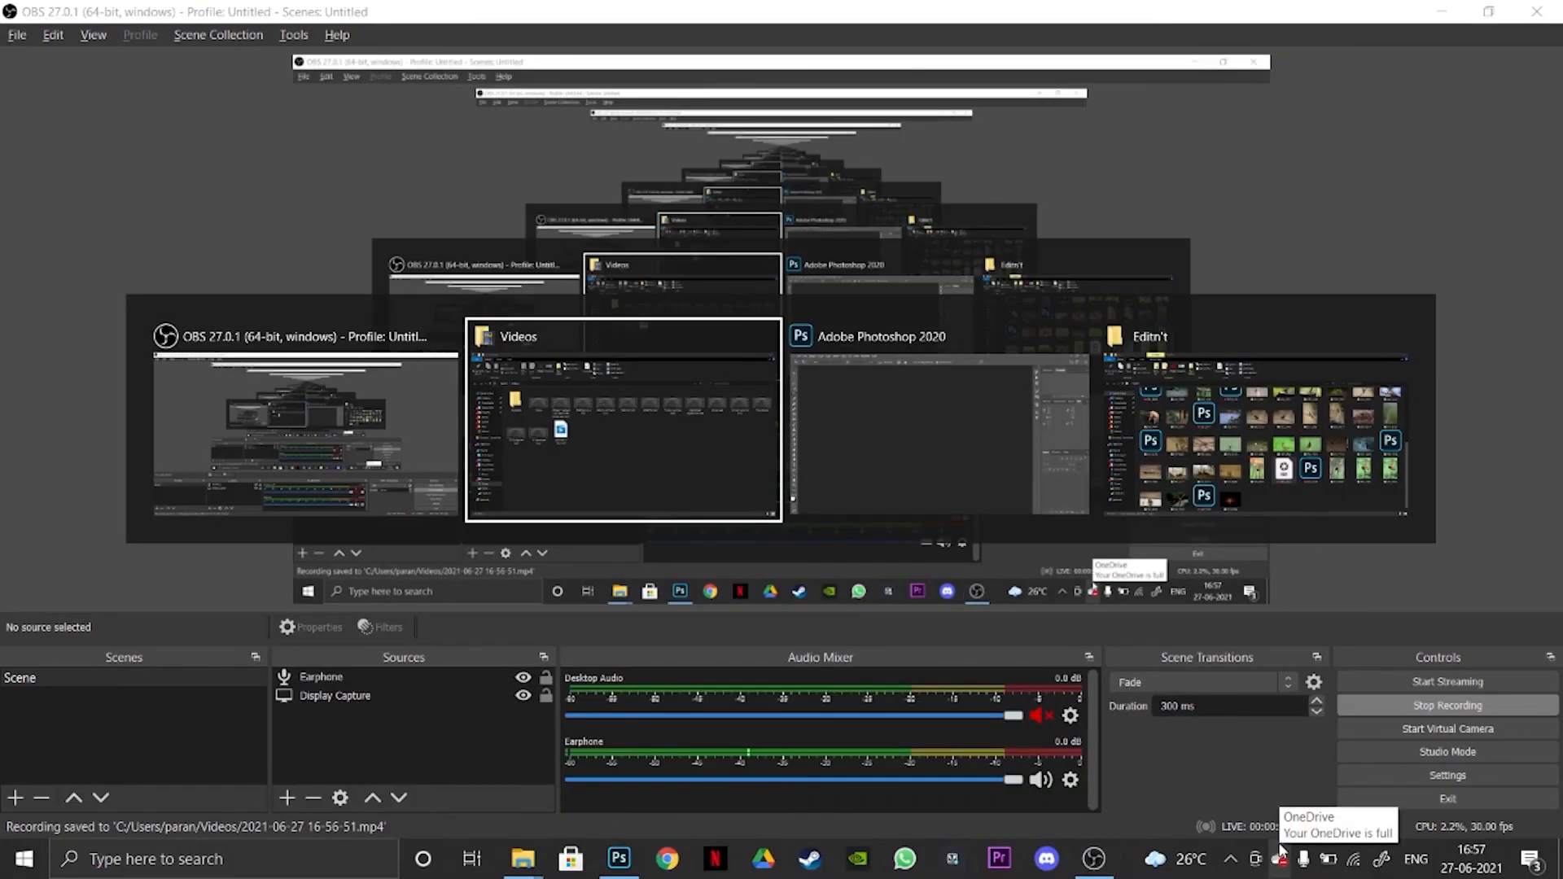
key("alt+Tab")
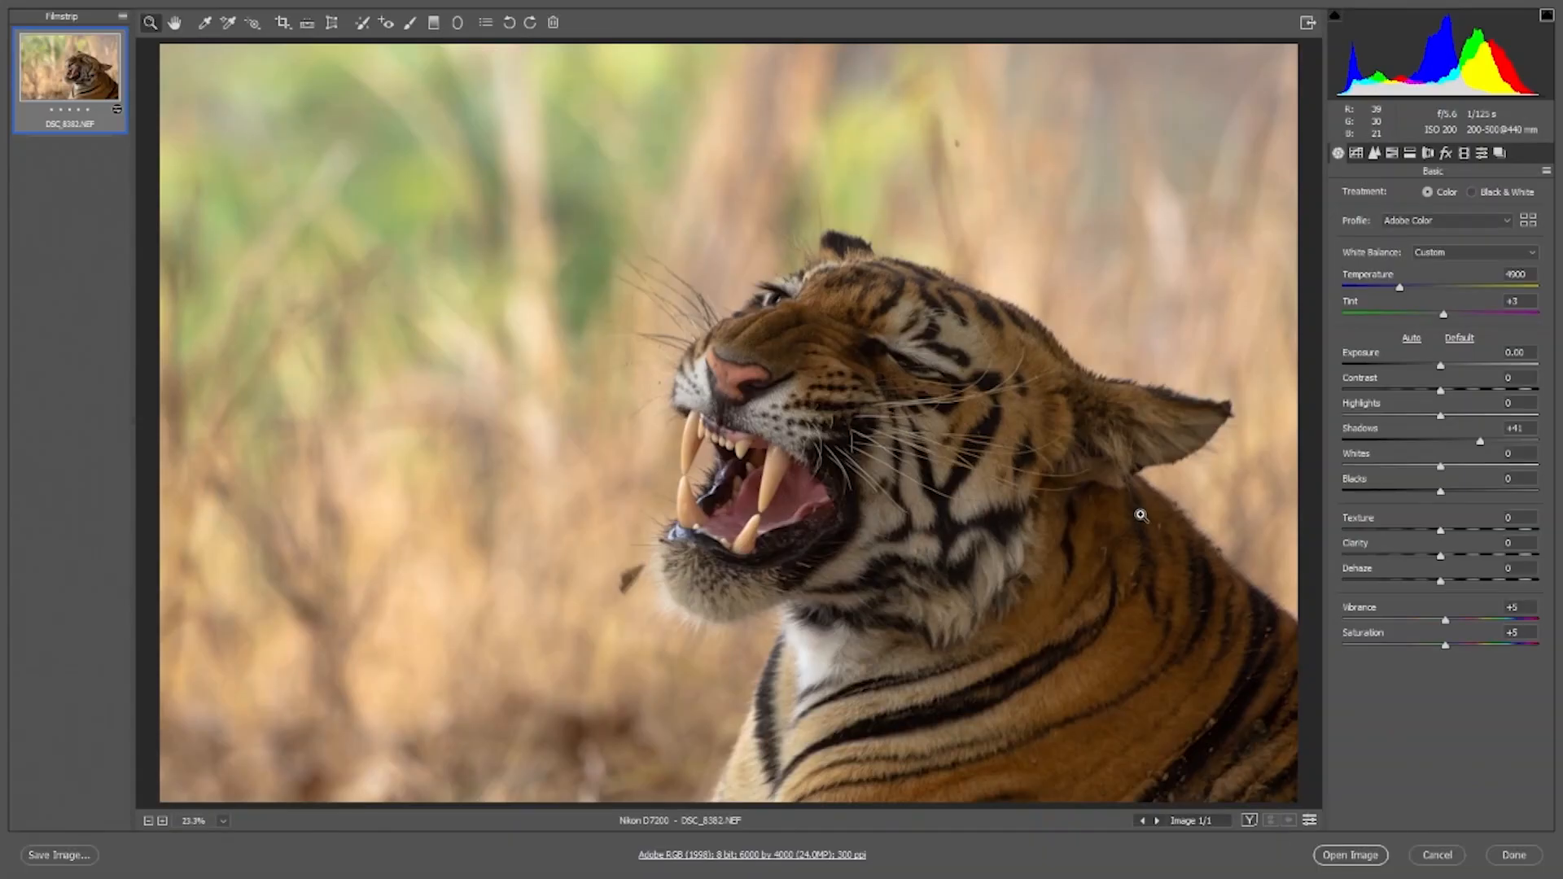